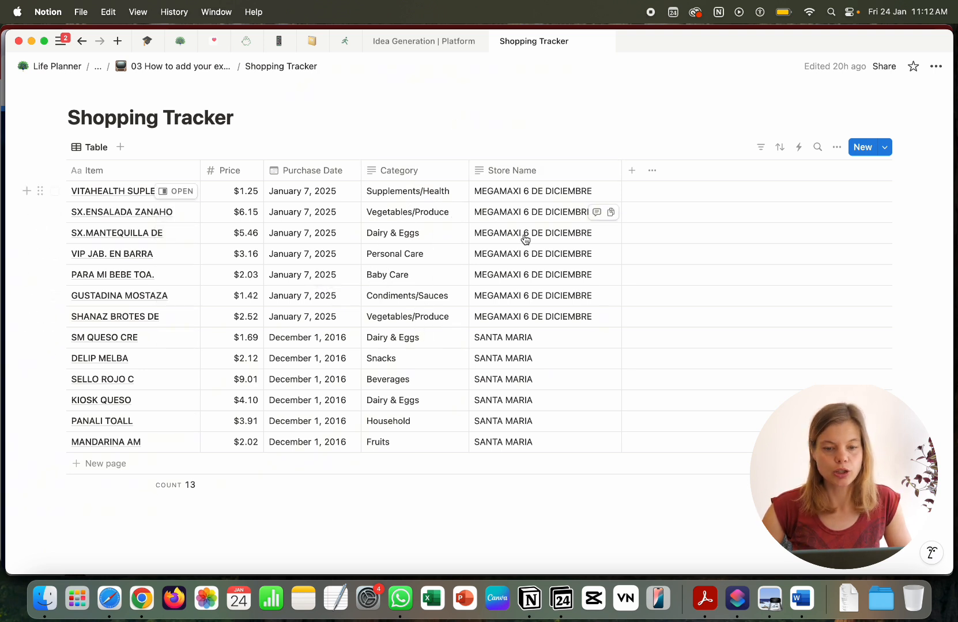
- Show the hidden Created time and tempName properties in the Shopping Tracker table
{"action": "left_click", "coordinate": [839, 148]}
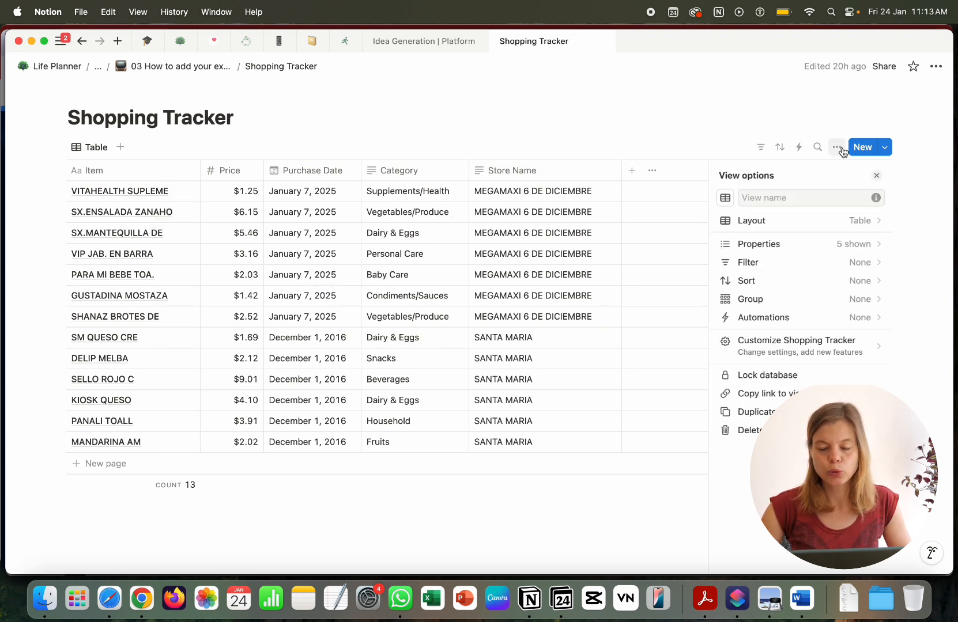
{"action": "left_click", "coordinate": [824, 246]}
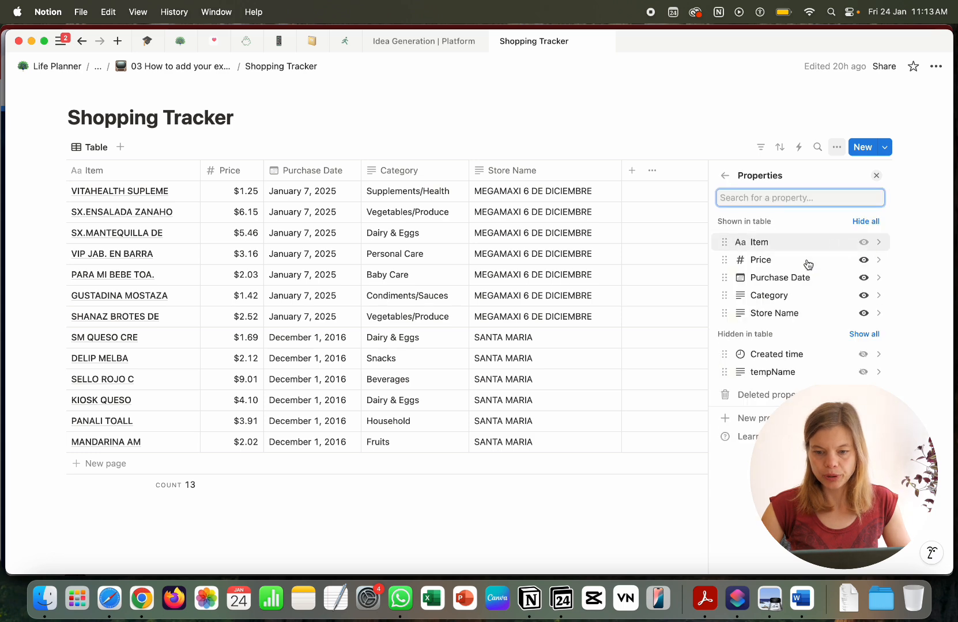
{"action": "left_click", "coordinate": [862, 354]}
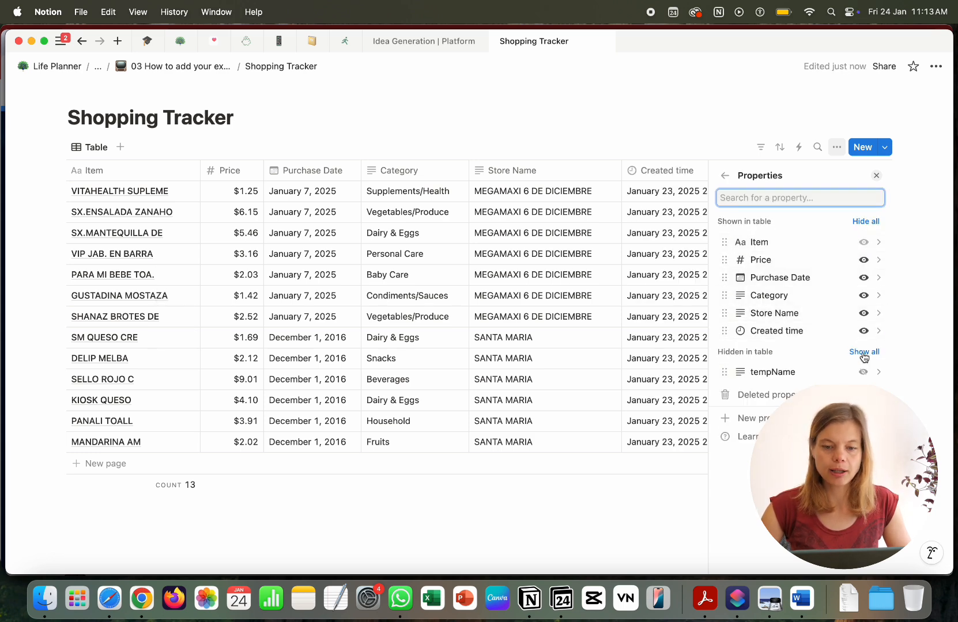
{"action": "scroll", "coordinate": [626, 277], "scroll_direction": "right", "scroll_amount": 3}
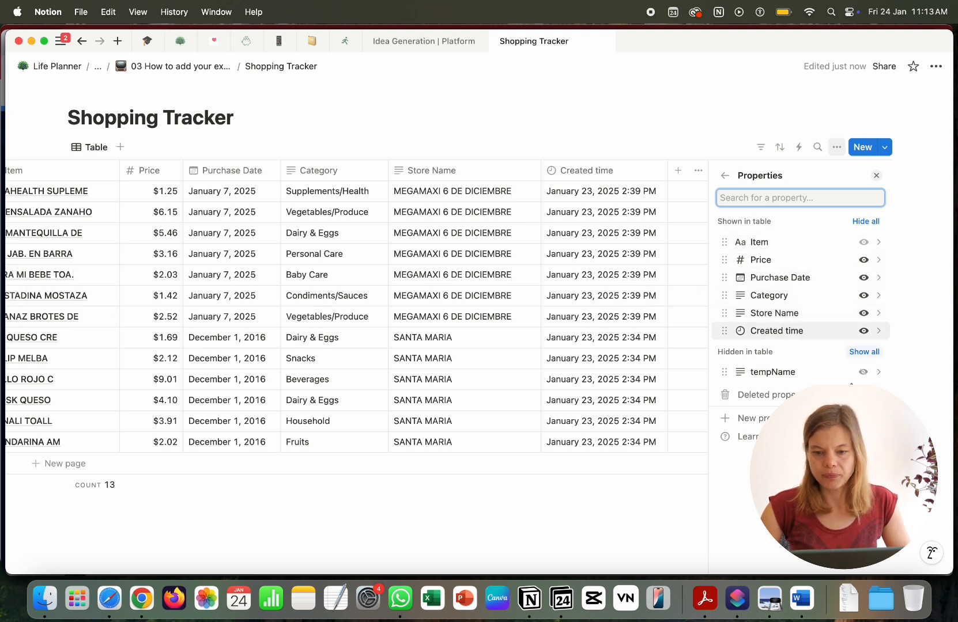
{"action": "left_click", "coordinate": [863, 372]}
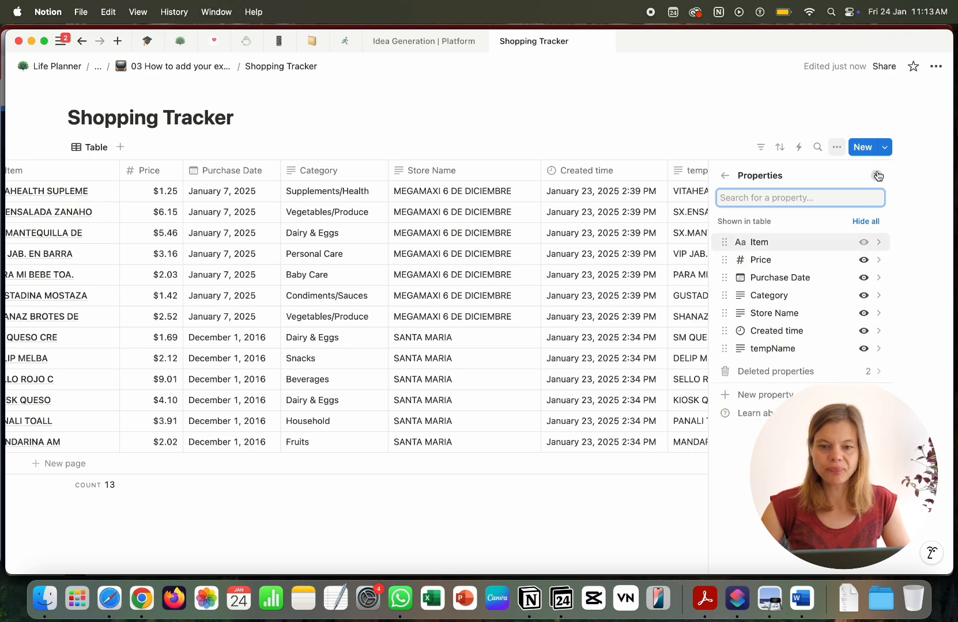
{"action": "left_click", "coordinate": [876, 175]}
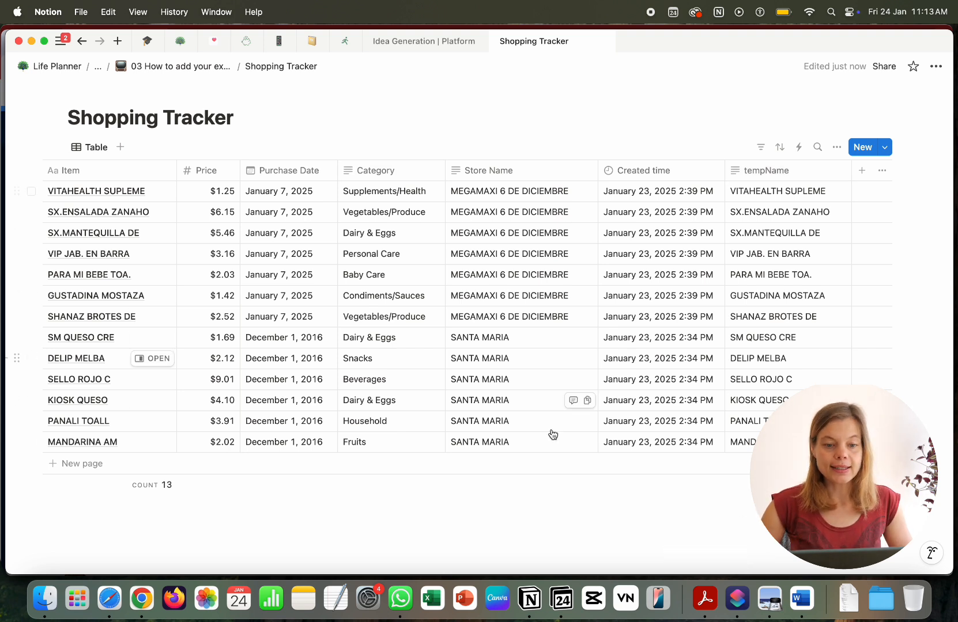
{"action": "scroll", "coordinate": [503, 385], "scroll_direction": "left", "scroll_amount": 2}
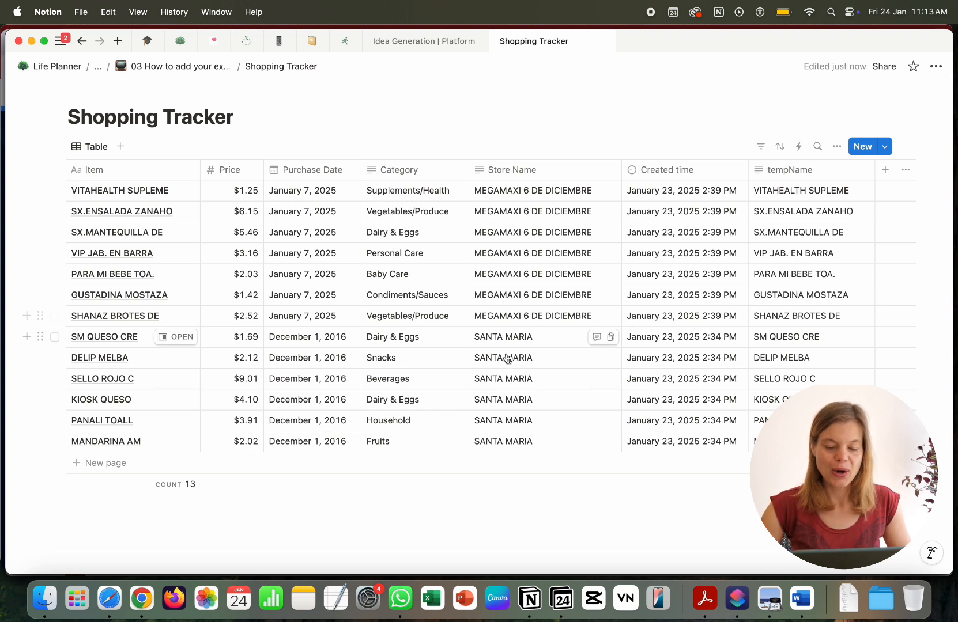
- Switch to Shortcuts and open the Shopping Tracker shortcut from all shortcuts for editing
{"action": "left_click", "coordinate": [738, 600]}
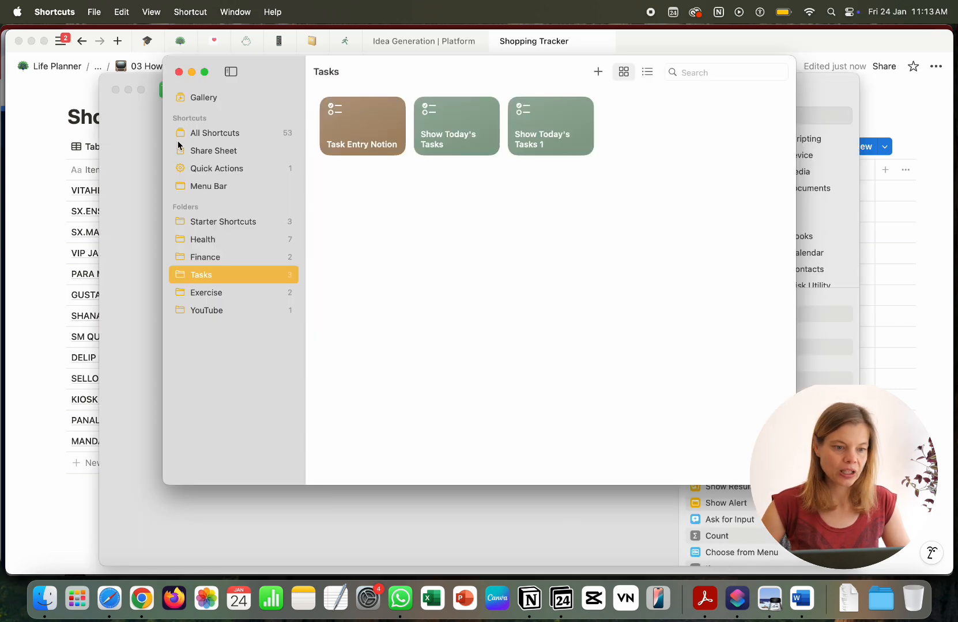
{"action": "left_click", "coordinate": [208, 133]}
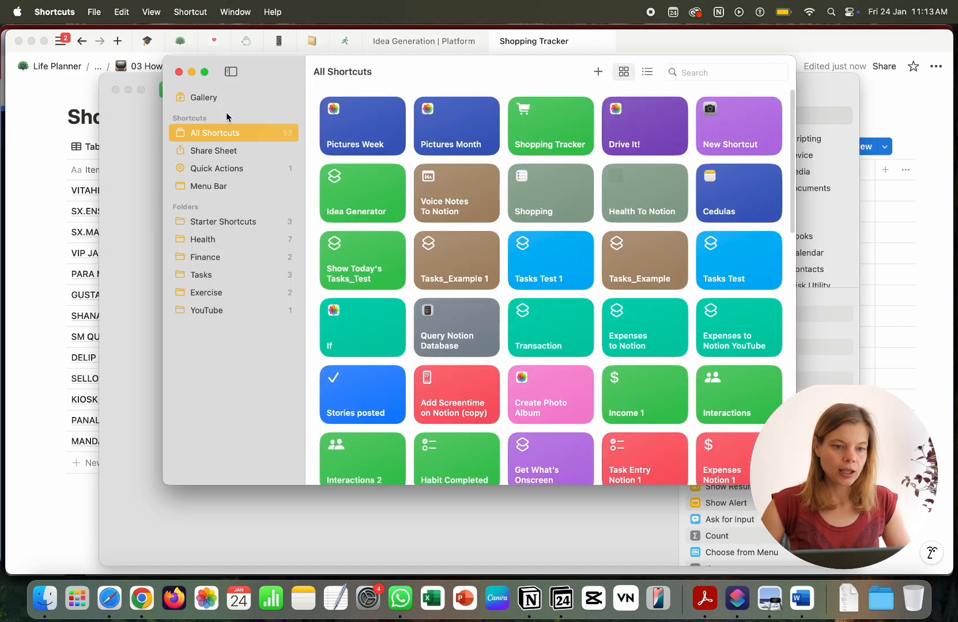
{"action": "right_click", "coordinate": [520, 117]}
{"action": "left_click", "coordinate": [544, 138]}
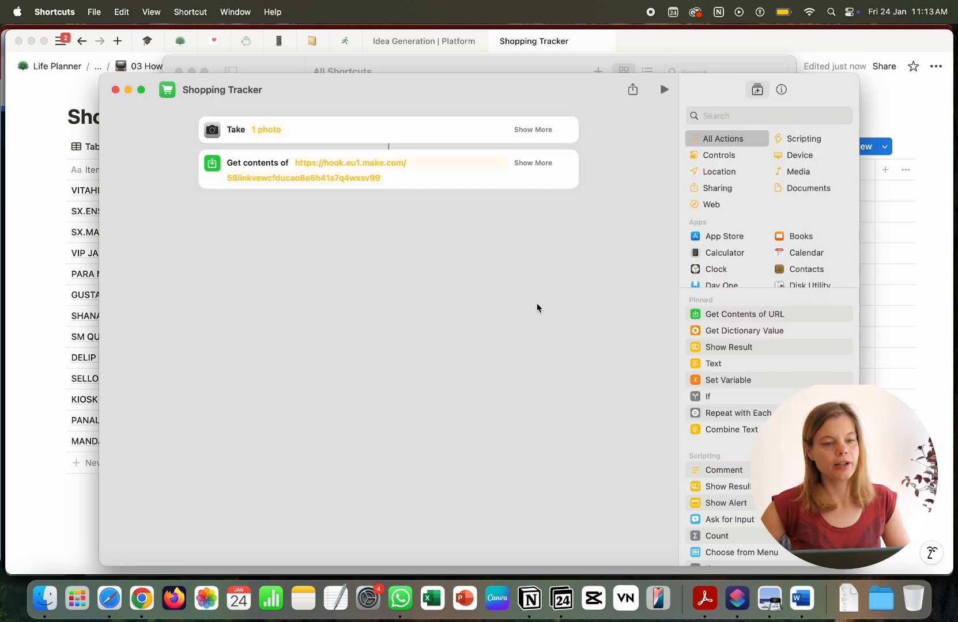
- Expand the photo-taking action's options and search the available actions for "Take"
{"action": "left_click", "coordinate": [540, 131]}
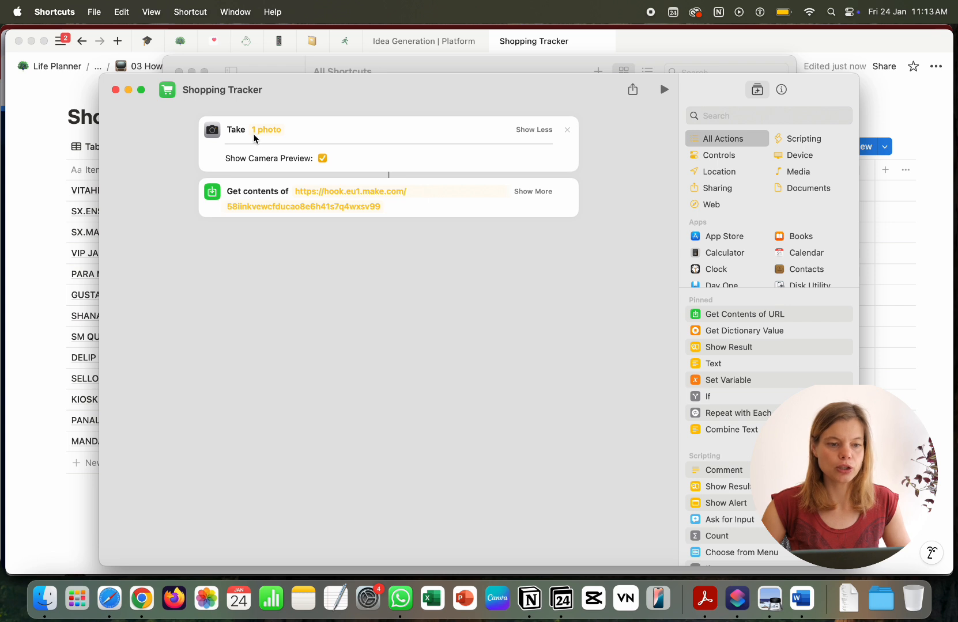
{"action": "left_click", "coordinate": [730, 123]}
{"action": "type", "text": "Take"}
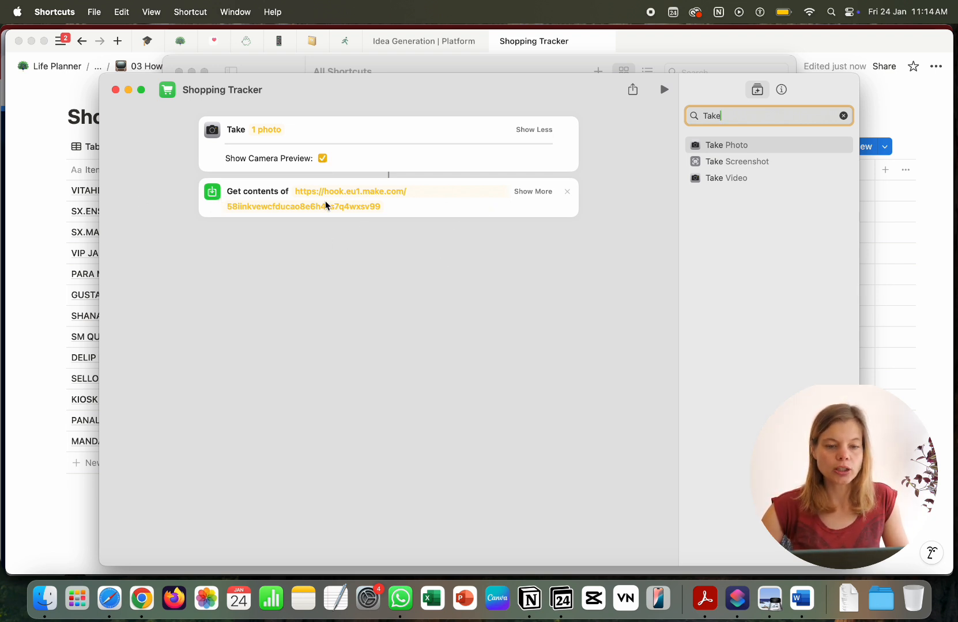
- Expand the Get Contents of URL action, examine its headers, and review the request body options, keeping Form
{"action": "left_click", "coordinate": [538, 192]}
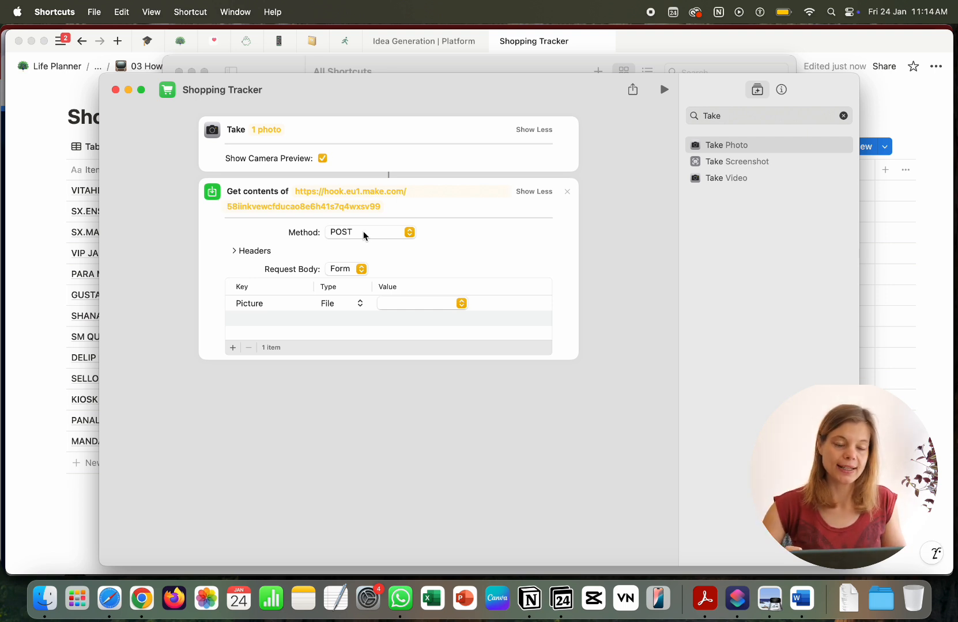
{"action": "left_click", "coordinate": [234, 251]}
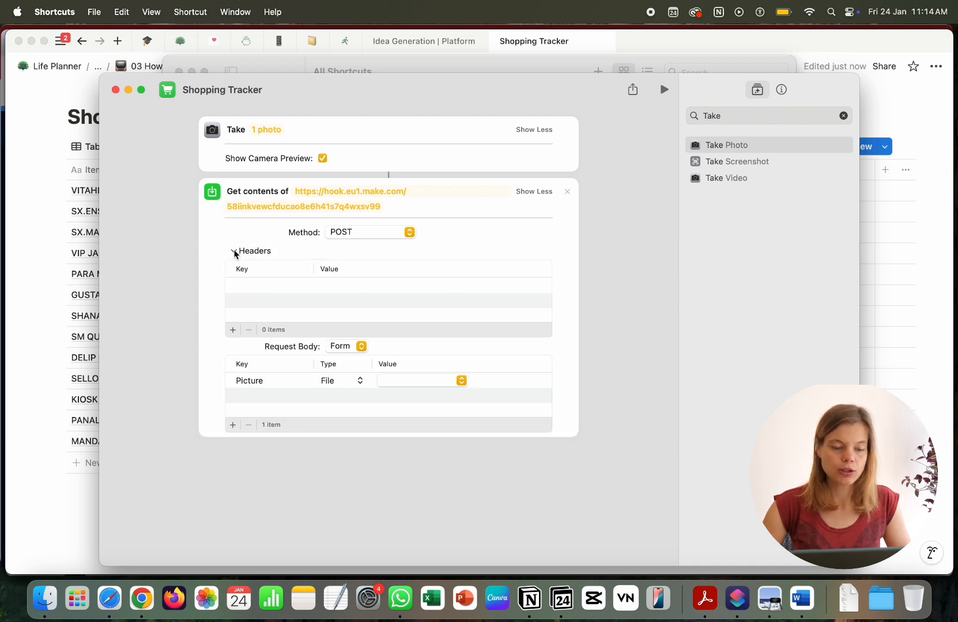
{"action": "left_click", "coordinate": [234, 252]}
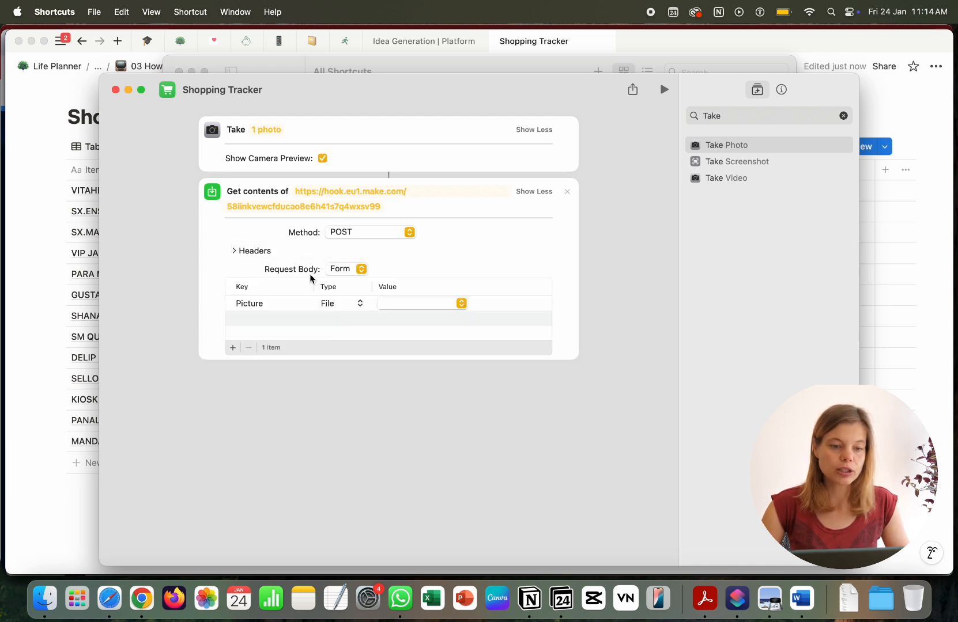
{"action": "left_click", "coordinate": [351, 269]}
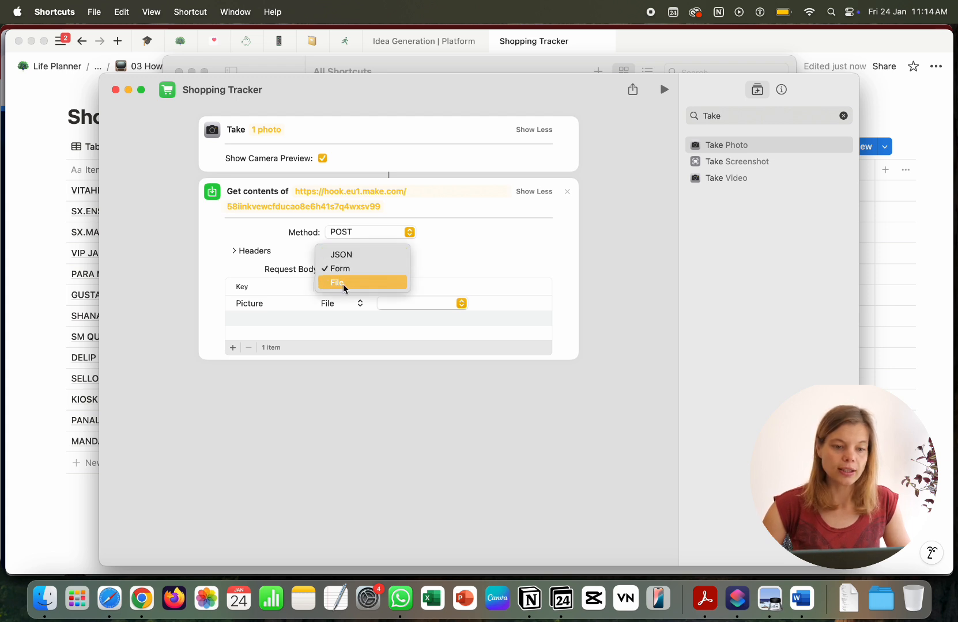
{"action": "left_click", "coordinate": [354, 269]}
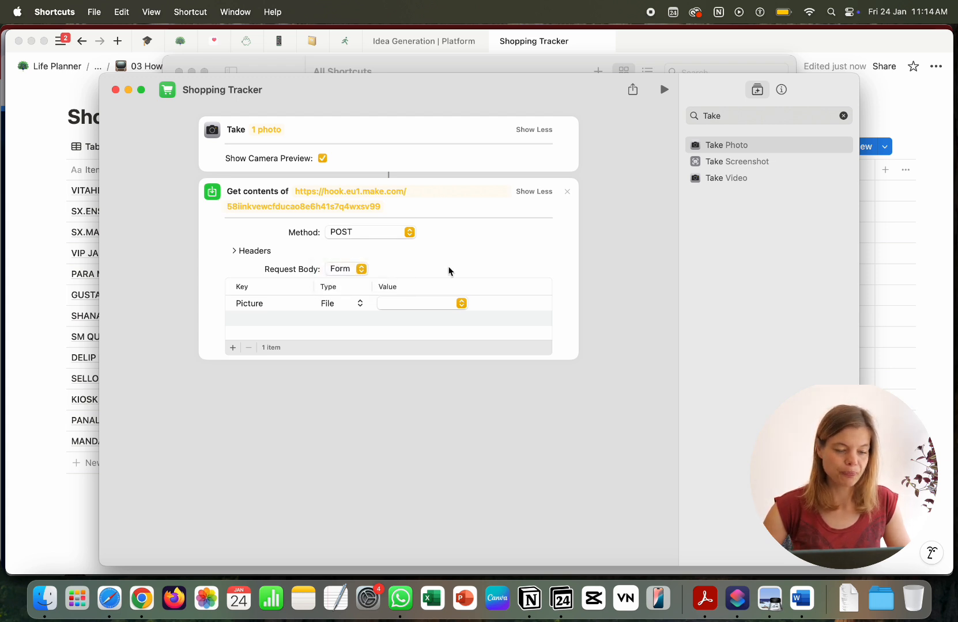
- Set the Picture form field to type File with the Photo magic variable from the photo-taking action as its value
{"action": "left_click", "coordinate": [258, 304]}
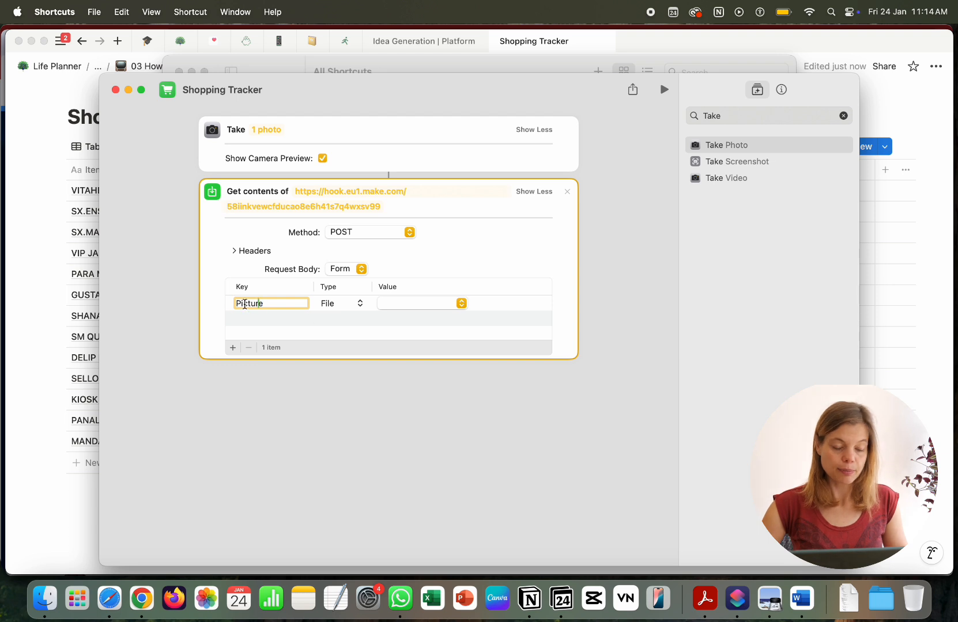
{"action": "left_click", "coordinate": [327, 304]}
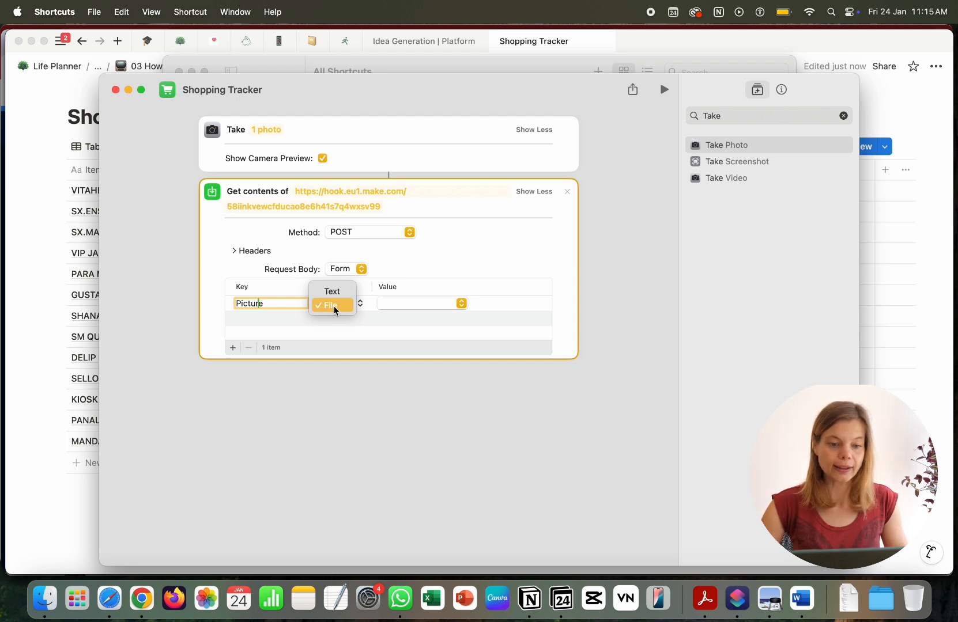
{"action": "left_click", "coordinate": [333, 306]}
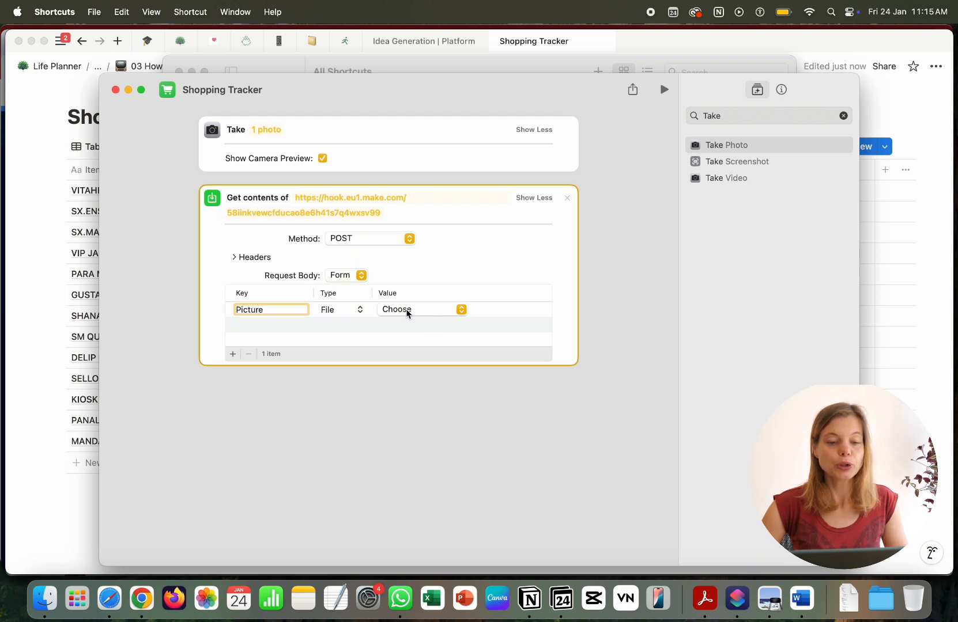
{"action": "left_click", "coordinate": [407, 312]}
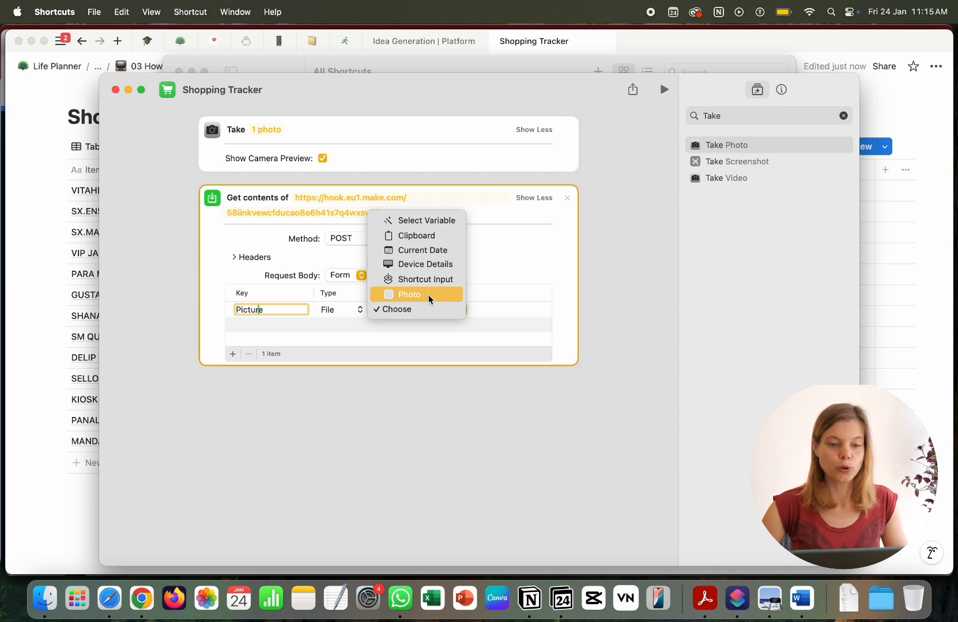
{"action": "left_click", "coordinate": [419, 221]}
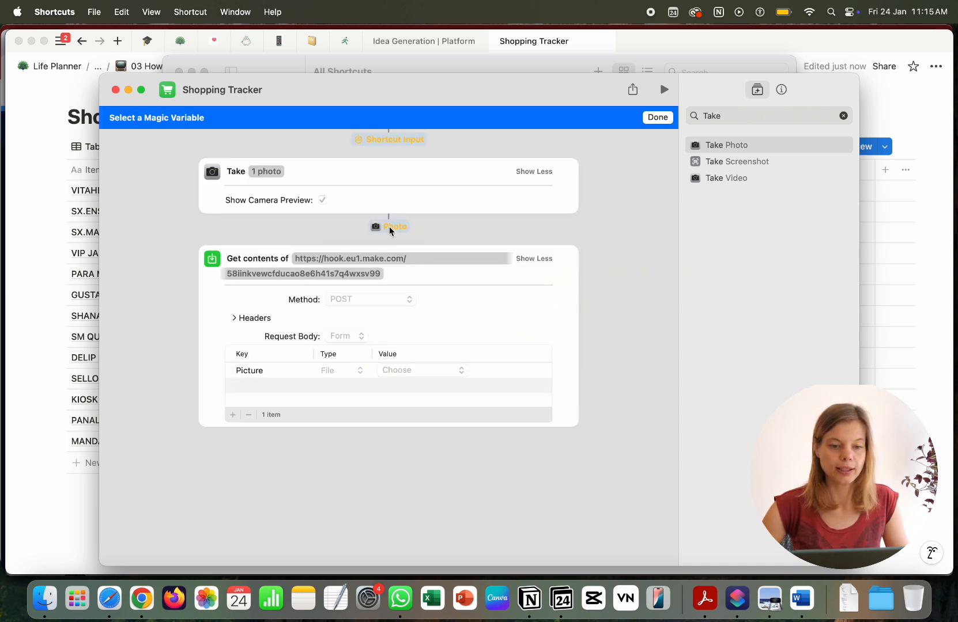
{"action": "left_click", "coordinate": [389, 228]}
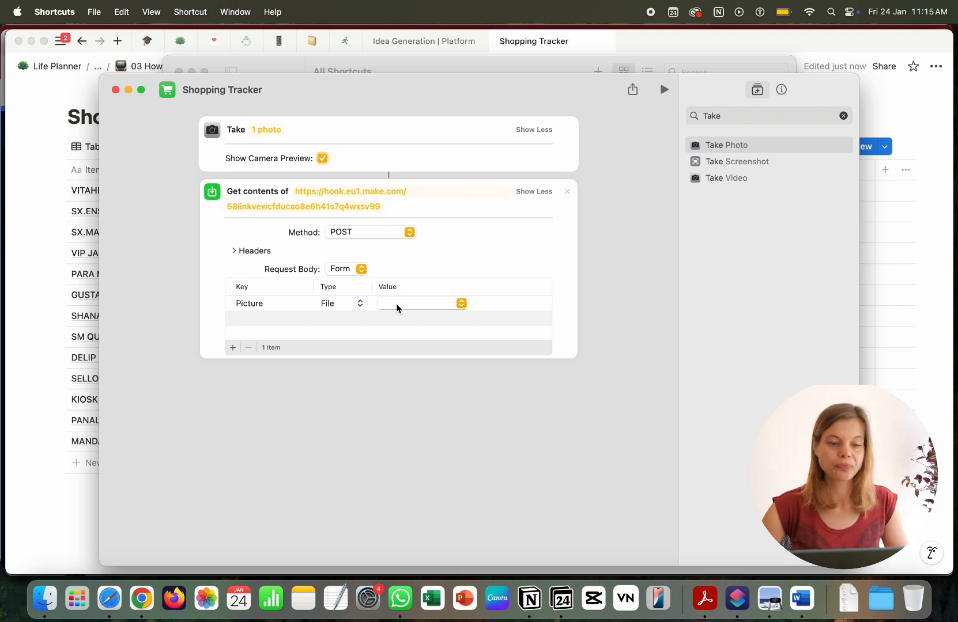
{"action": "left_click", "coordinate": [572, 443]}
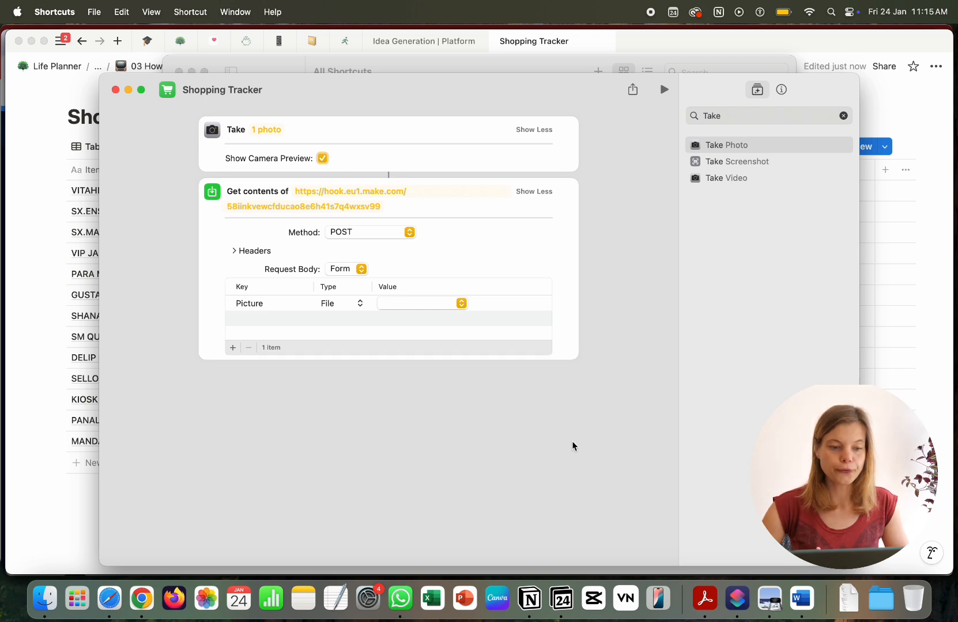
- Put away the Shortcuts windows, switch to the Make scenario in Safari and open its Webhooks module settings
{"action": "left_click", "coordinate": [128, 91]}
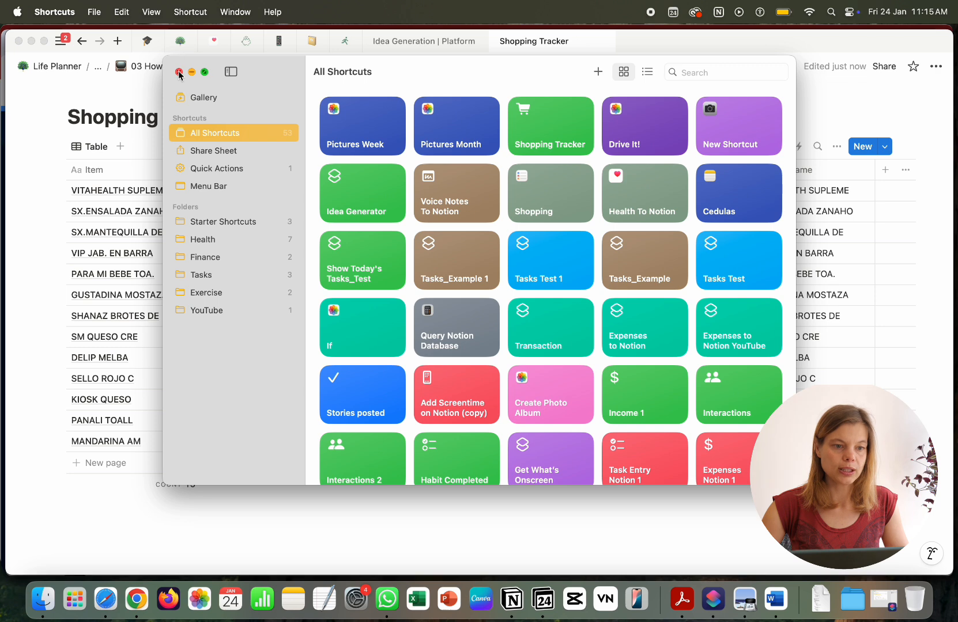
{"action": "left_click", "coordinate": [178, 73]}
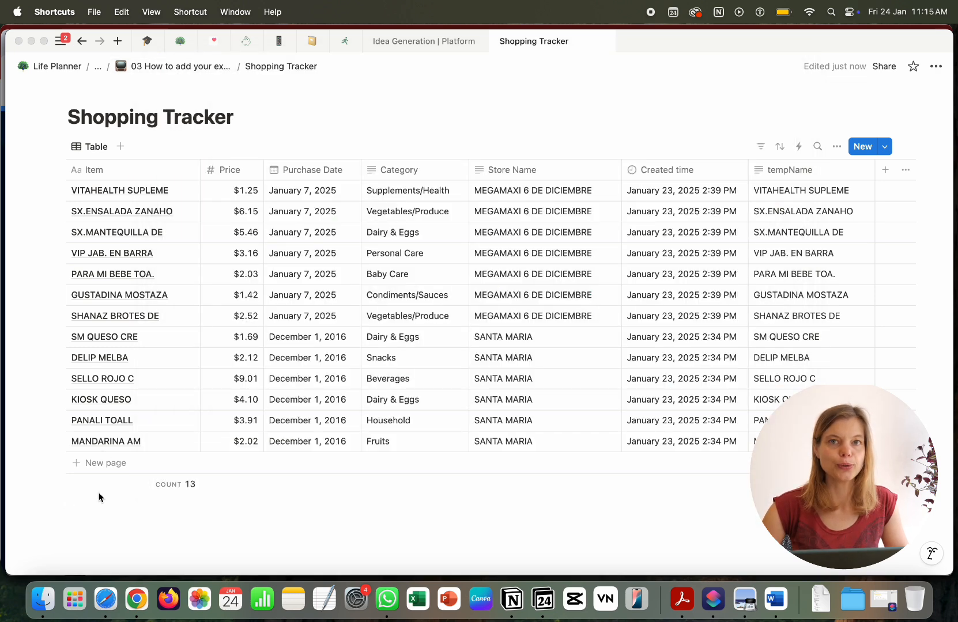
{"action": "left_click", "coordinate": [105, 599]}
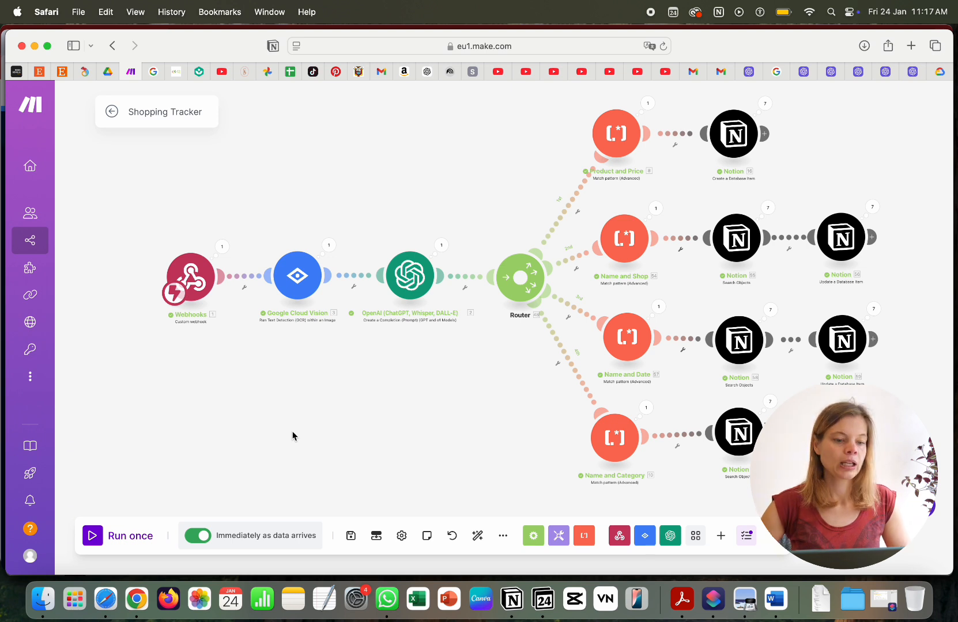
{"action": "left_click", "coordinate": [197, 278]}
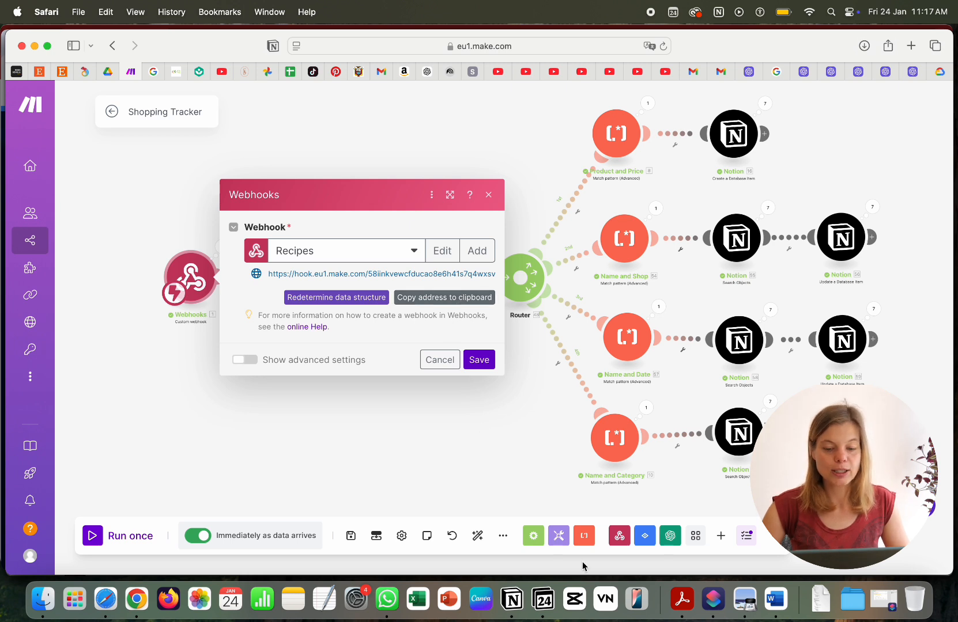
- Compare the webhook address with the URL in the Shopping Tracker shortcut, and save the Webhooks module settings
{"action": "left_click", "coordinate": [719, 601]}
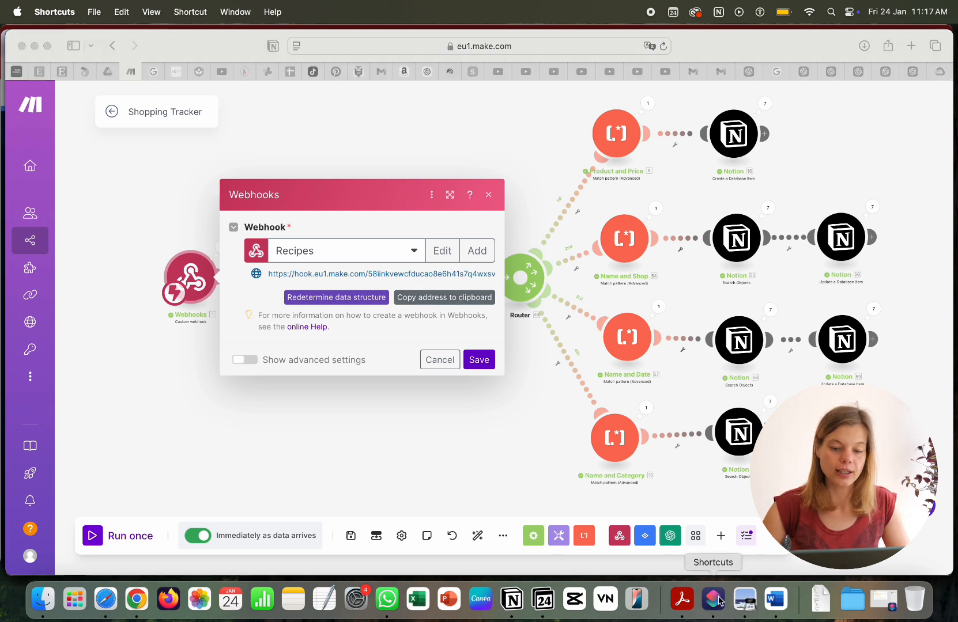
{"action": "right_click", "coordinate": [719, 601]}
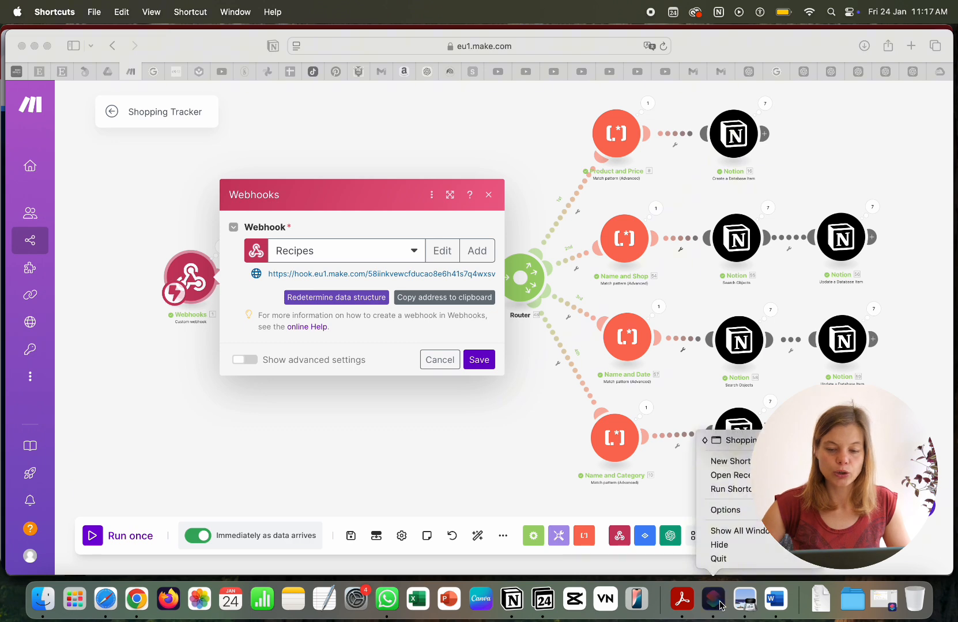
{"action": "left_click", "coordinate": [730, 442]}
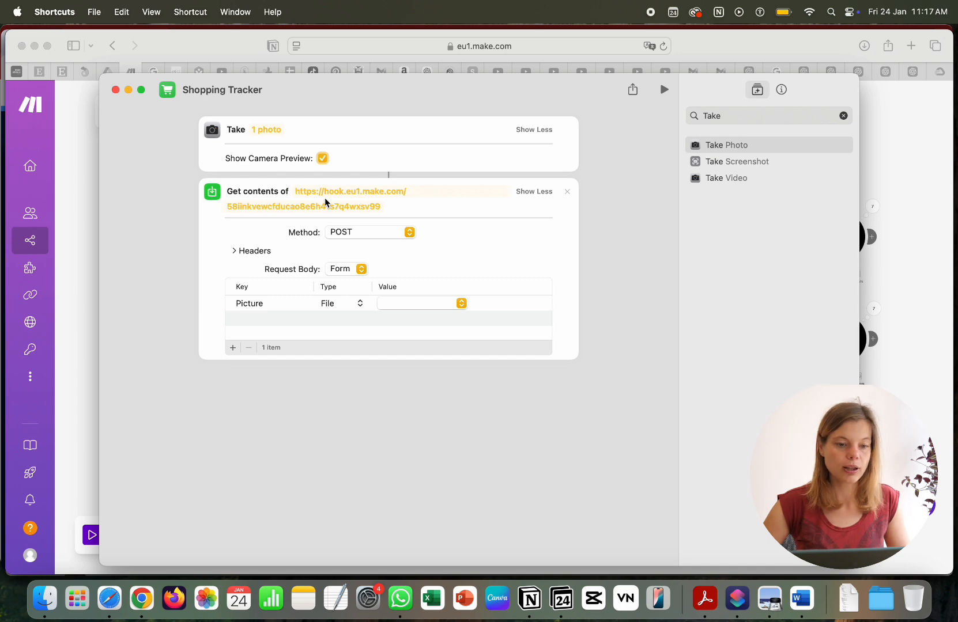
{"action": "left_click", "coordinate": [71, 231]}
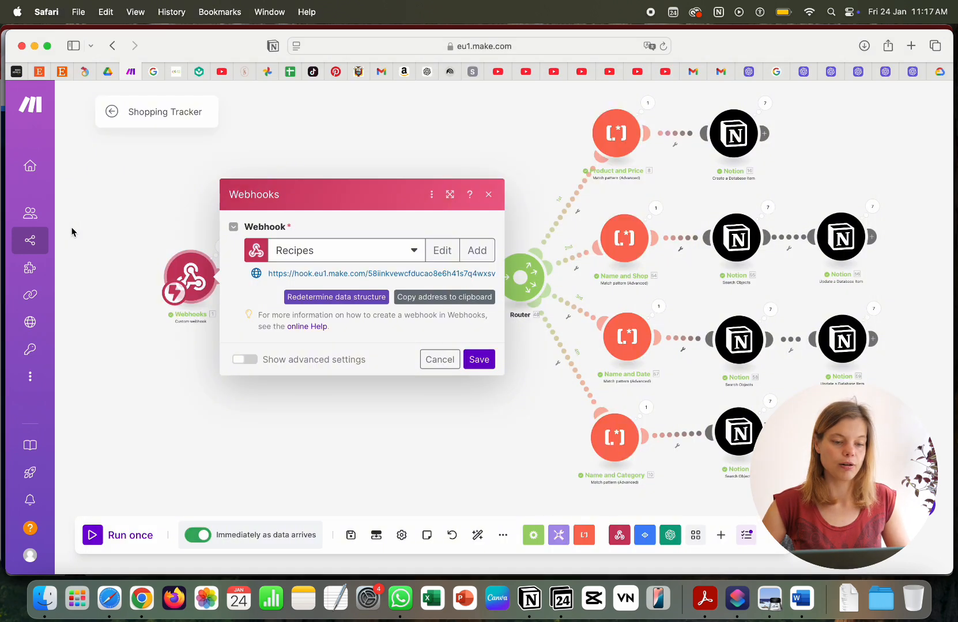
{"action": "left_click", "coordinate": [475, 363]}
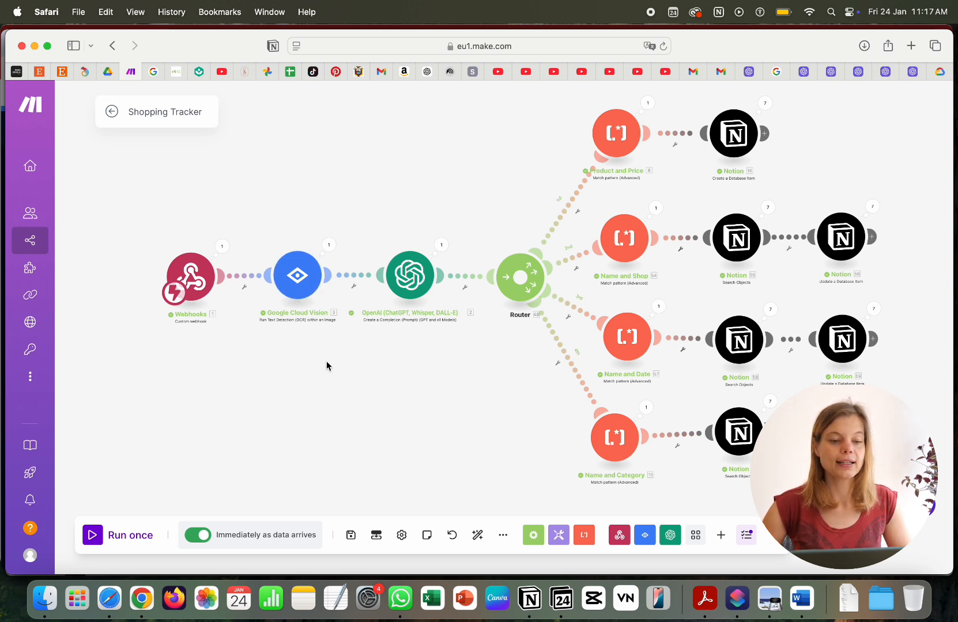
- Open the Google Cloud Vision module settings and keep Data as the method for sending the image
{"action": "left_click", "coordinate": [297, 276]}
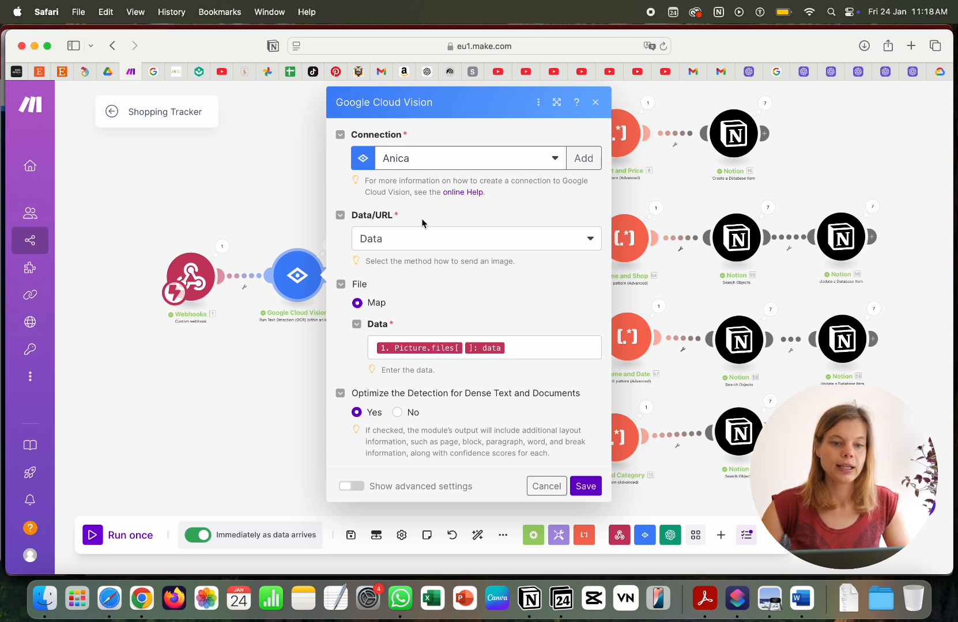
{"action": "left_click", "coordinate": [398, 244]}
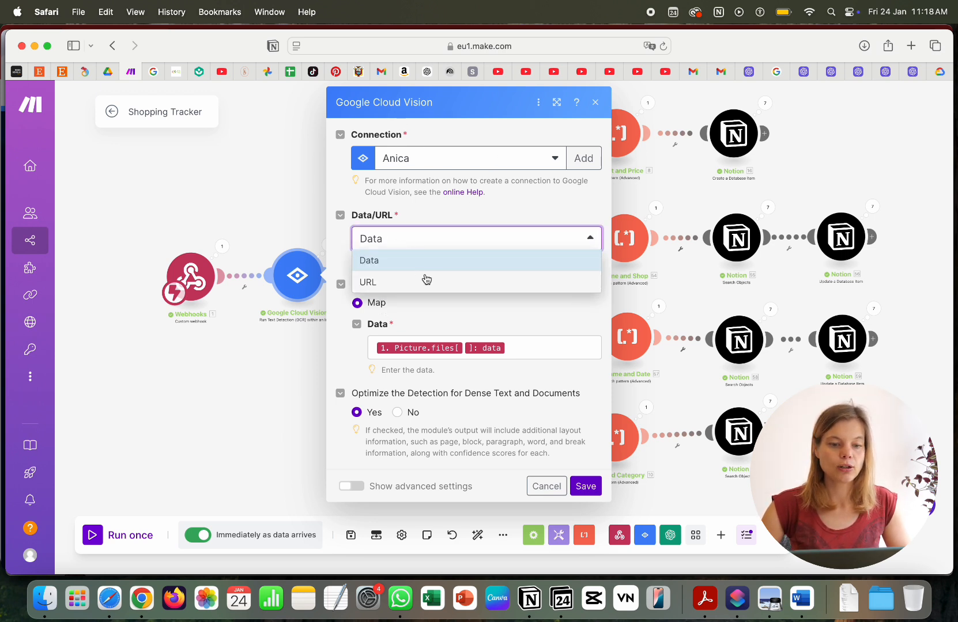
{"action": "left_click", "coordinate": [406, 264]}
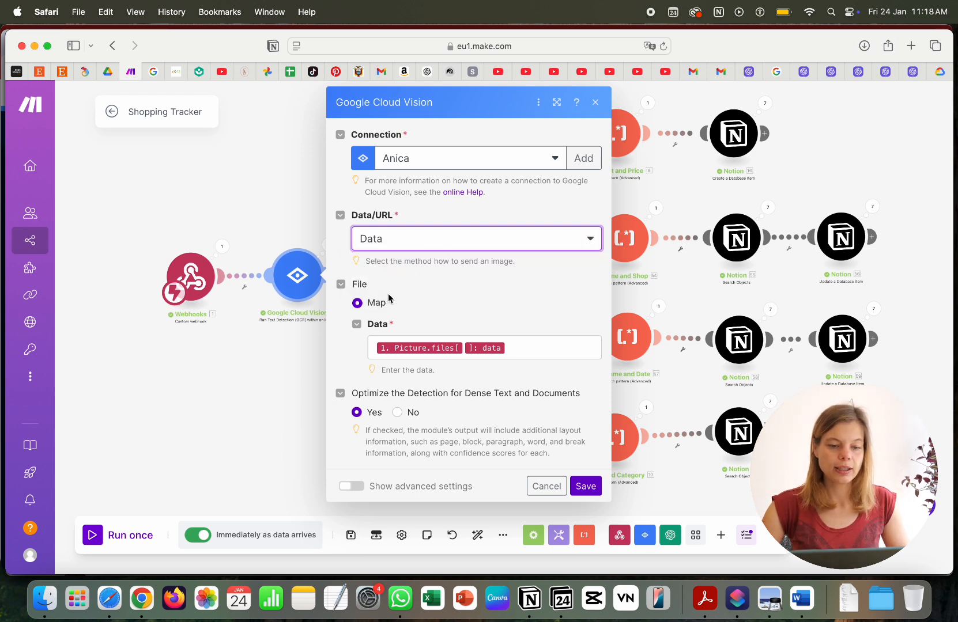
- Examine the mapping options for the module's Data field, expanding the webhook Picture's files array to locate its data item
{"action": "left_click", "coordinate": [517, 350]}
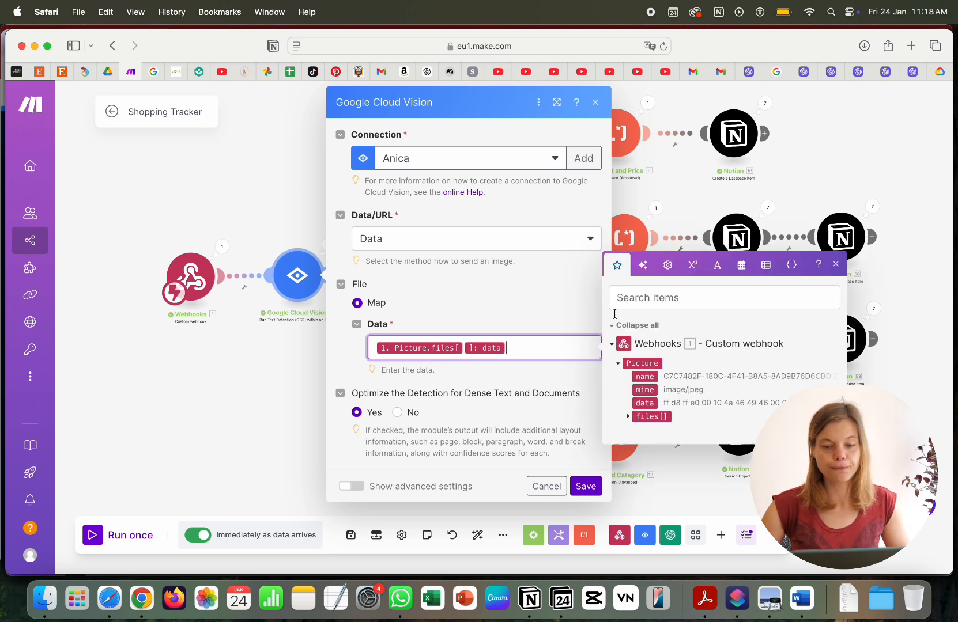
{"action": "left_click", "coordinate": [618, 364]}
{"action": "left_click", "coordinate": [620, 391]}
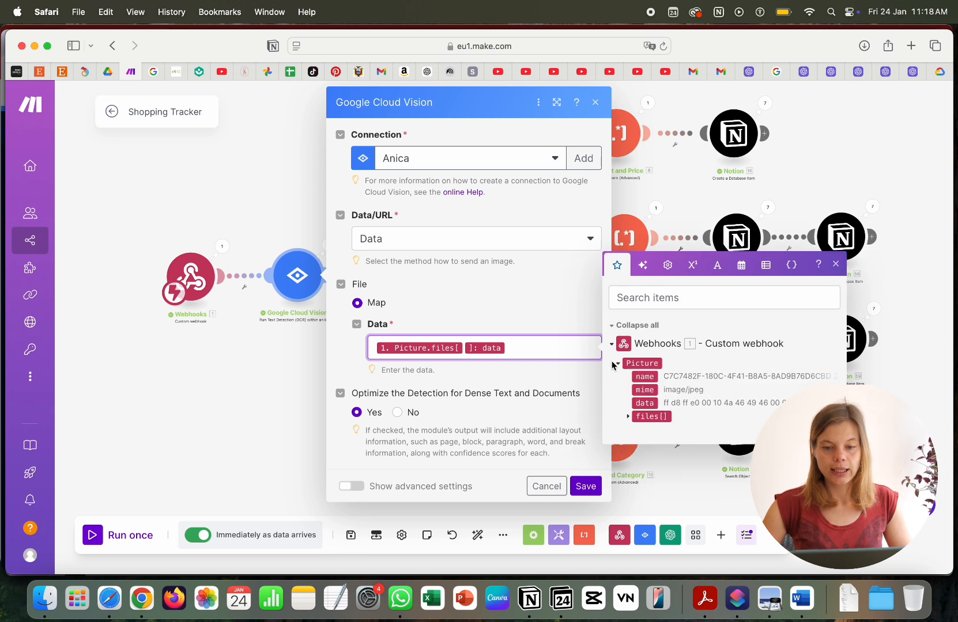
{"action": "left_click", "coordinate": [629, 417]}
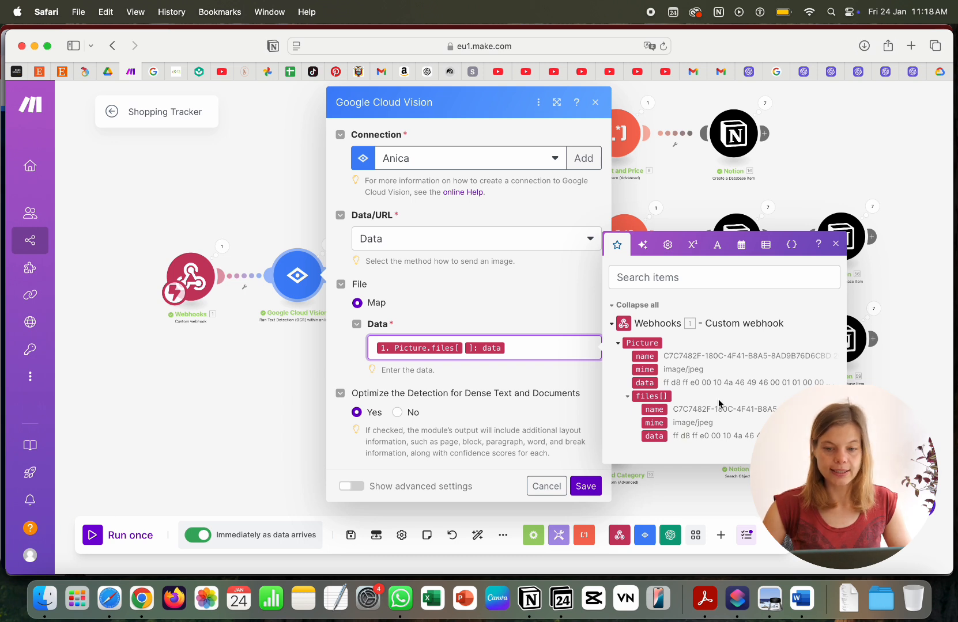
{"action": "left_click", "coordinate": [519, 306]}
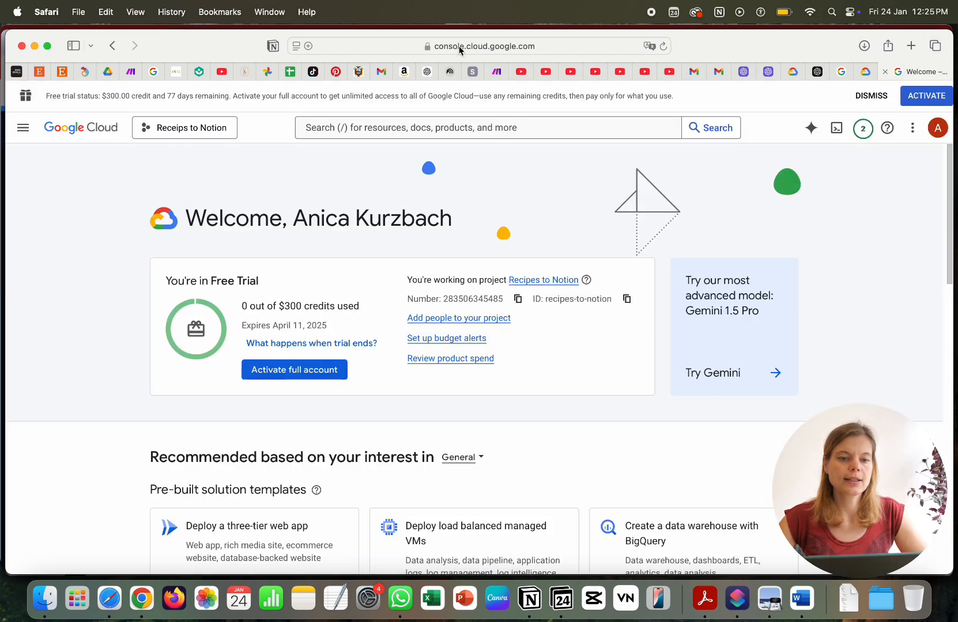
- Check the Google Cloud console's web address, and view the IAM & Admin new project form, leaving it without creating a project
{"action": "left_click", "coordinate": [459, 46]}
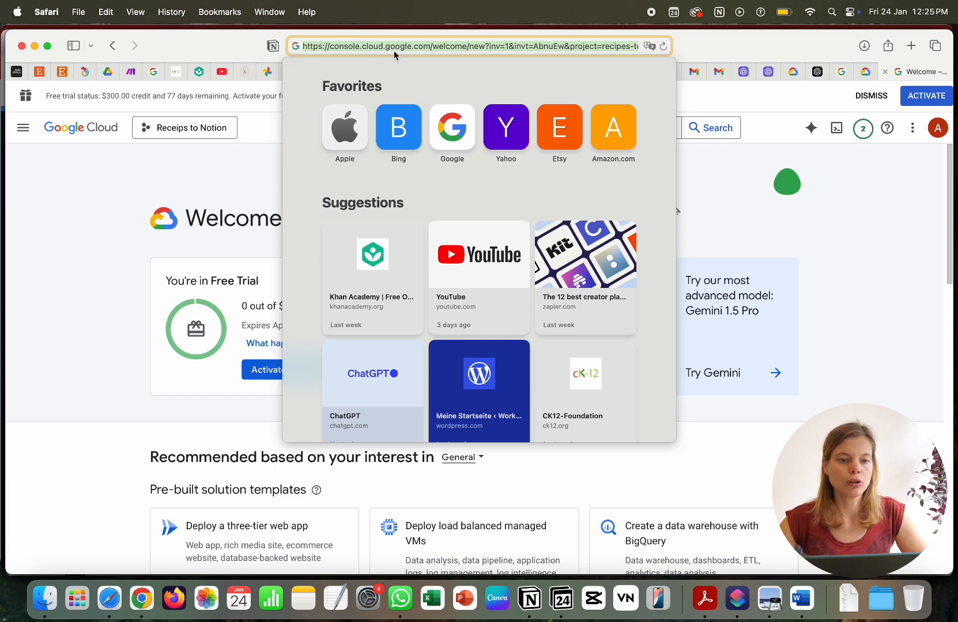
{"action": "left_click", "coordinate": [157, 185]}
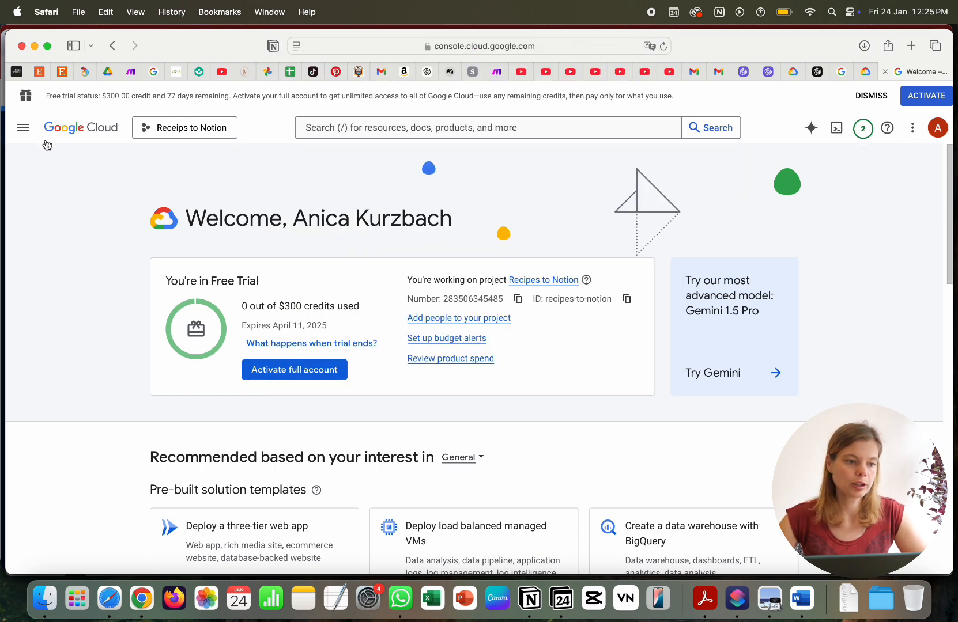
{"action": "left_click", "coordinate": [22, 128]}
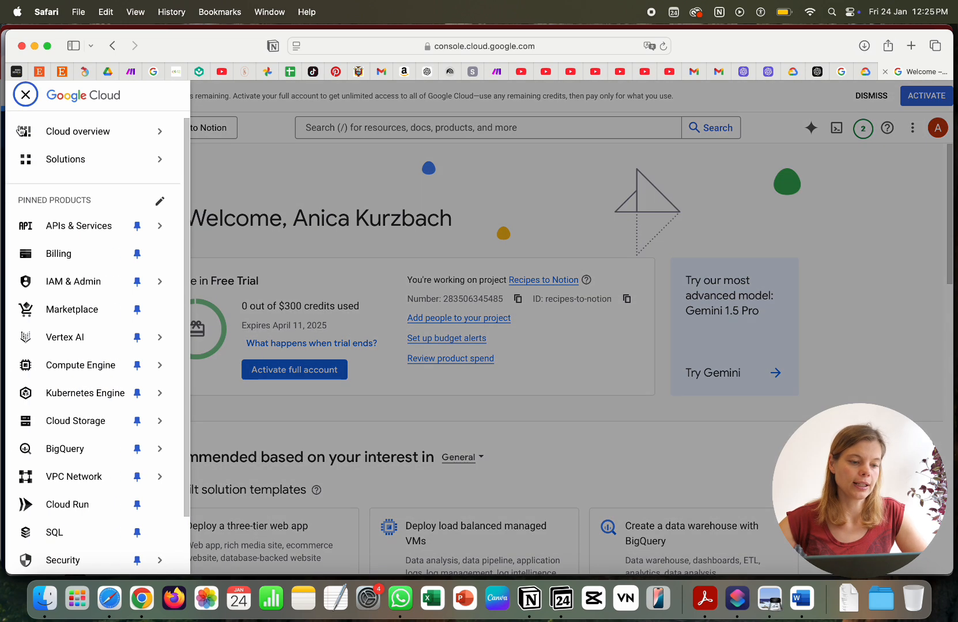
{"action": "mouse_move", "coordinate": [60, 288]}
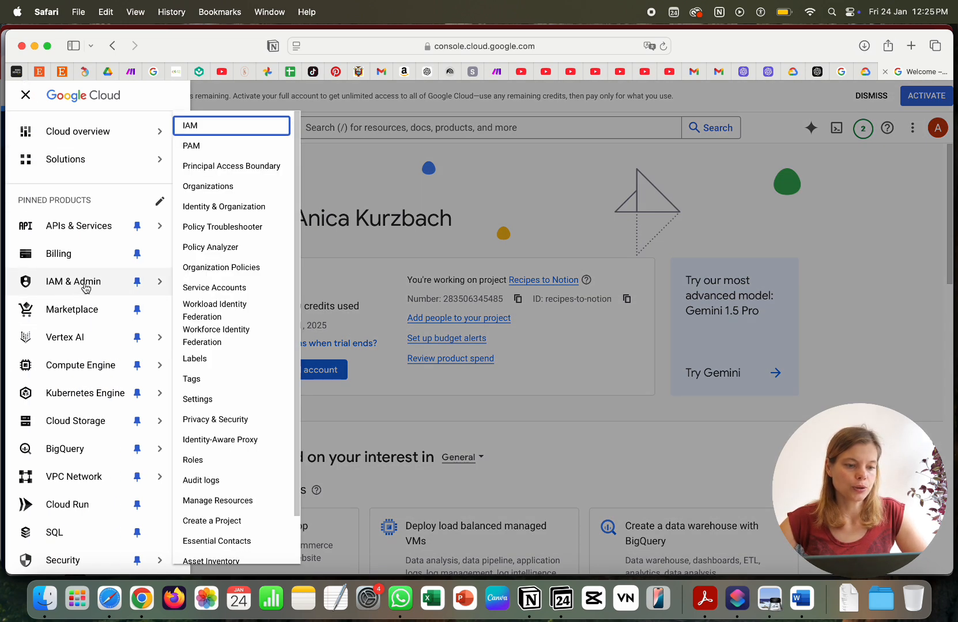
{"action": "left_click", "coordinate": [250, 522]}
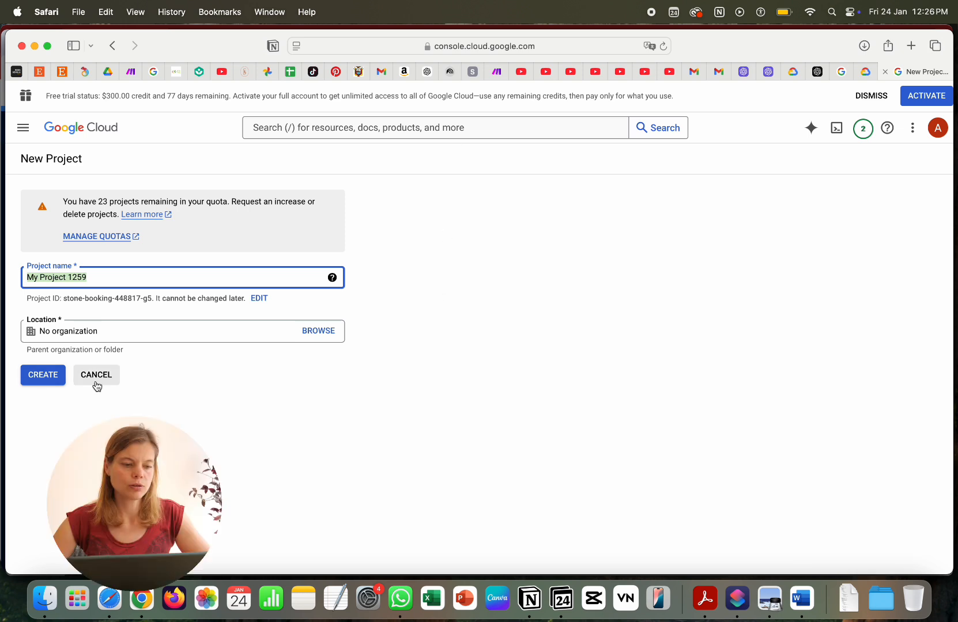
{"action": "left_click", "coordinate": [96, 380]}
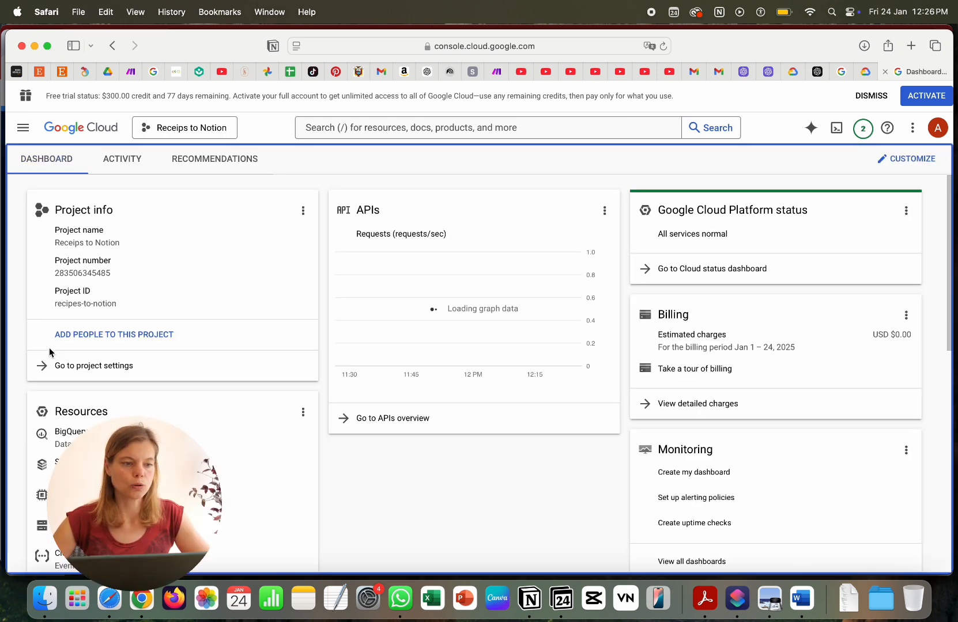
- Find the Cloud Vision API among the machine learning APIs in the API Library and open its product details
{"action": "left_click", "coordinate": [22, 125]}
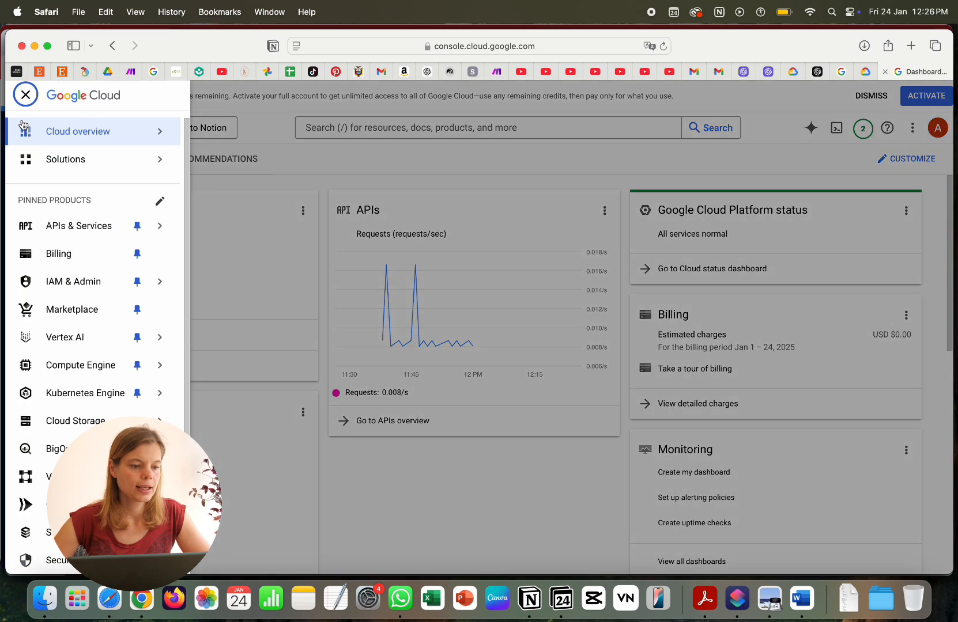
{"action": "mouse_move", "coordinate": [64, 232]}
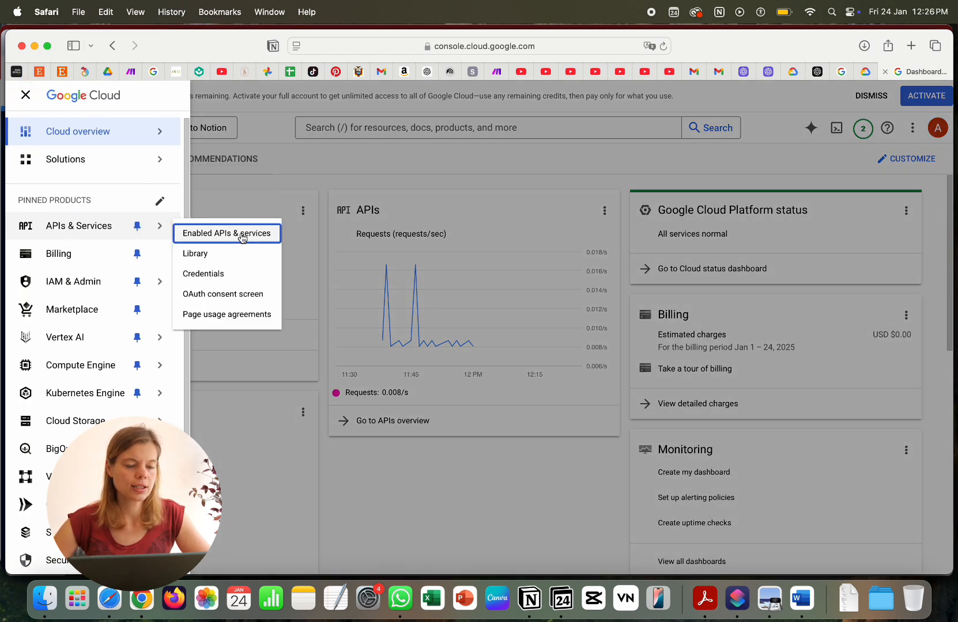
{"action": "left_click", "coordinate": [202, 255]}
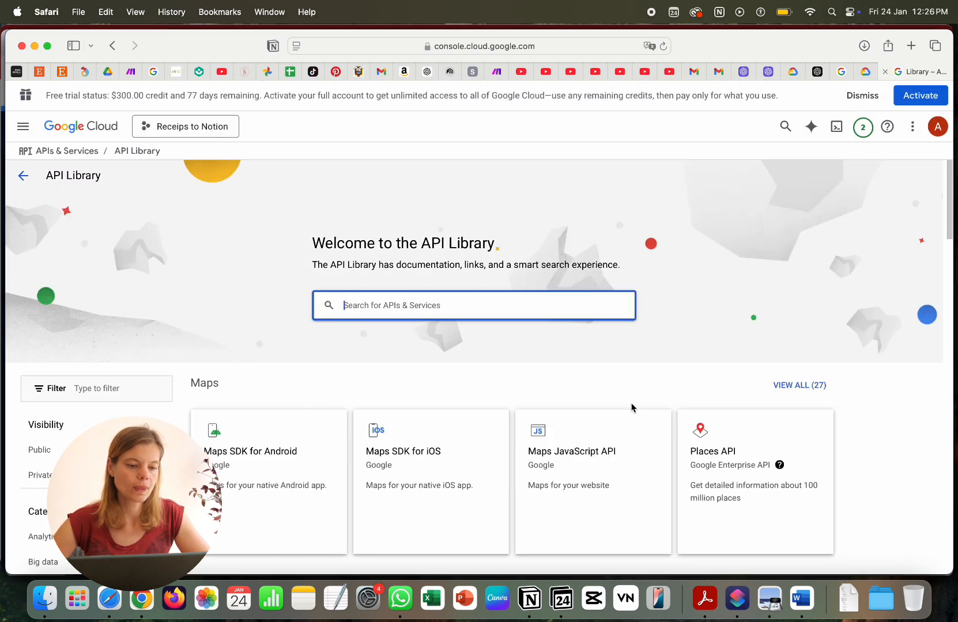
{"action": "scroll", "coordinate": [631, 408], "scroll_direction": "down", "scroll_amount": 5}
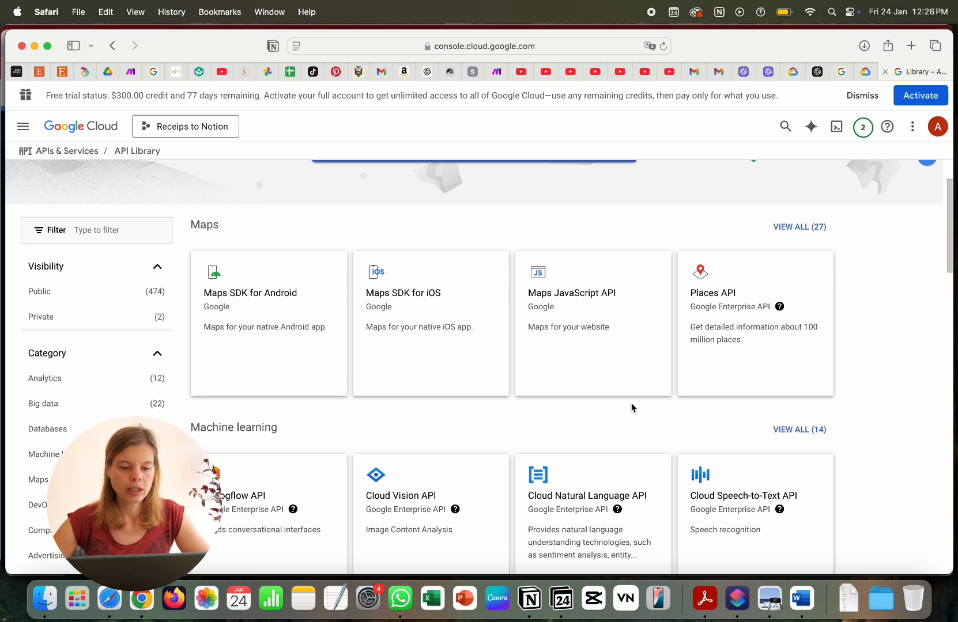
{"action": "scroll", "coordinate": [631, 408], "scroll_direction": "down", "scroll_amount": 2}
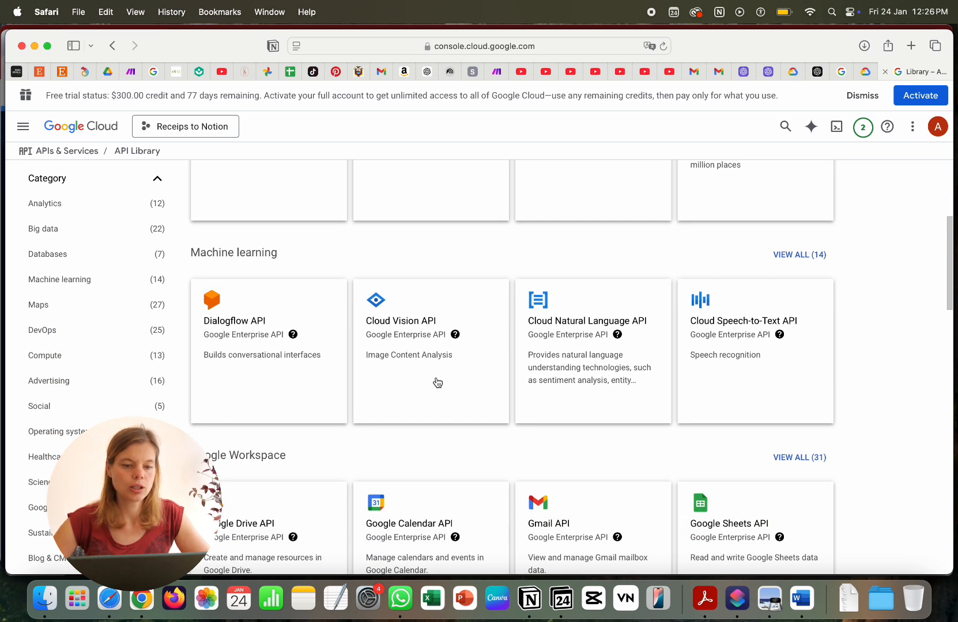
{"action": "scroll", "coordinate": [438, 383], "scroll_direction": "down", "scroll_amount": 1}
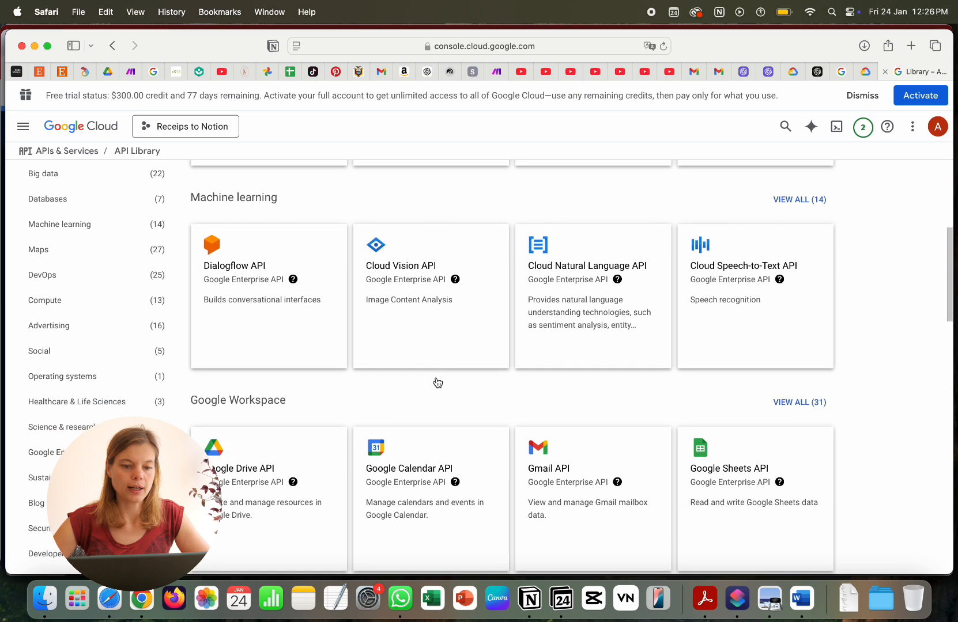
{"action": "left_click", "coordinate": [425, 308]}
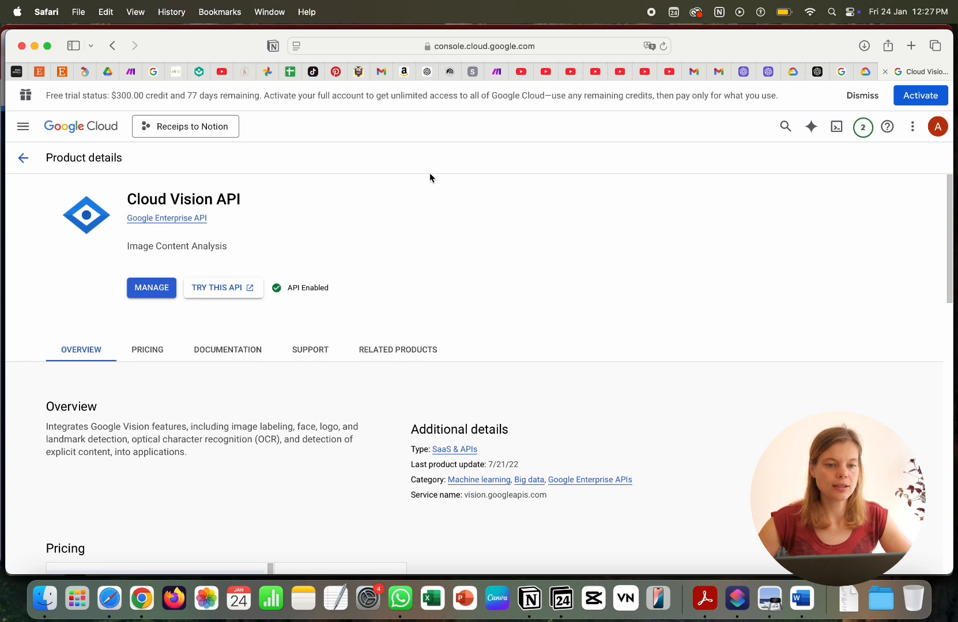
- Open the Google Cloud Billing overview, look through it, and close the Learn tutorial sidebar
{"action": "left_click", "coordinate": [23, 125]}
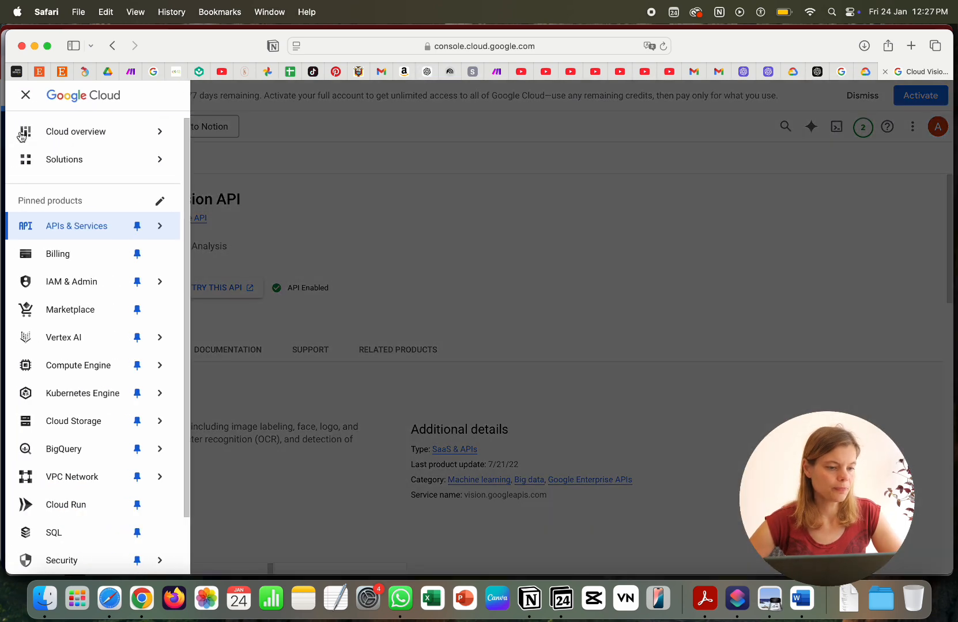
{"action": "left_click", "coordinate": [58, 255]}
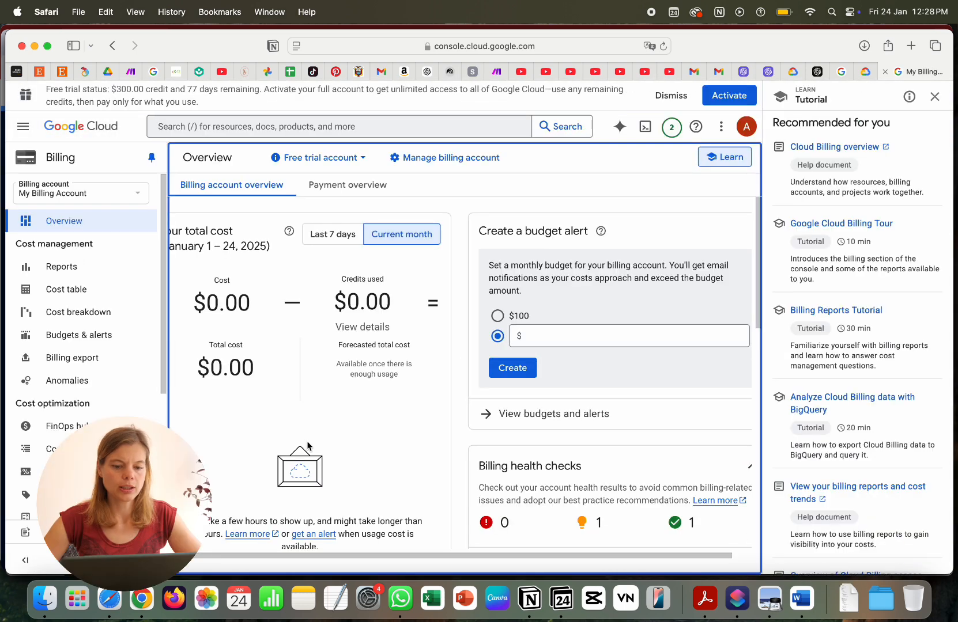
{"action": "scroll", "coordinate": [306, 444], "scroll_direction": "down", "scroll_amount": 5}
{"action": "scroll", "coordinate": [307, 443], "scroll_direction": "up", "scroll_amount": 5}
{"action": "scroll", "coordinate": [306, 444], "scroll_direction": "left", "scroll_amount": 2}
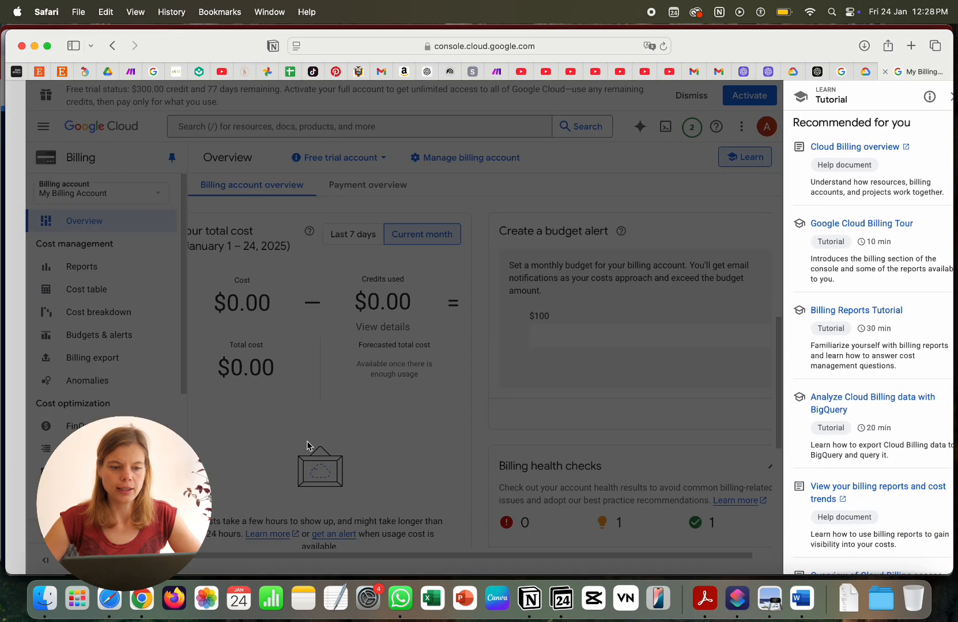
{"action": "left_click", "coordinate": [934, 97]}
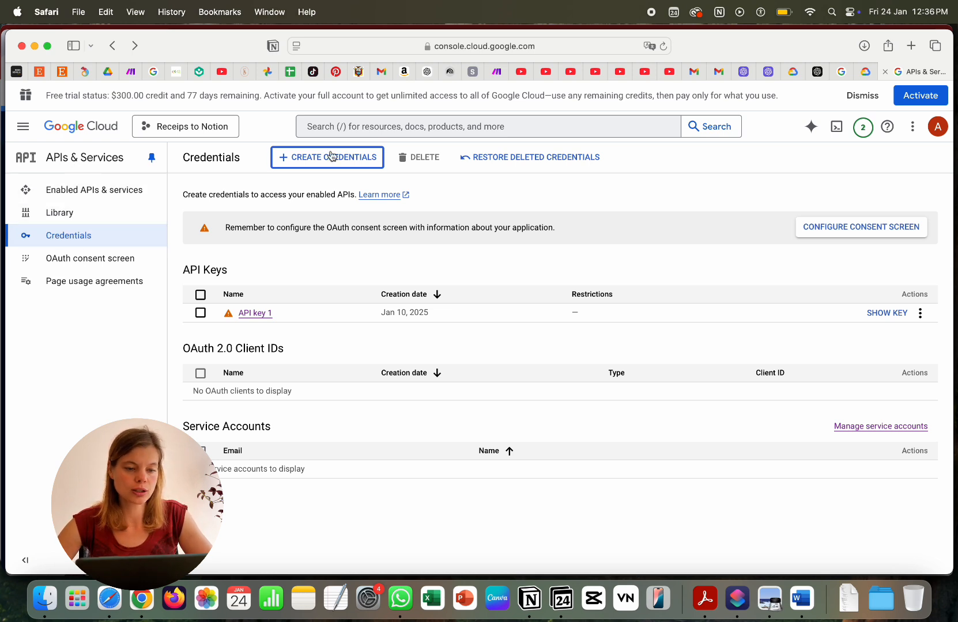
- Create a new API key credential for the Receips to Notion project and close the key dialog
{"action": "left_click", "coordinate": [299, 161]}
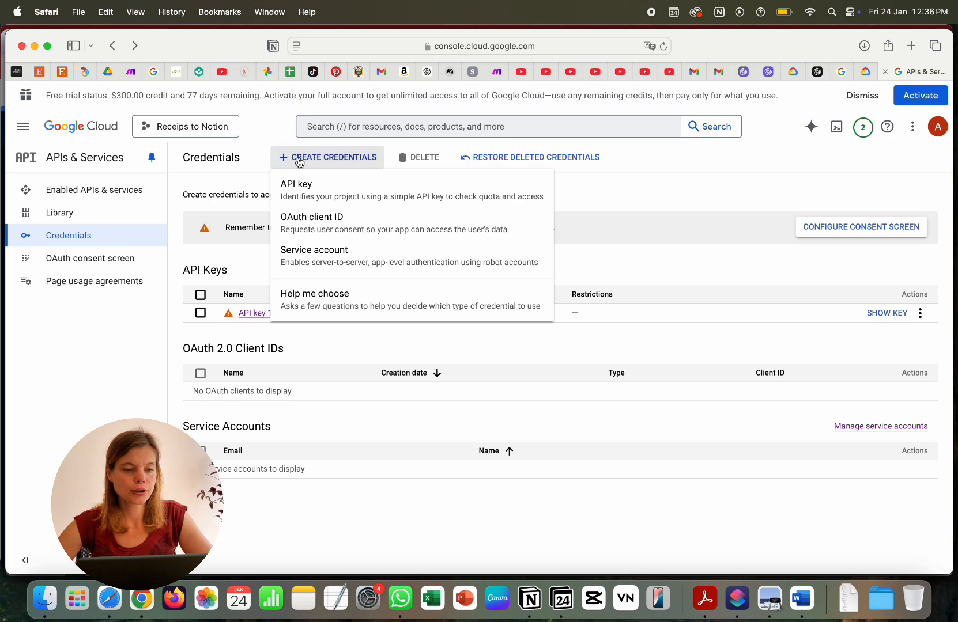
{"action": "left_click", "coordinate": [322, 189]}
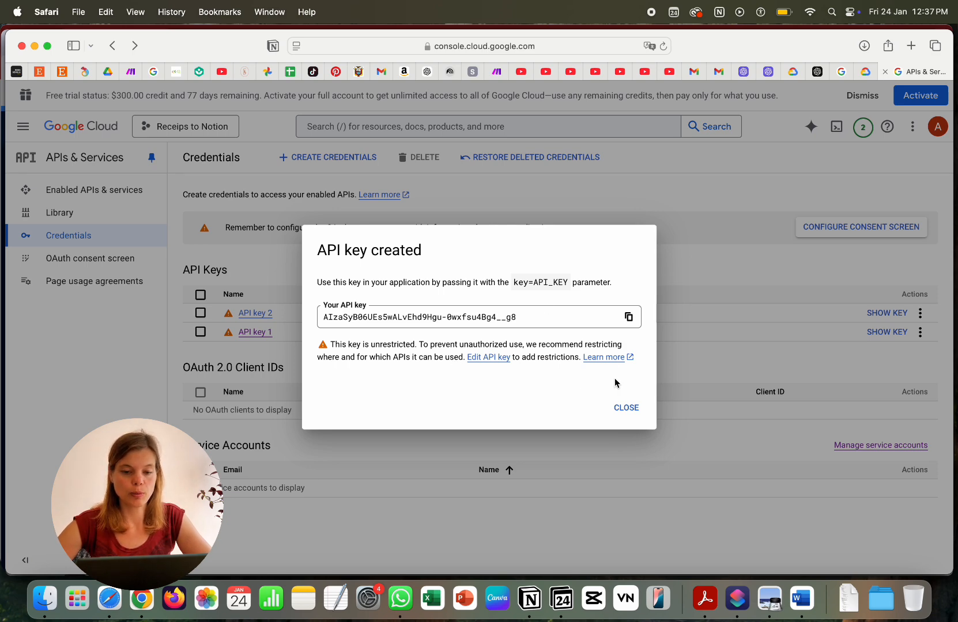
{"action": "left_click", "coordinate": [625, 406]}
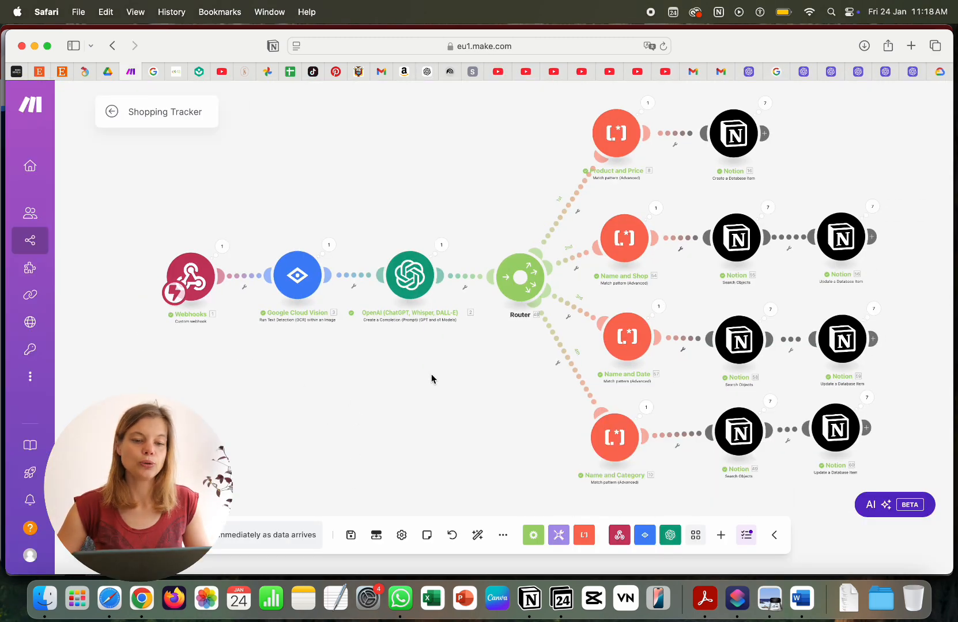
- Look at the OpenAI module in the Make scenario, and view the OpenAI platform's API keys page and its web address
{"action": "left_click", "coordinate": [407, 293]}
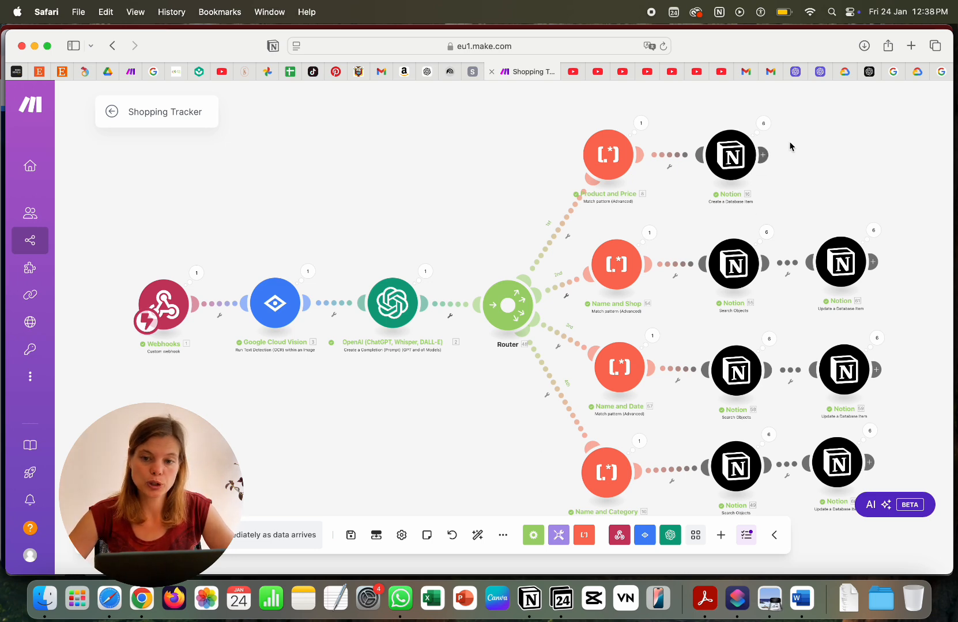
{"action": "left_click", "coordinate": [820, 71]}
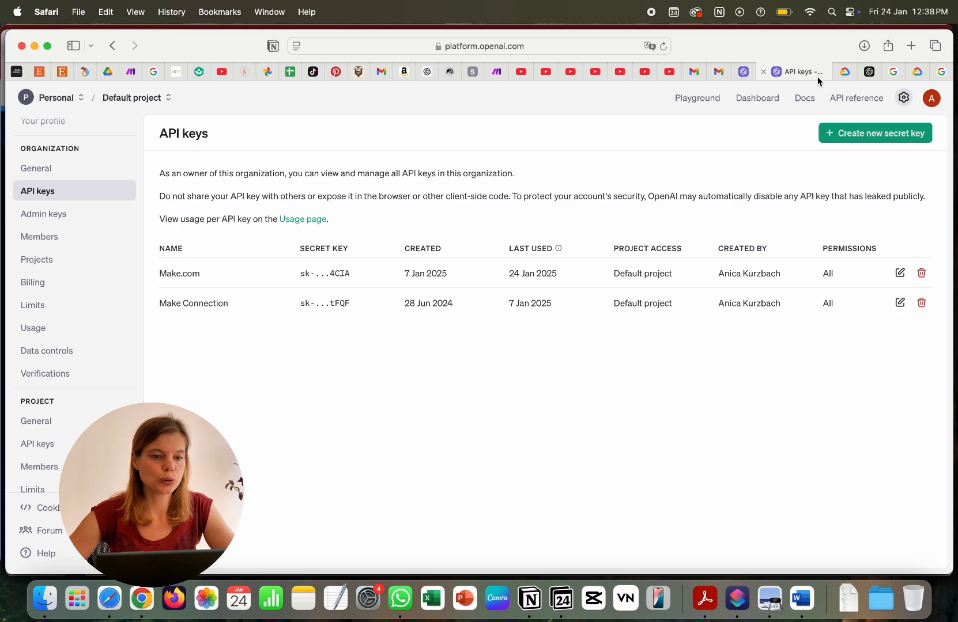
{"action": "left_click", "coordinate": [507, 48]}
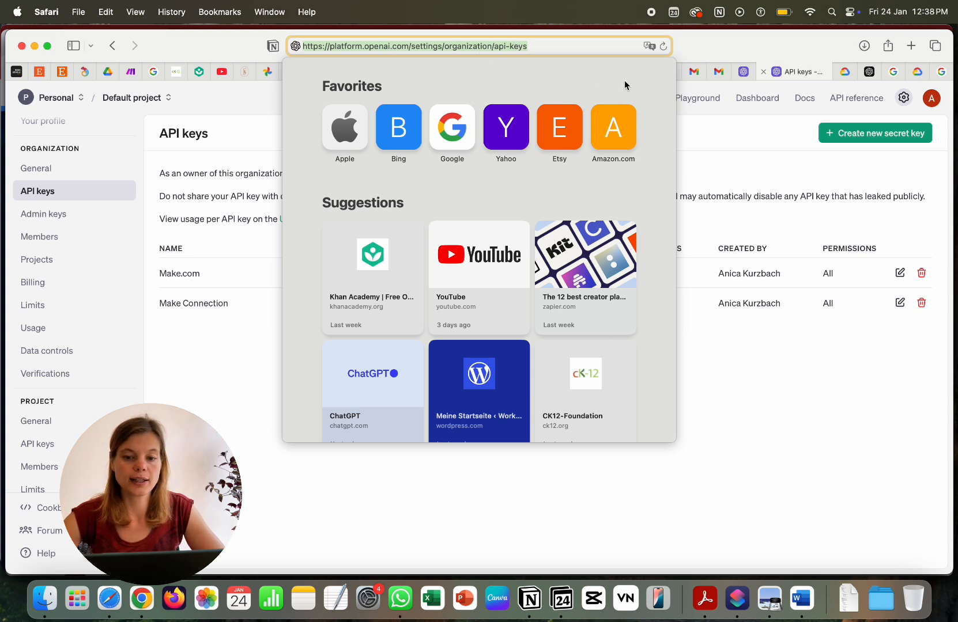
{"action": "left_click", "coordinate": [725, 153]}
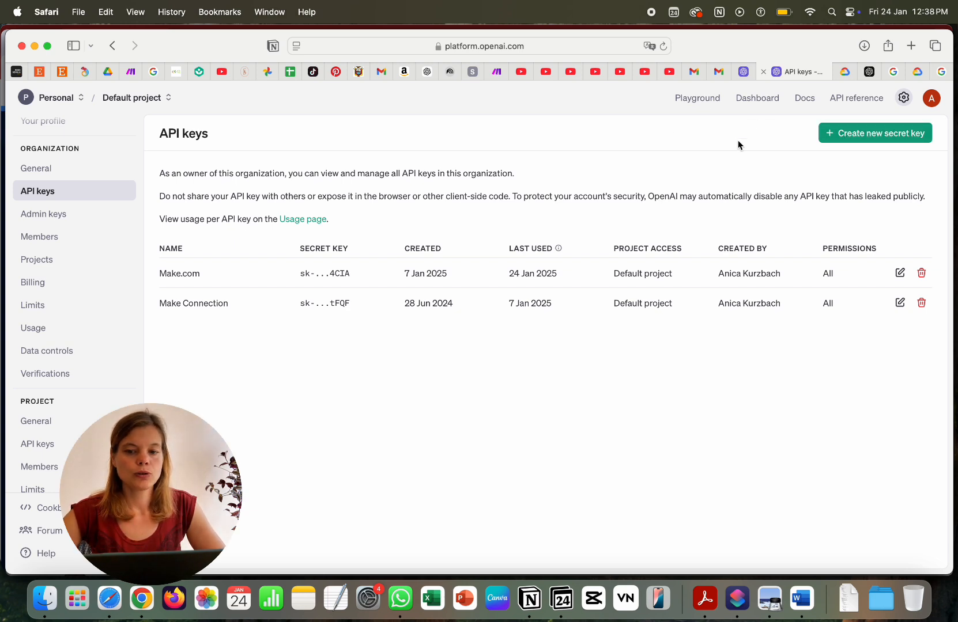
- View the OpenAI platform's billing overview and check the page's web address
{"action": "left_click", "coordinate": [741, 74]}
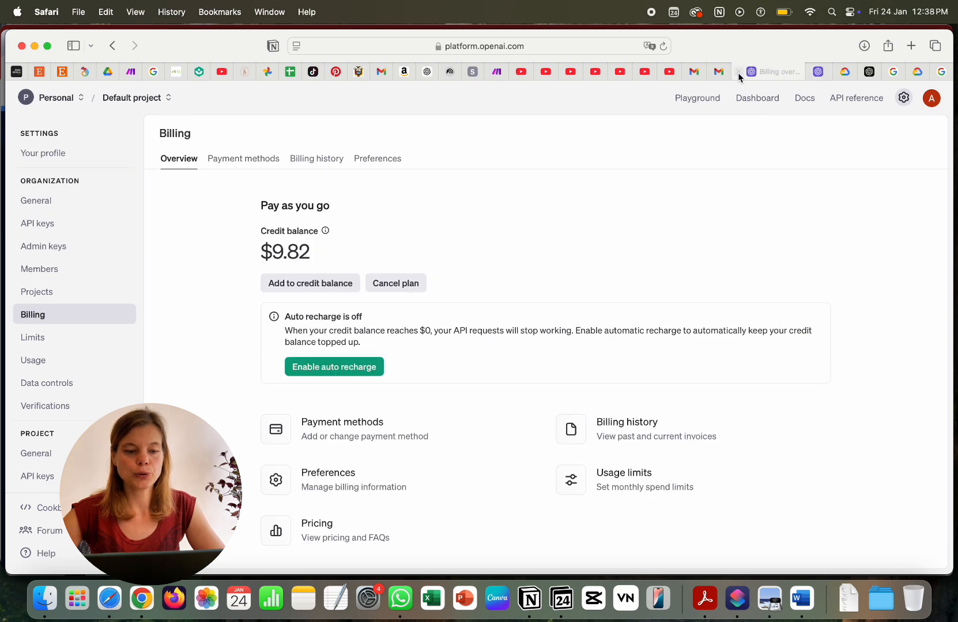
{"action": "left_click", "coordinate": [469, 51]}
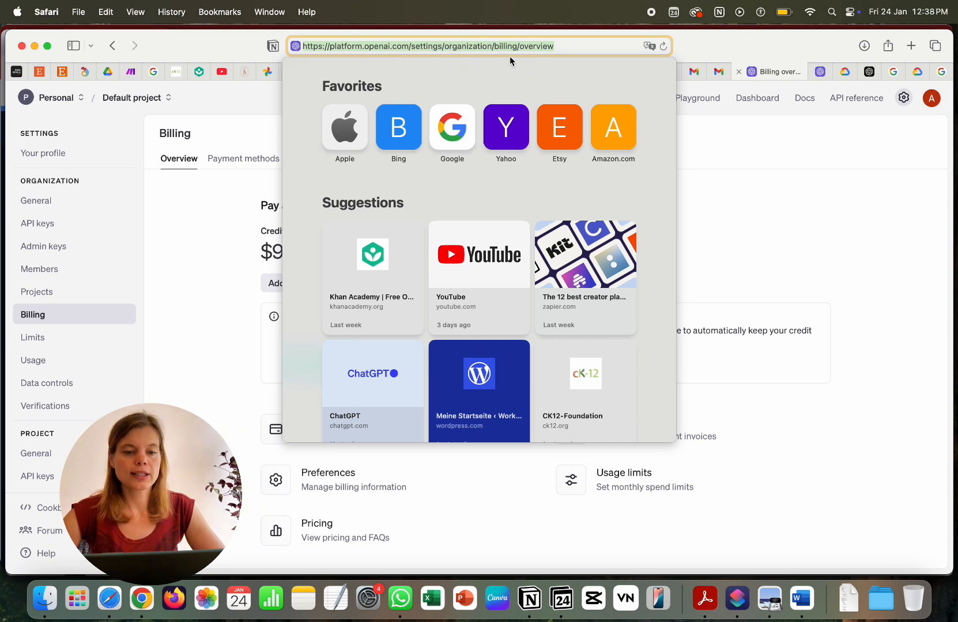
{"action": "left_click", "coordinate": [732, 174]}
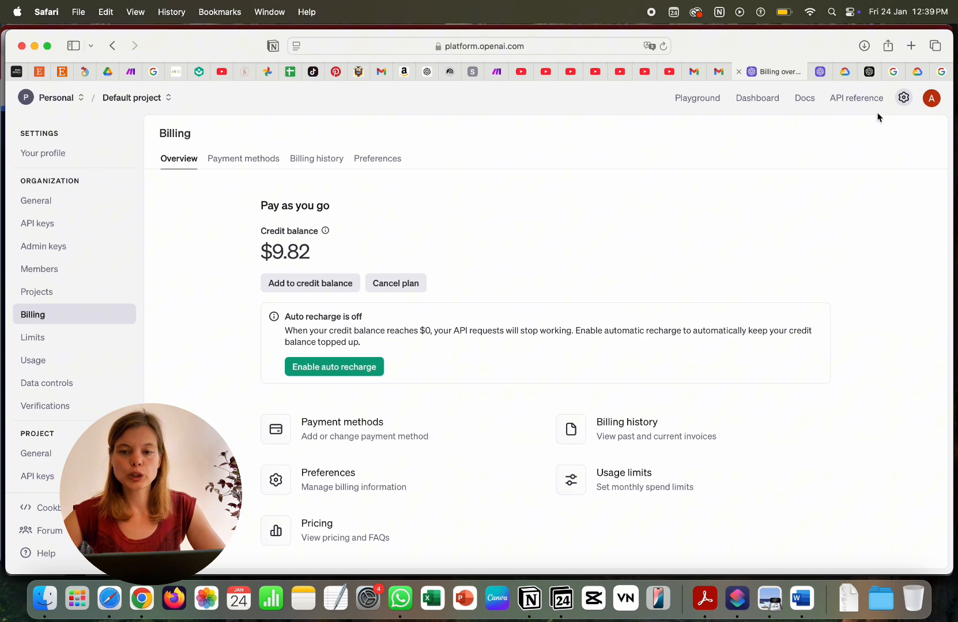
- Examine OpenAI's pricing page, comparing the input and output token prices in the Other models table
{"action": "left_click", "coordinate": [868, 71]}
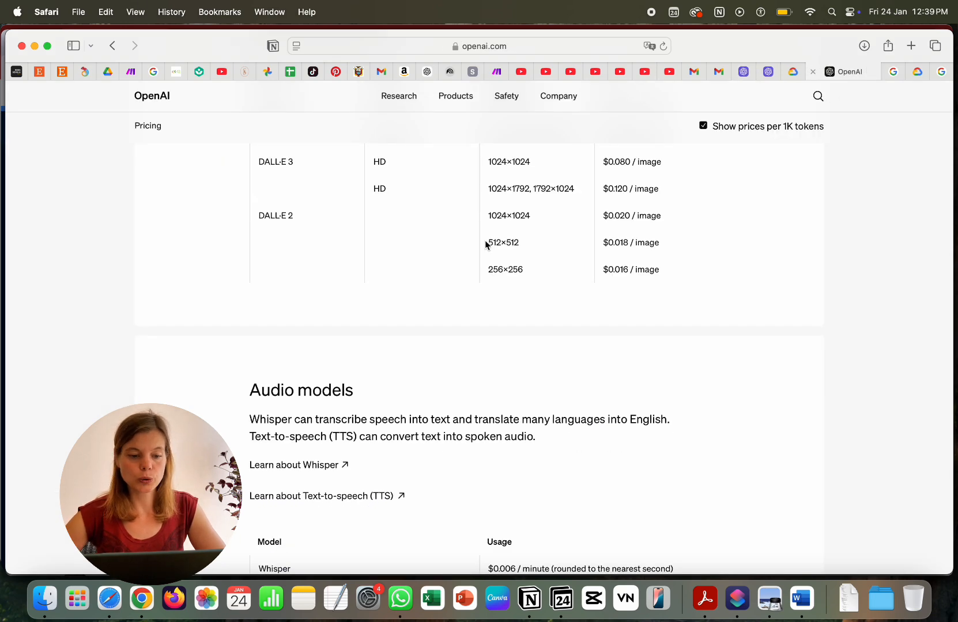
{"action": "scroll", "coordinate": [485, 245], "scroll_direction": "up", "scroll_amount": 5}
{"action": "scroll", "coordinate": [486, 245], "scroll_direction": "down", "scroll_amount": 10}
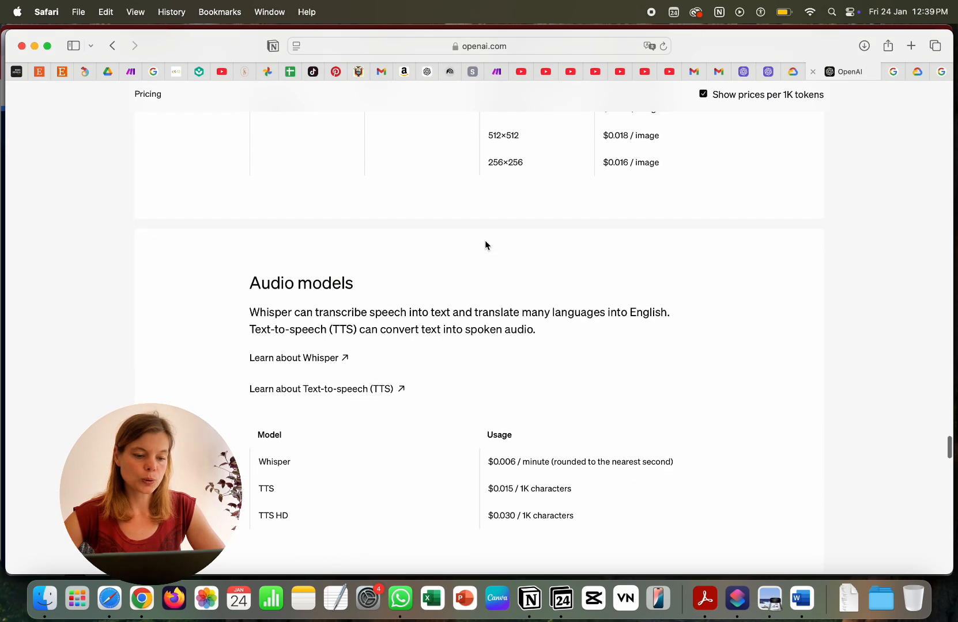
{"action": "scroll", "coordinate": [486, 245], "scroll_direction": "down", "scroll_amount": 10}
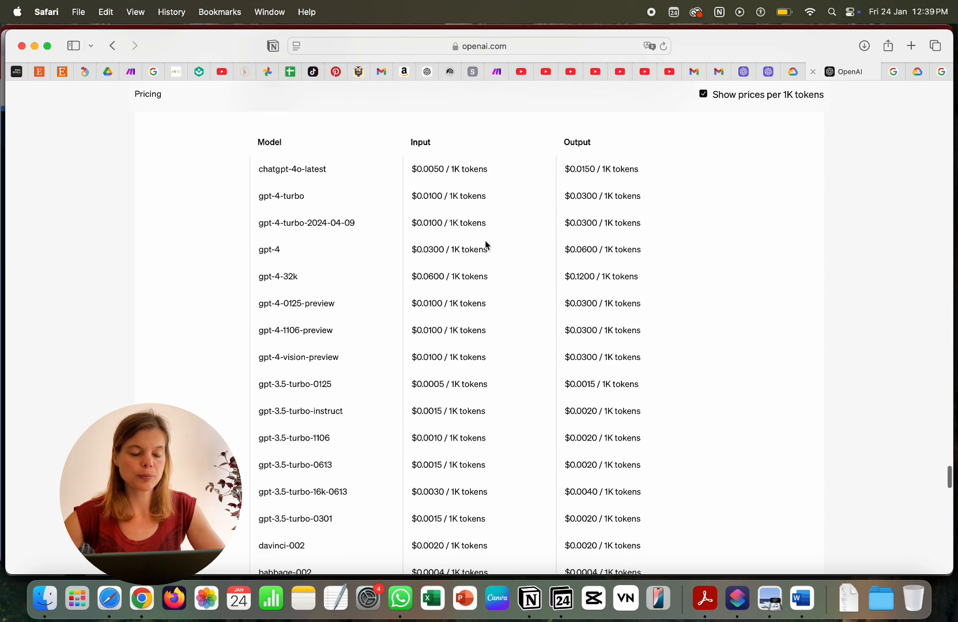
{"action": "scroll", "coordinate": [486, 245], "scroll_direction": "up", "scroll_amount": 1}
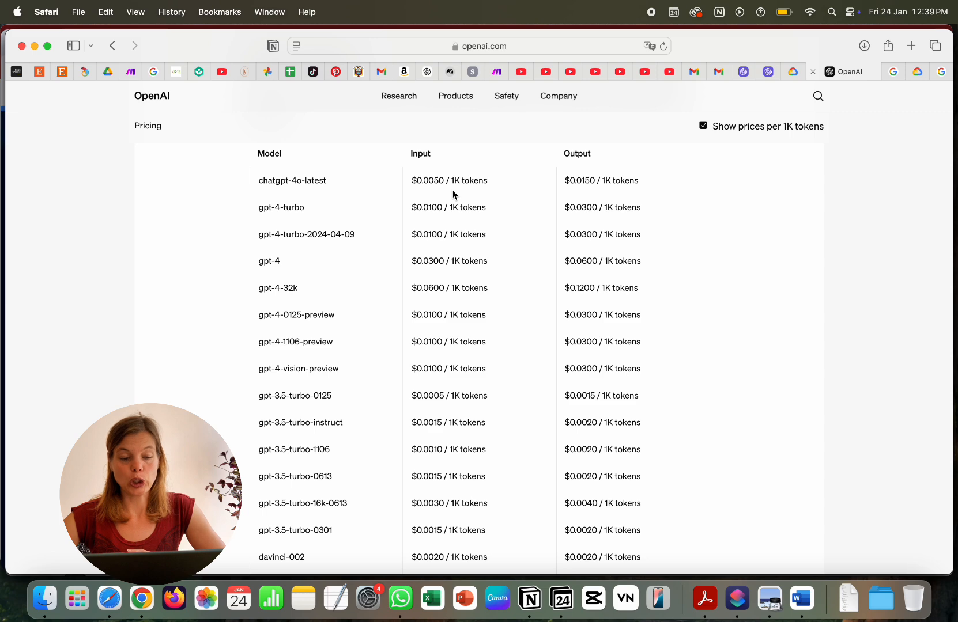
{"action": "scroll", "coordinate": [453, 194], "scroll_direction": "down", "scroll_amount": 1}
{"action": "scroll", "coordinate": [453, 192], "scroll_direction": "up", "scroll_amount": 1}
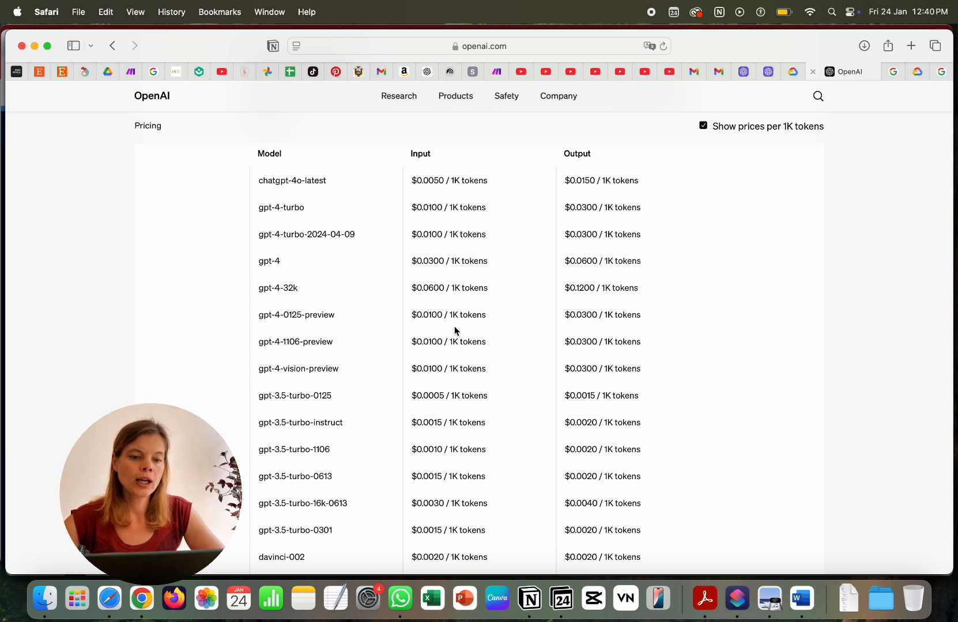
{"action": "scroll", "coordinate": [455, 331], "scroll_direction": "down", "scroll_amount": 8}
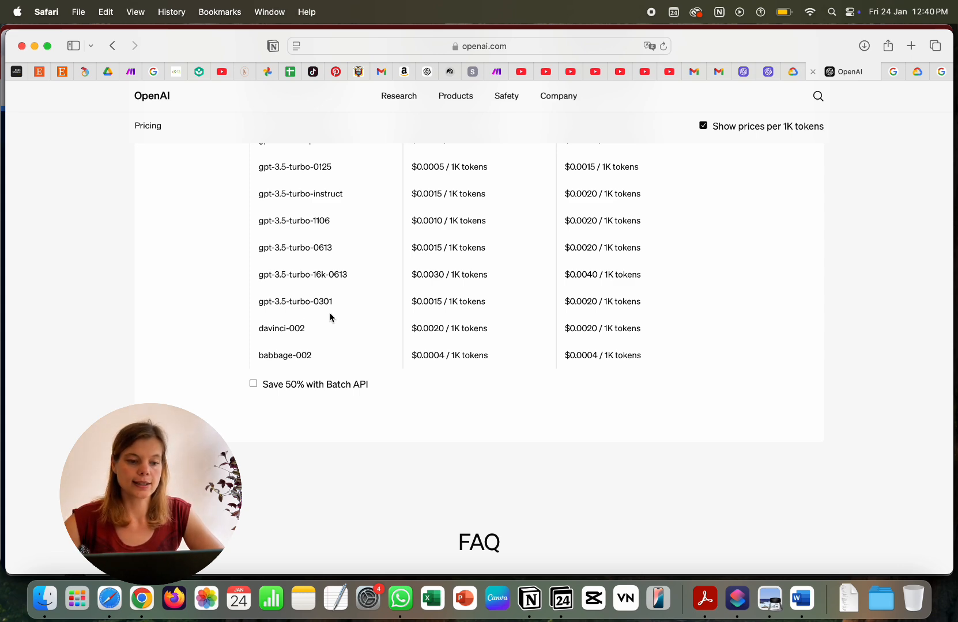
{"action": "scroll", "coordinate": [304, 319], "scroll_direction": "up", "scroll_amount": 1}
{"action": "scroll", "coordinate": [304, 319], "scroll_direction": "up", "scroll_amount": 10}
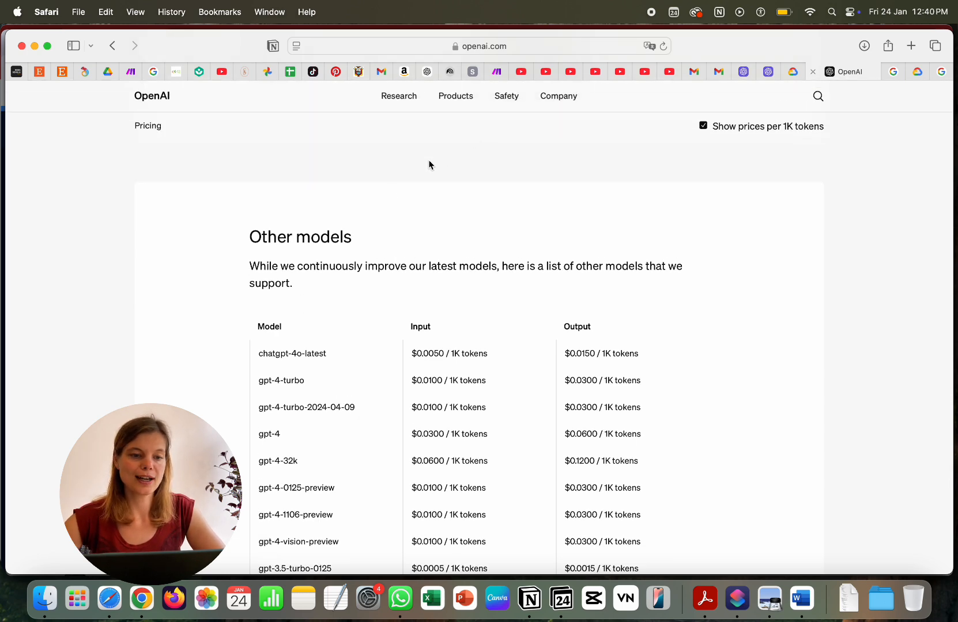
- Switch to the Make Shopping Tracker scenario and view the methods available in the OpenAI module
{"action": "left_click", "coordinate": [492, 75]}
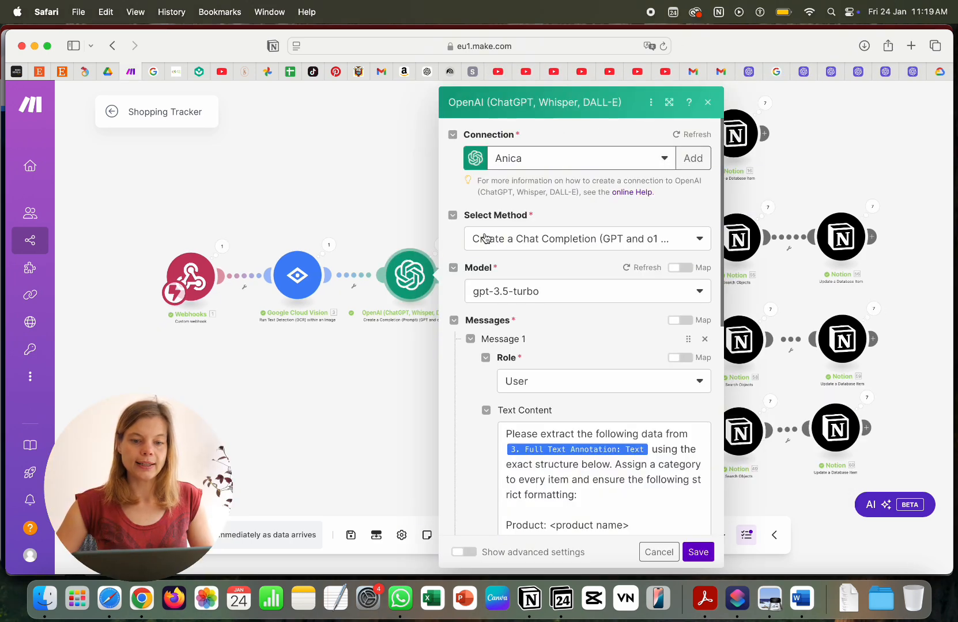
{"action": "left_click", "coordinate": [480, 239]}
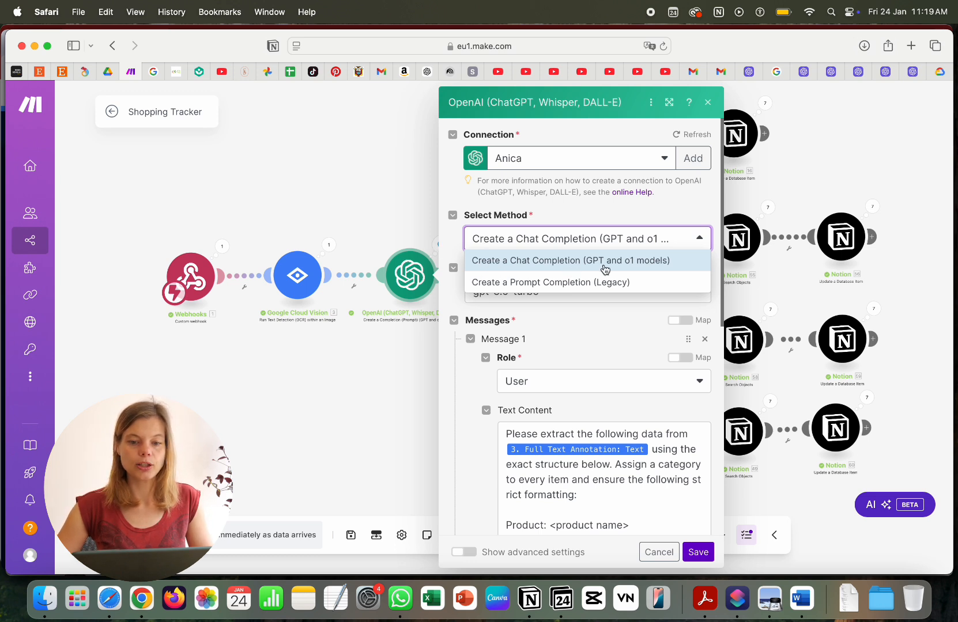
{"action": "left_click", "coordinate": [583, 215]}
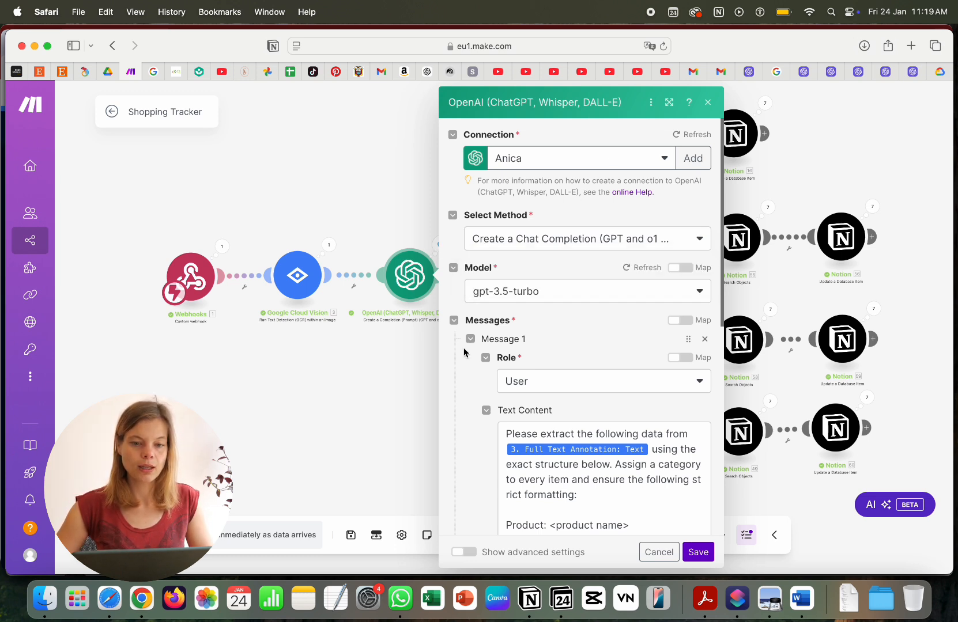
- Look through the models offered for the OpenAI module, from o1 to GPT-4, and close the list without choosing another
{"action": "left_click", "coordinate": [570, 289]}
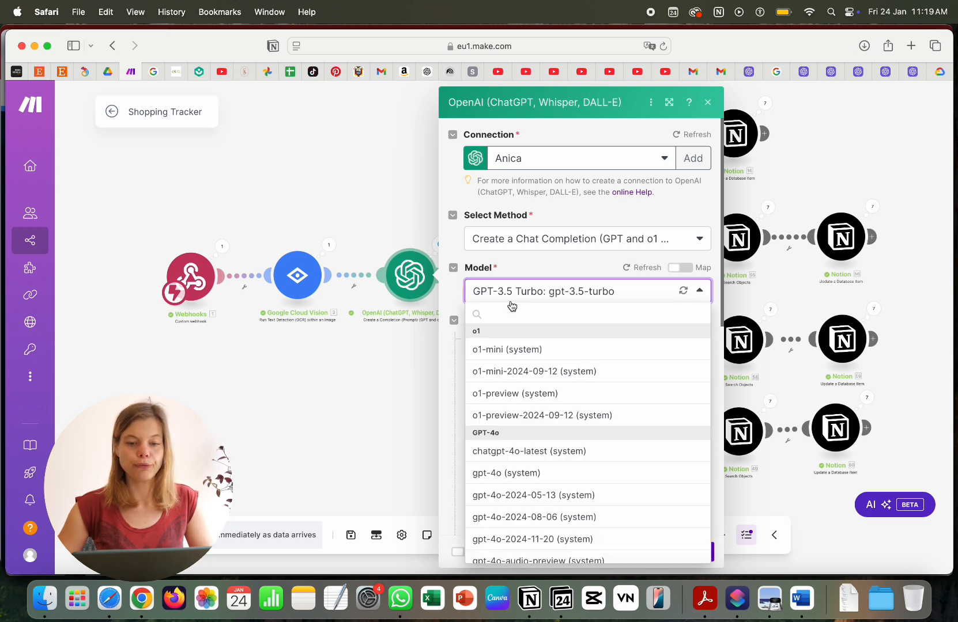
{"action": "scroll", "coordinate": [529, 419], "scroll_direction": "down", "scroll_amount": 1}
{"action": "scroll", "coordinate": [529, 419], "scroll_direction": "up", "scroll_amount": 1}
{"action": "scroll", "coordinate": [529, 419], "scroll_direction": "down", "scroll_amount": 2}
{"action": "scroll", "coordinate": [529, 419], "scroll_direction": "down", "scroll_amount": 3}
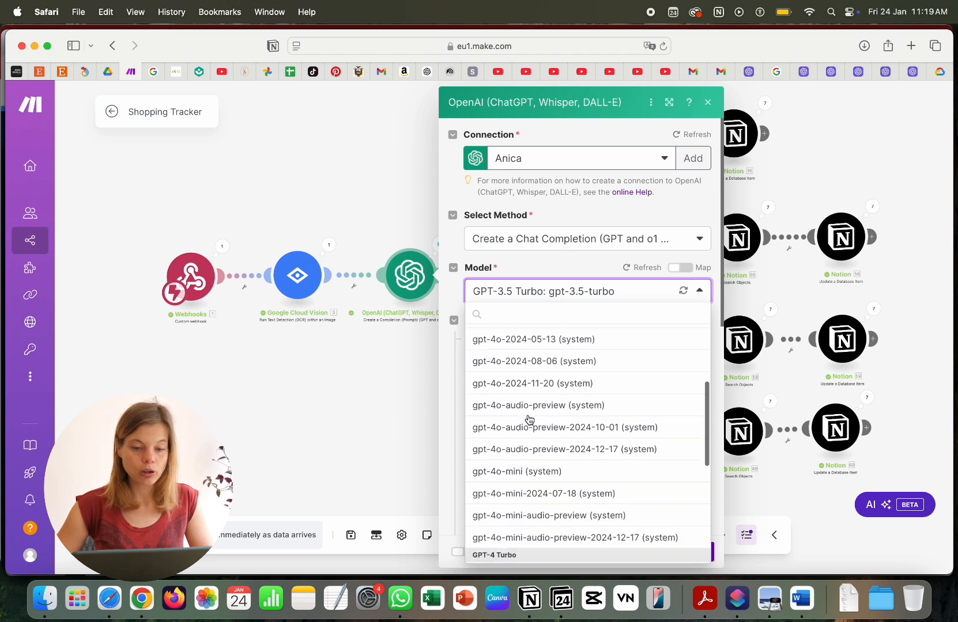
{"action": "scroll", "coordinate": [529, 419], "scroll_direction": "up", "scroll_amount": 1}
{"action": "scroll", "coordinate": [529, 419], "scroll_direction": "down", "scroll_amount": 4}
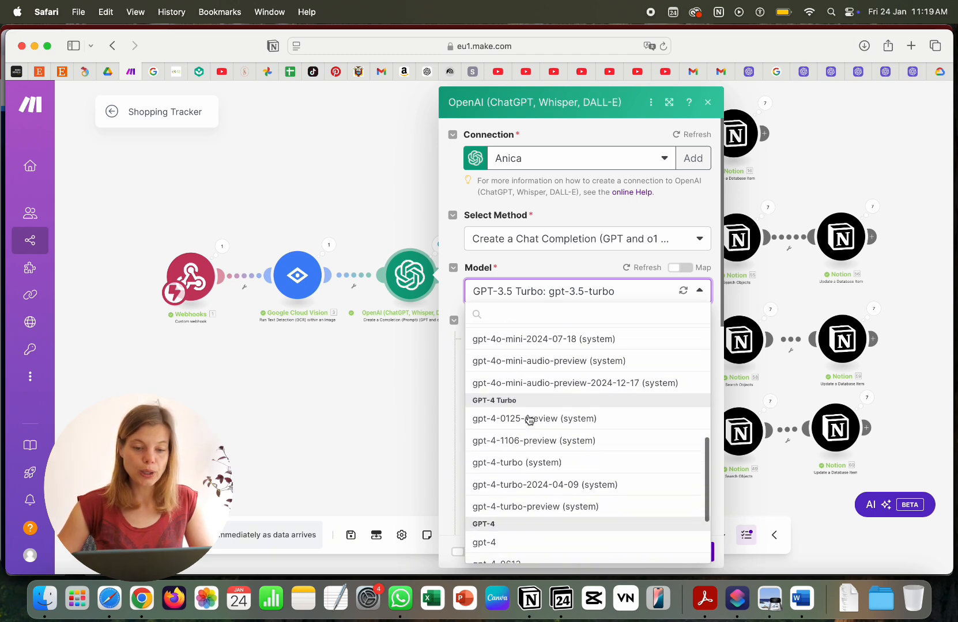
{"action": "scroll", "coordinate": [527, 409], "scroll_direction": "up", "scroll_amount": 4}
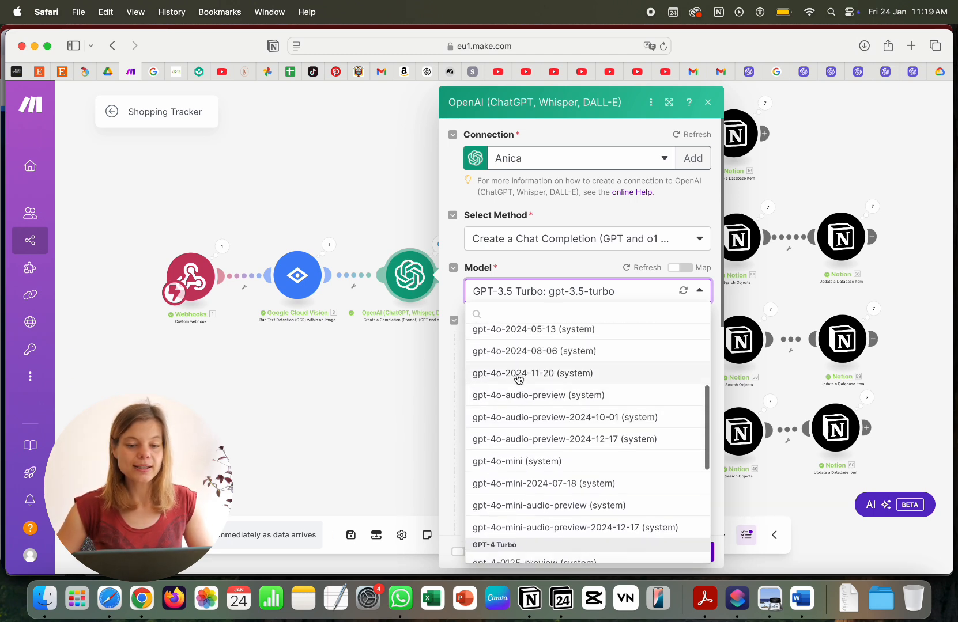
{"action": "scroll", "coordinate": [519, 379], "scroll_direction": "down", "scroll_amount": 2}
{"action": "scroll", "coordinate": [519, 379], "scroll_direction": "up", "scroll_amount": 1}
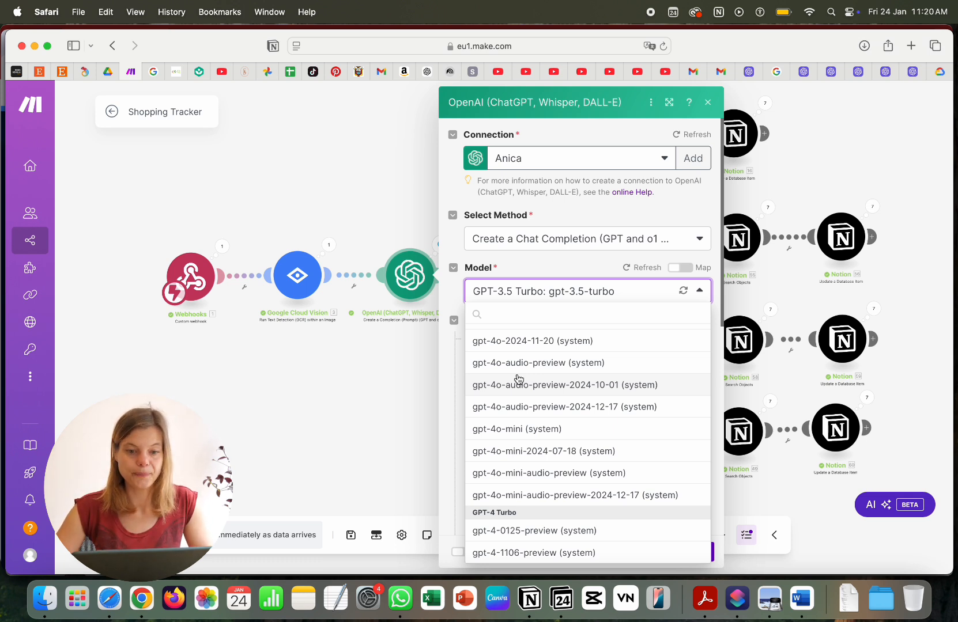
{"action": "left_click", "coordinate": [518, 263]}
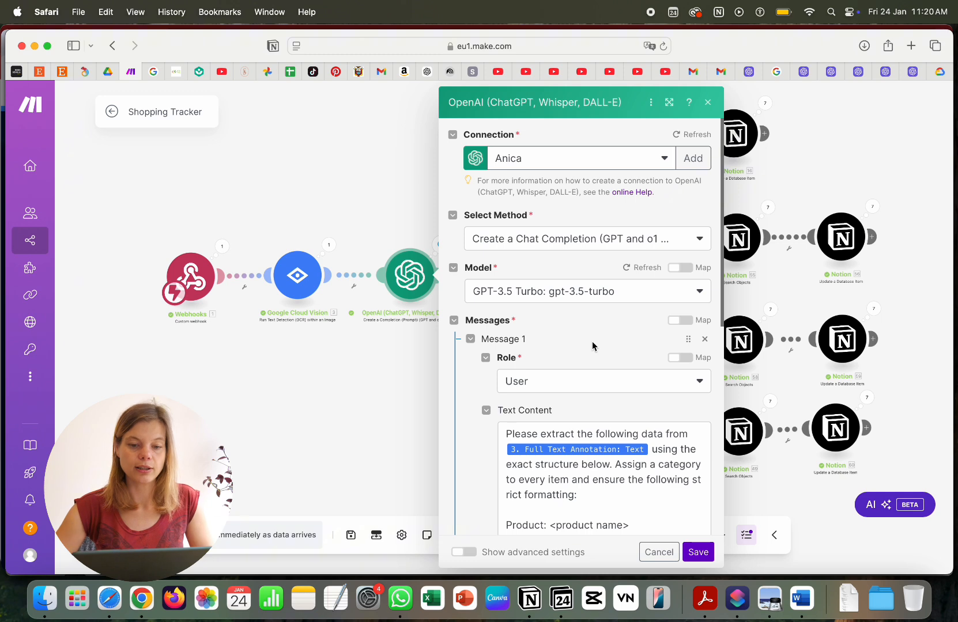
- View the role options for Message 1 in the OpenAI module and close them without choosing another
{"action": "scroll", "coordinate": [592, 342], "scroll_direction": "down", "scroll_amount": 5}
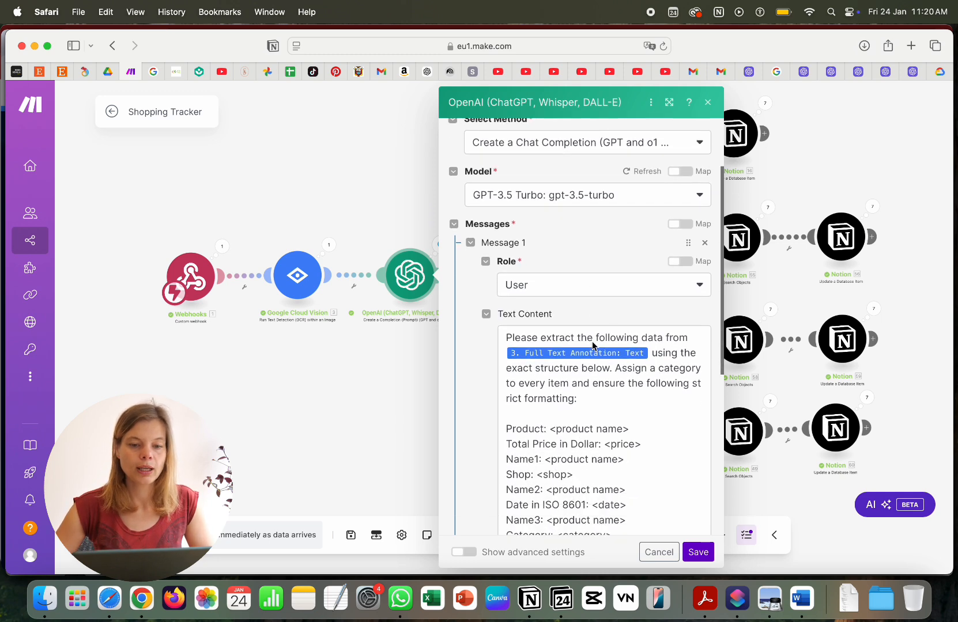
{"action": "scroll", "coordinate": [592, 342], "scroll_direction": "up", "scroll_amount": 4}
{"action": "scroll", "coordinate": [553, 291], "scroll_direction": "down", "scroll_amount": 3}
{"action": "left_click", "coordinate": [539, 284]}
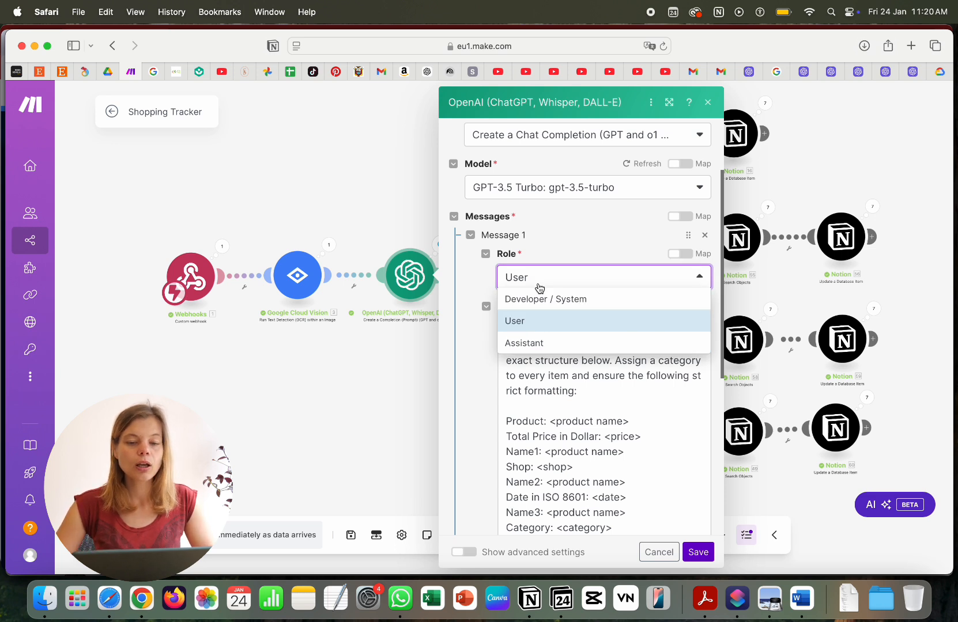
{"action": "left_click", "coordinate": [549, 241]}
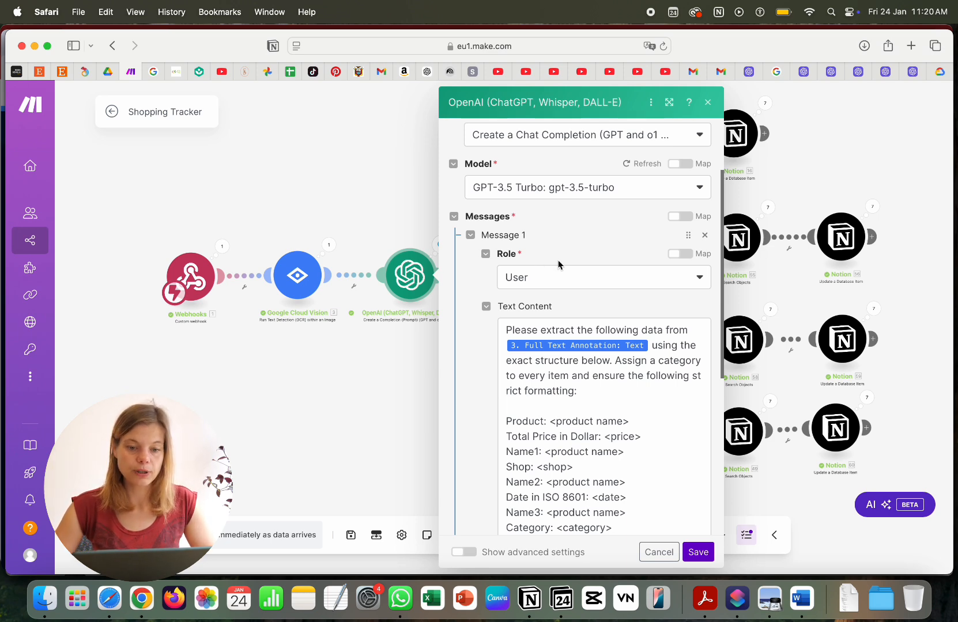
- Read Message 1's extraction prompt, including its product, price, shop, date and category structure and its formatting rules
{"action": "scroll", "coordinate": [478, 340], "scroll_direction": "down", "scroll_amount": 3}
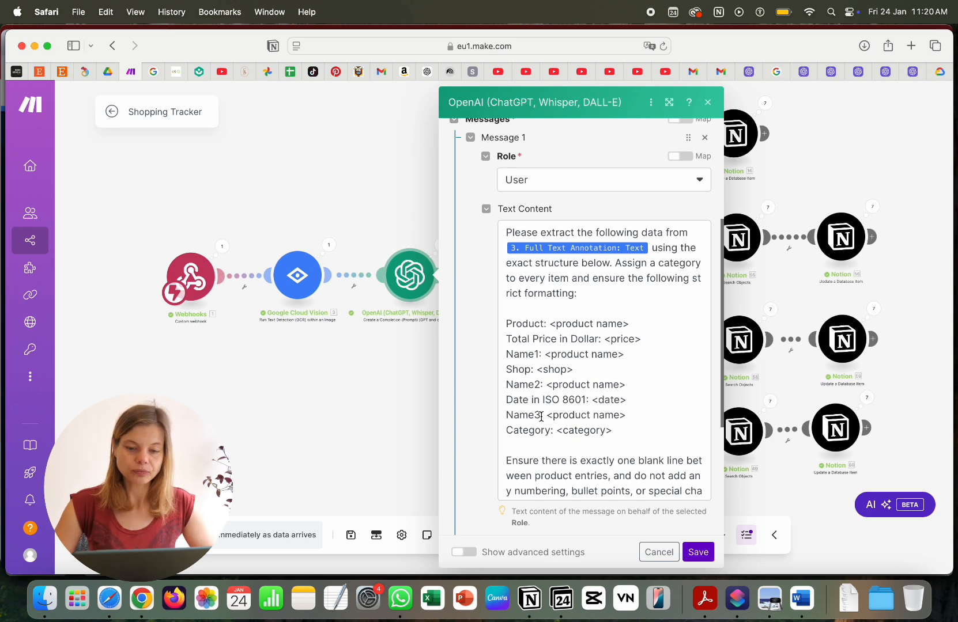
{"action": "scroll", "coordinate": [540, 416], "scroll_direction": "down", "scroll_amount": 4}
{"action": "scroll", "coordinate": [540, 416], "scroll_direction": "up", "scroll_amount": 4}
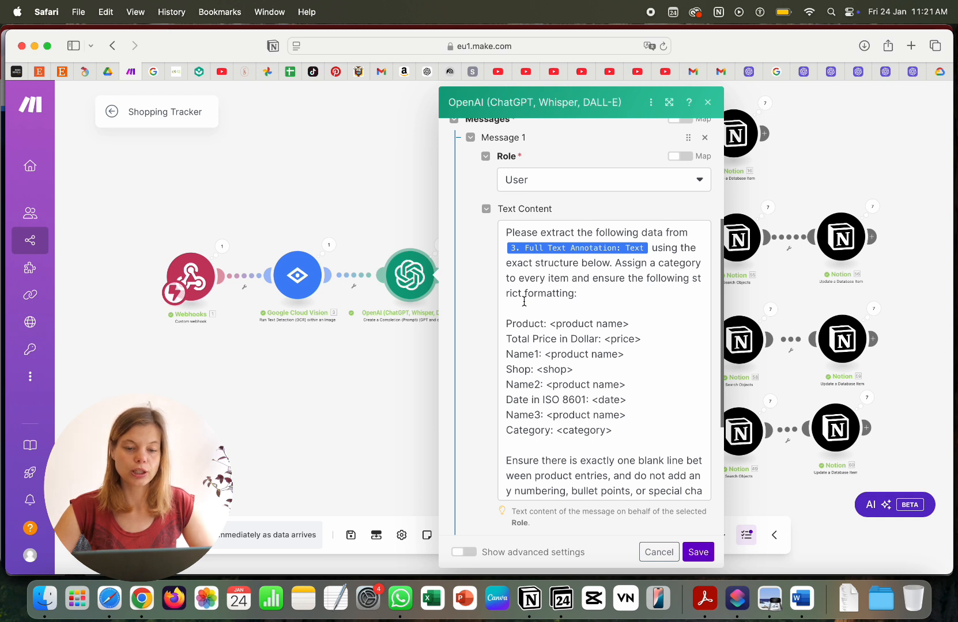
{"action": "scroll", "coordinate": [619, 309], "scroll_direction": "down", "scroll_amount": 4}
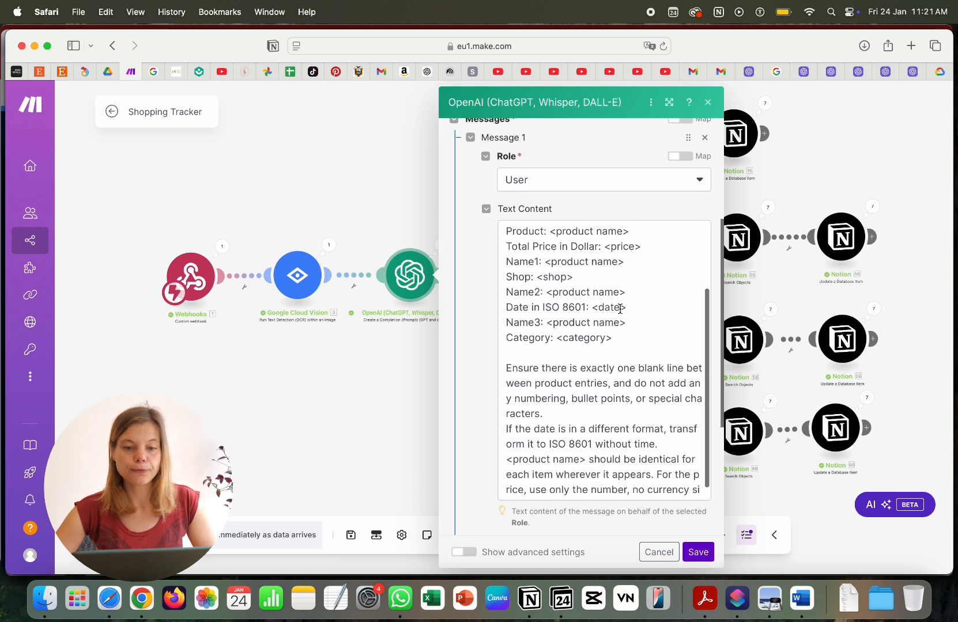
{"action": "scroll", "coordinate": [620, 309], "scroll_direction": "up", "scroll_amount": 1}
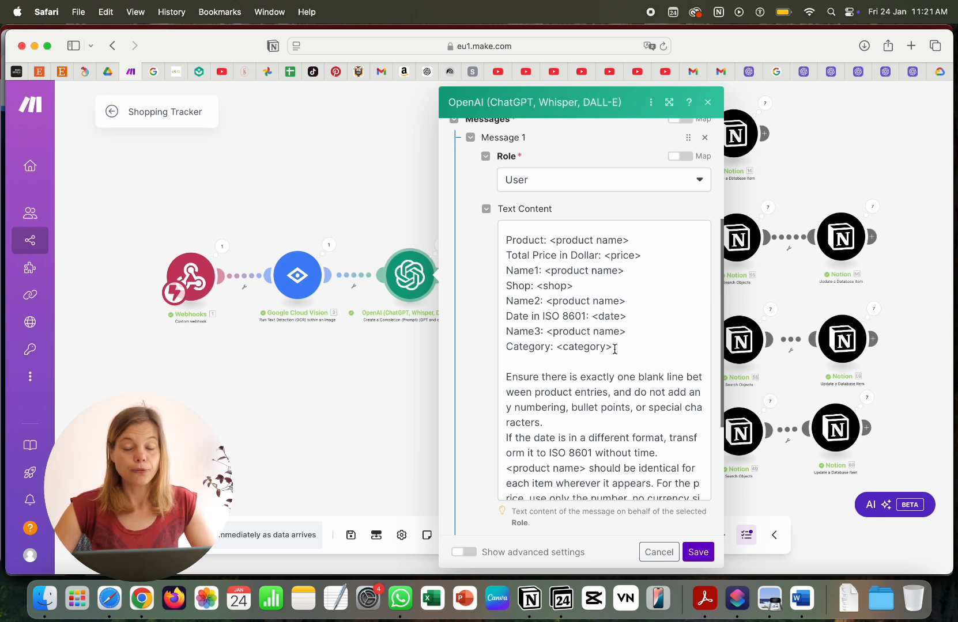
{"action": "scroll", "coordinate": [614, 349], "scroll_direction": "down", "scroll_amount": 2}
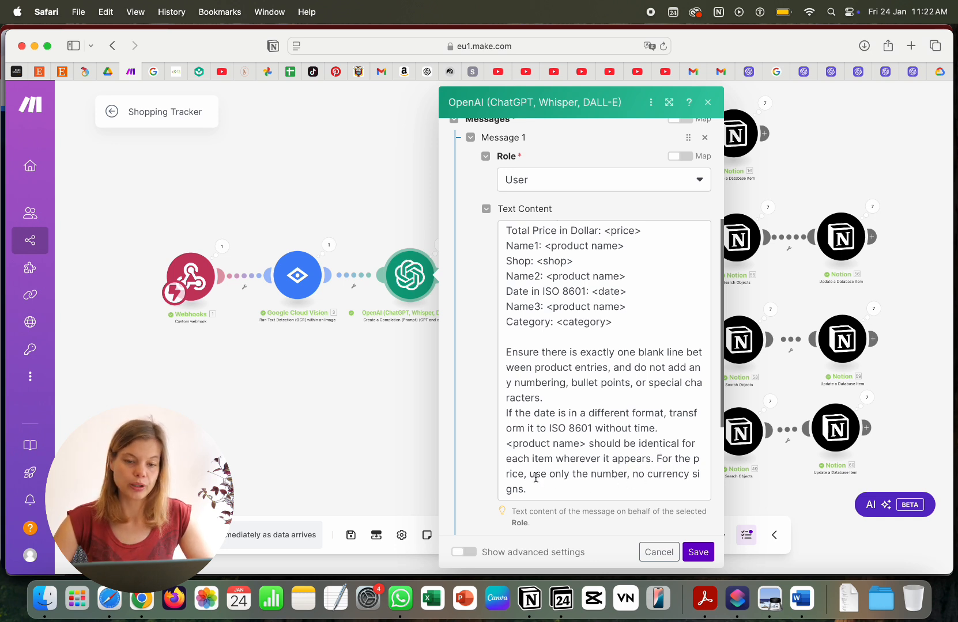
{"action": "scroll", "coordinate": [617, 376], "scroll_direction": "up", "scroll_amount": 3}
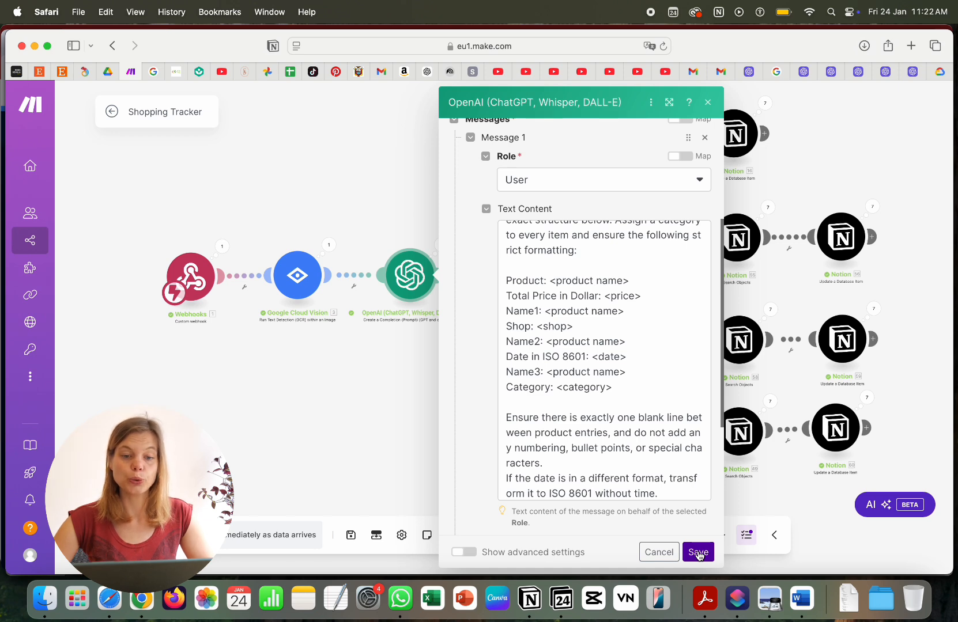
- Check the end of the prompt and the Max Completion Tokens setting, and save the OpenAI module
{"action": "left_click", "coordinate": [637, 487]}
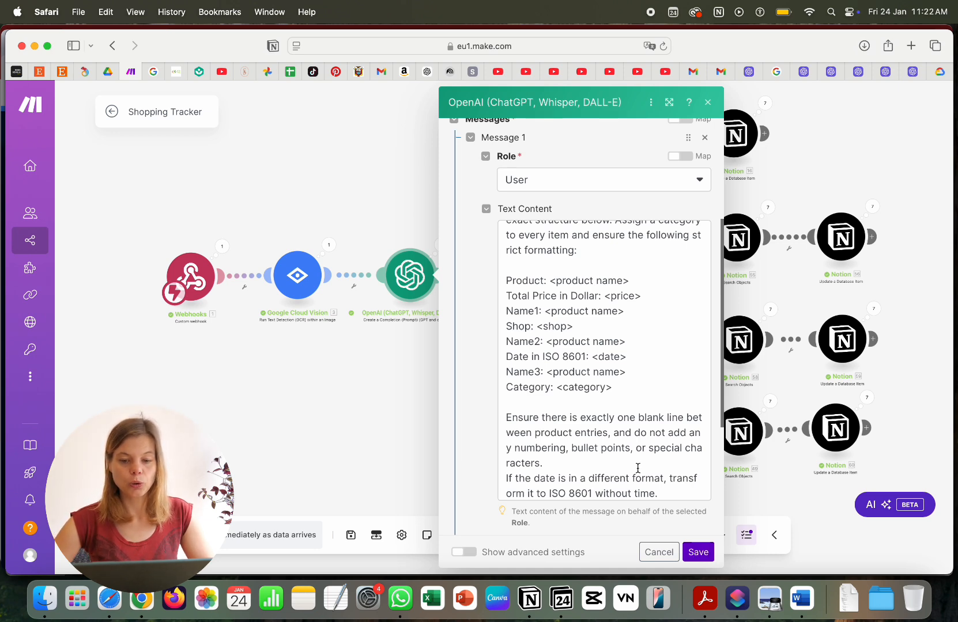
{"action": "type", "text": "<product name> should be identical for each item wherever it appears. For the price, use only the number, no currency signs."}
{"action": "scroll", "coordinate": [656, 525], "scroll_direction": "down", "scroll_amount": 5}
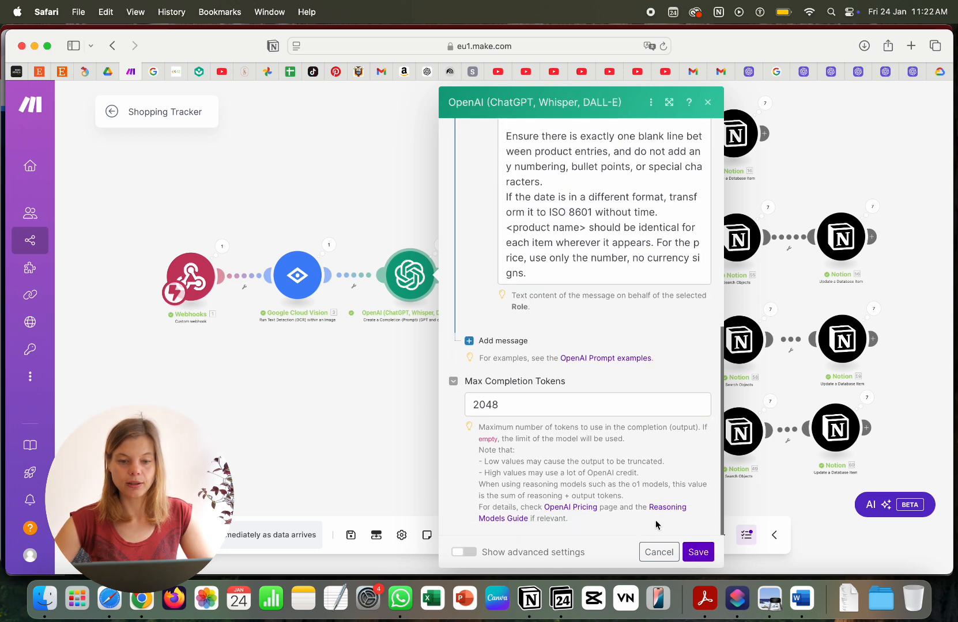
{"action": "left_click", "coordinate": [698, 552]}
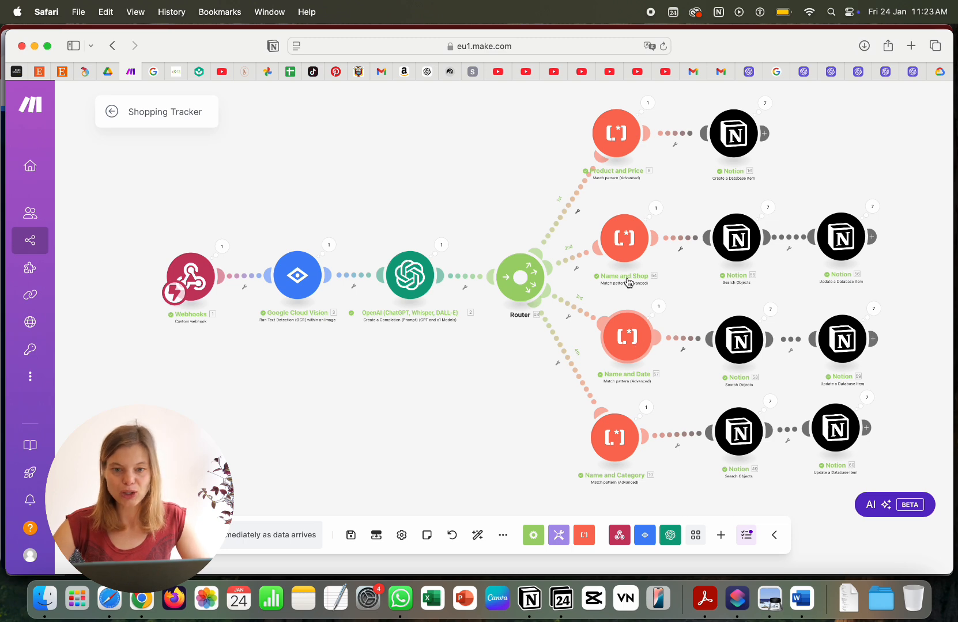
- Inspect the Product and Price text parser's output bundles, highlighting the first bundle's value and name, and close the results
{"action": "left_click", "coordinate": [648, 104]}
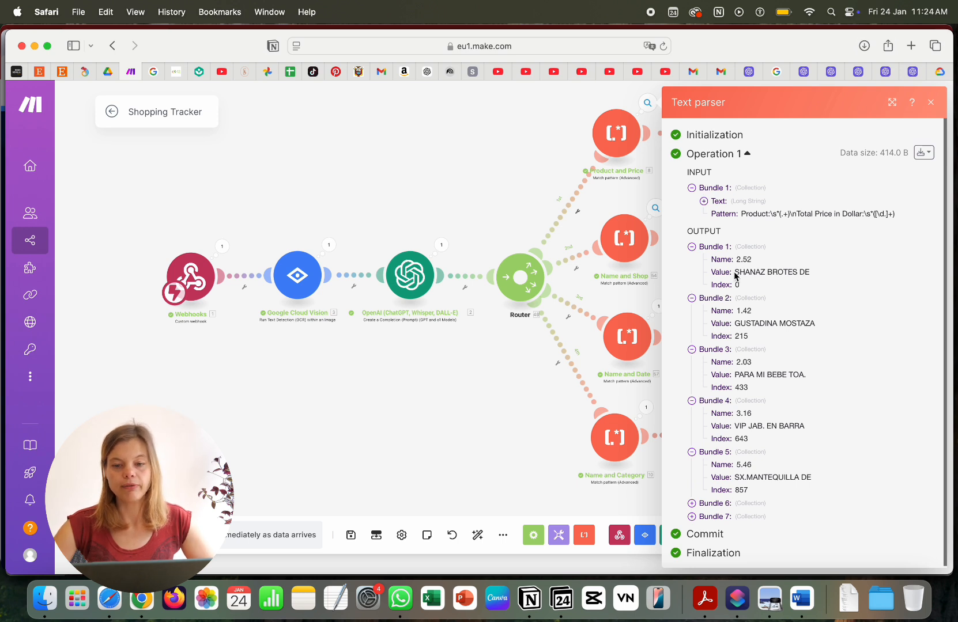
{"action": "left_click_drag", "start_coordinate": [735, 275], "coordinate": [814, 272]}
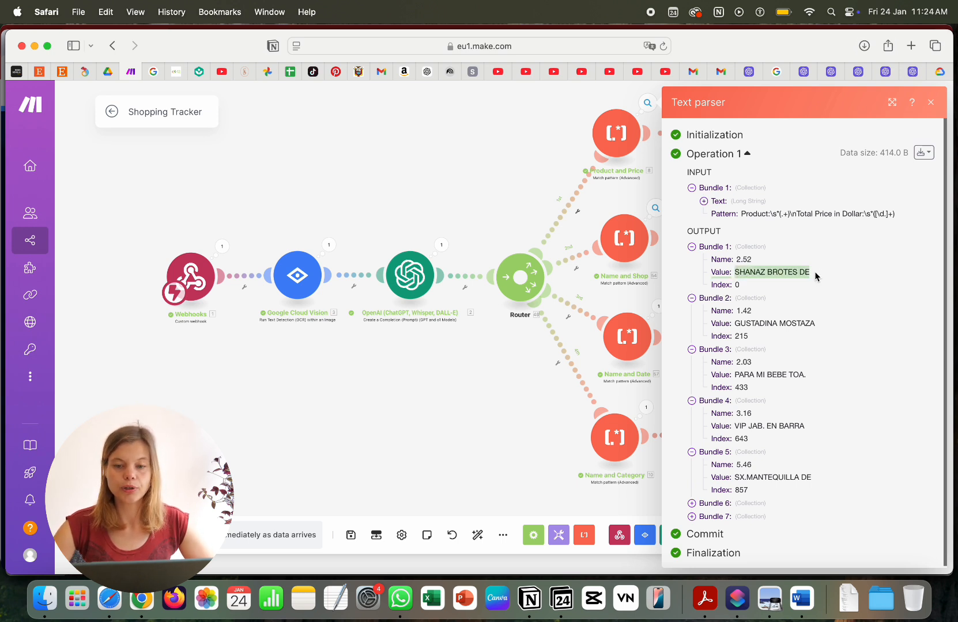
{"action": "left_click_drag", "start_coordinate": [737, 259], "coordinate": [759, 258]}
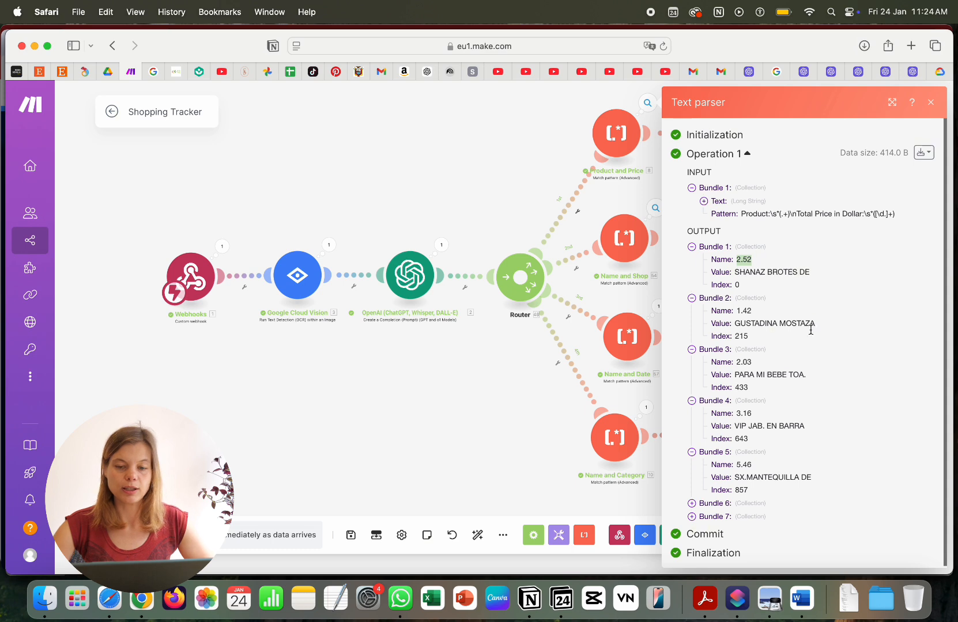
{"action": "left_click", "coordinate": [517, 145]}
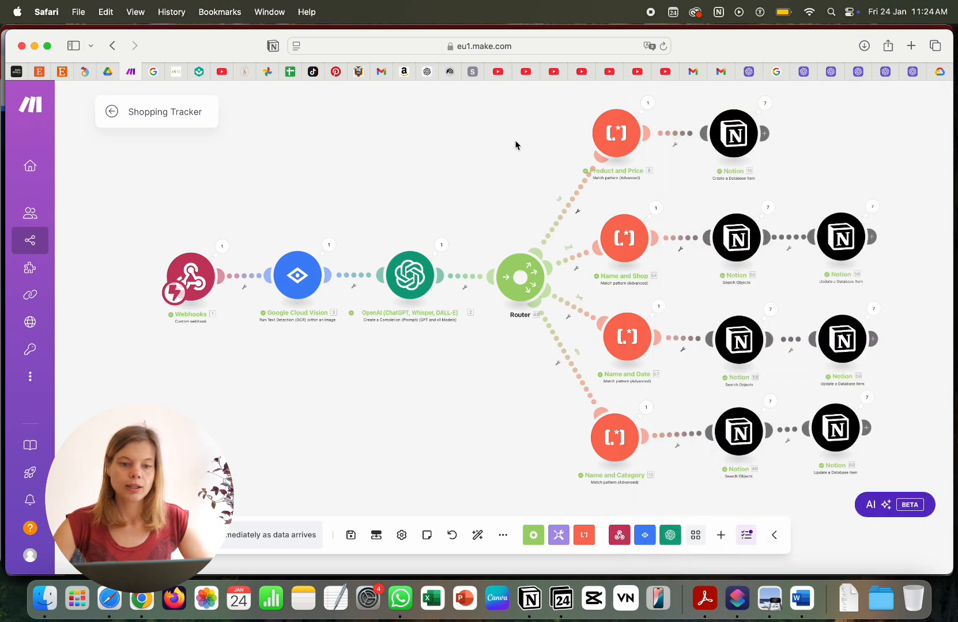
- Open the OpenAI module's run output and expand its Result text to examine the extracted product entries
{"action": "left_click", "coordinate": [441, 247]}
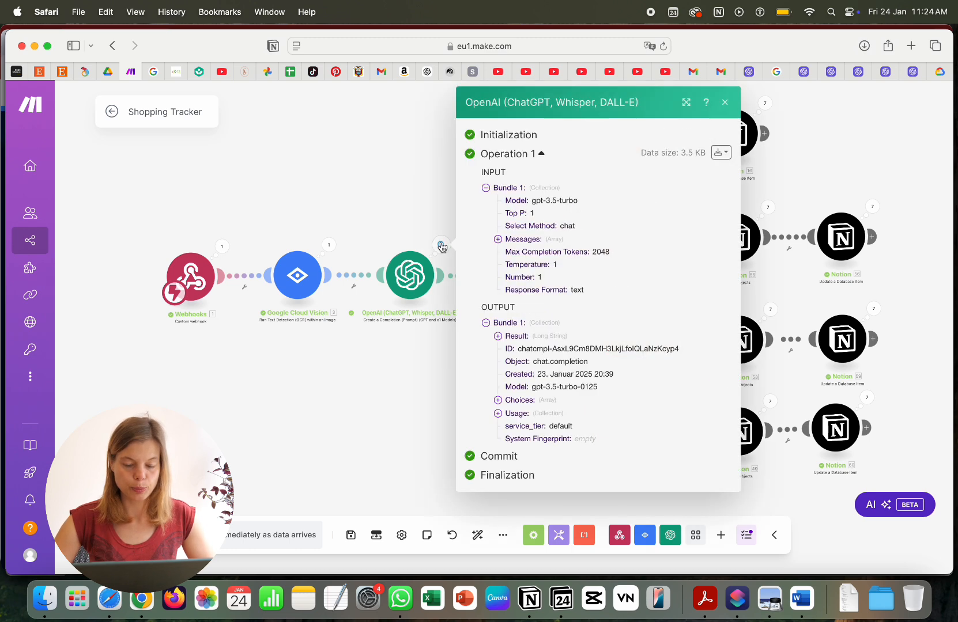
{"action": "left_click", "coordinate": [497, 332]}
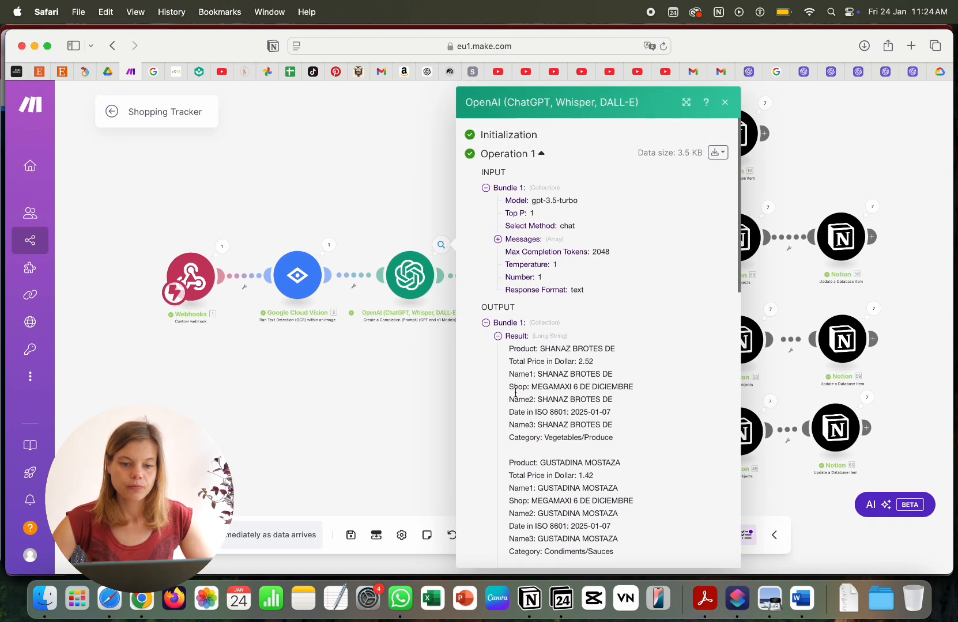
{"action": "scroll", "coordinate": [517, 396], "scroll_direction": "down", "scroll_amount": 3}
{"action": "scroll", "coordinate": [514, 393], "scroll_direction": "up", "scroll_amount": 2}
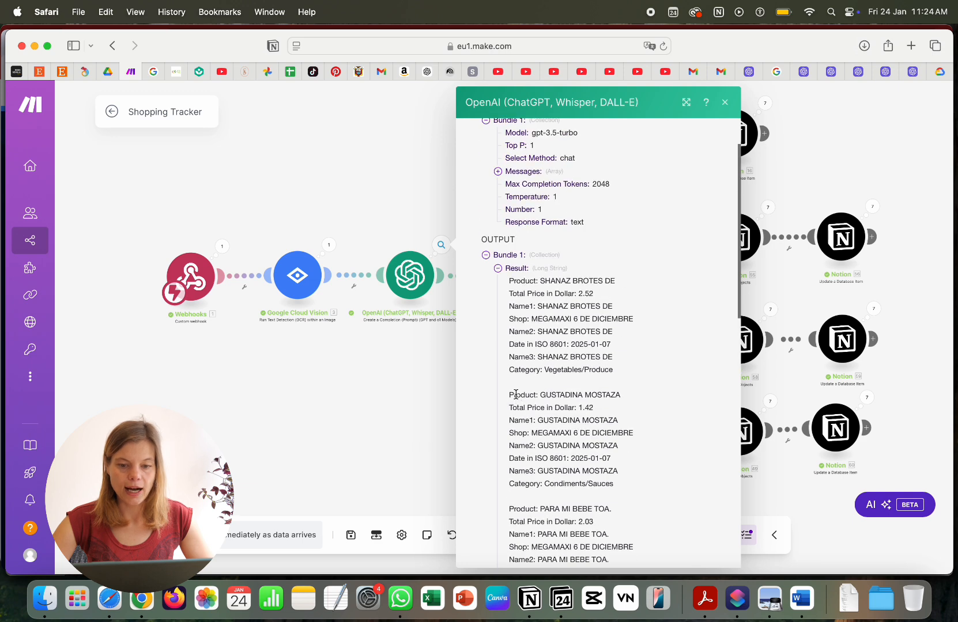
- Review the remaining product entries in the OpenAI module's Result text and return to the first entry
{"action": "scroll", "coordinate": [601, 340], "scroll_direction": "down", "scroll_amount": 2}
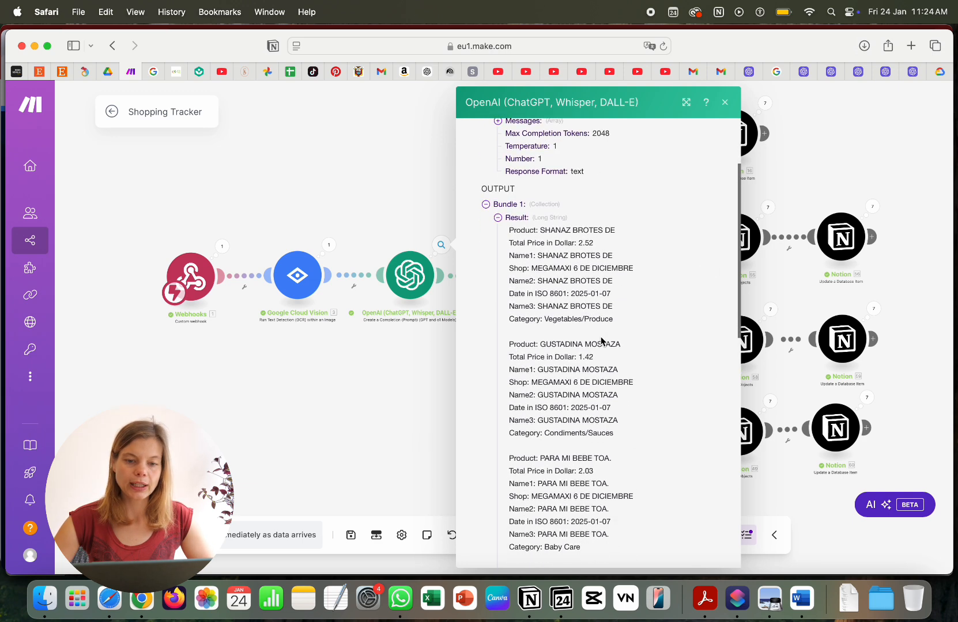
{"action": "scroll", "coordinate": [564, 369], "scroll_direction": "down", "scroll_amount": 13}
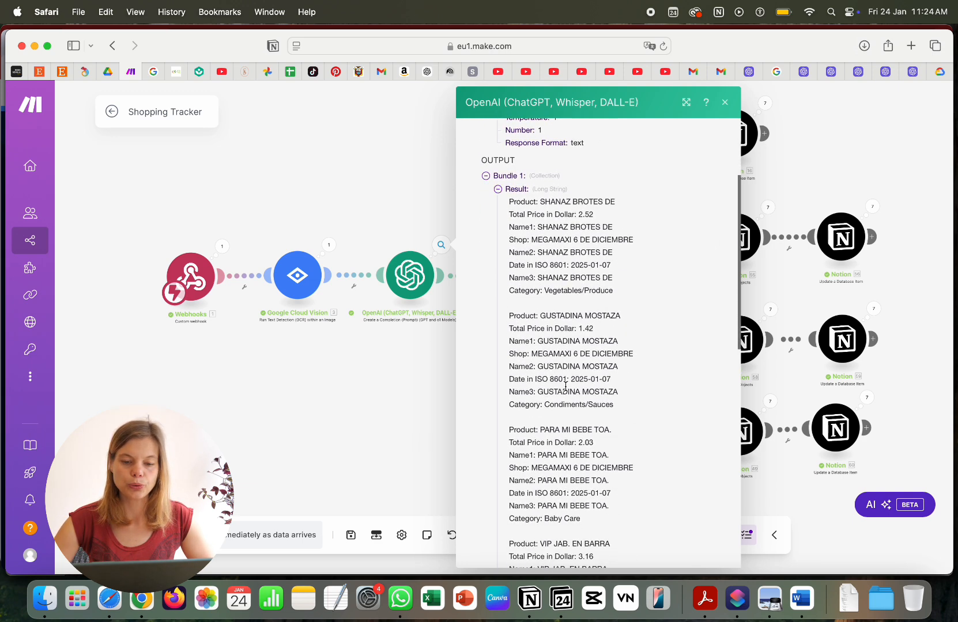
{"action": "scroll", "coordinate": [566, 386], "scroll_direction": "down", "scroll_amount": 8}
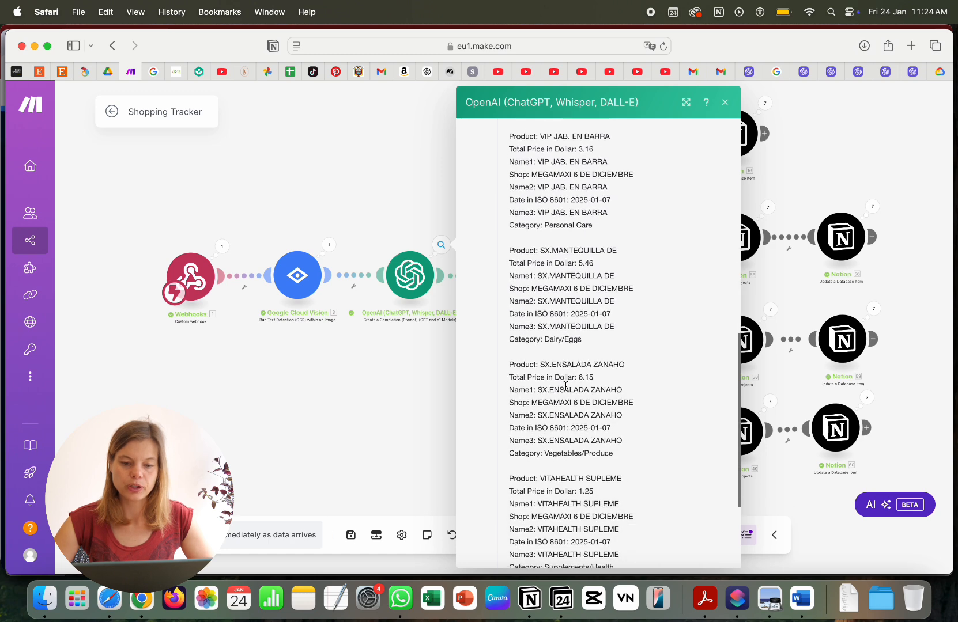
{"action": "scroll", "coordinate": [565, 386], "scroll_direction": "up", "scroll_amount": 20}
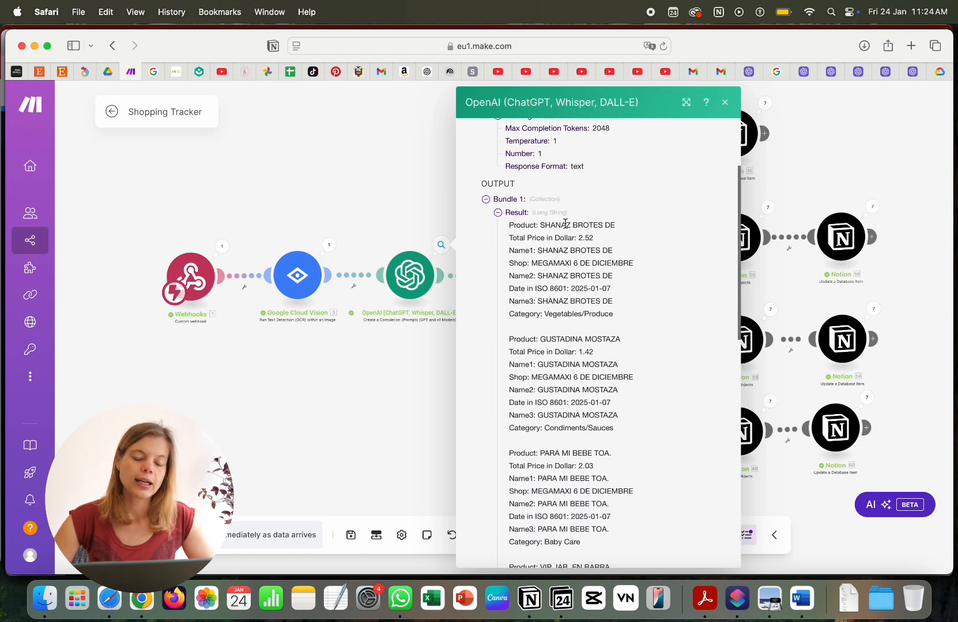
- Highlight the first entry's product, price and repeated Name1, Name2 and Name3 lines, and close the OpenAI run output
{"action": "left_click_drag", "start_coordinate": [513, 225], "coordinate": [614, 224]}
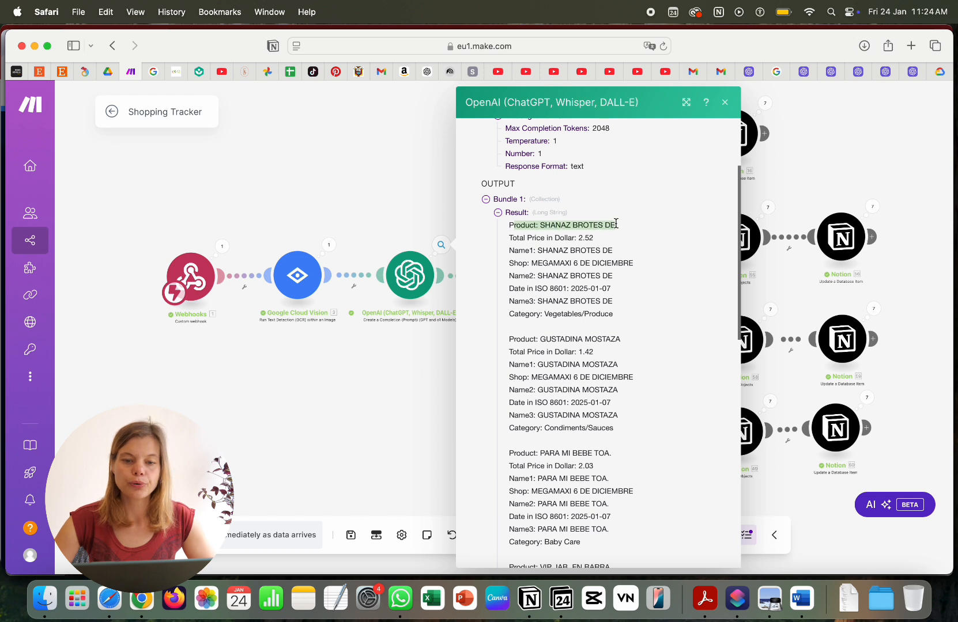
{"action": "left_click_drag", "start_coordinate": [560, 237], "coordinate": [610, 236]}
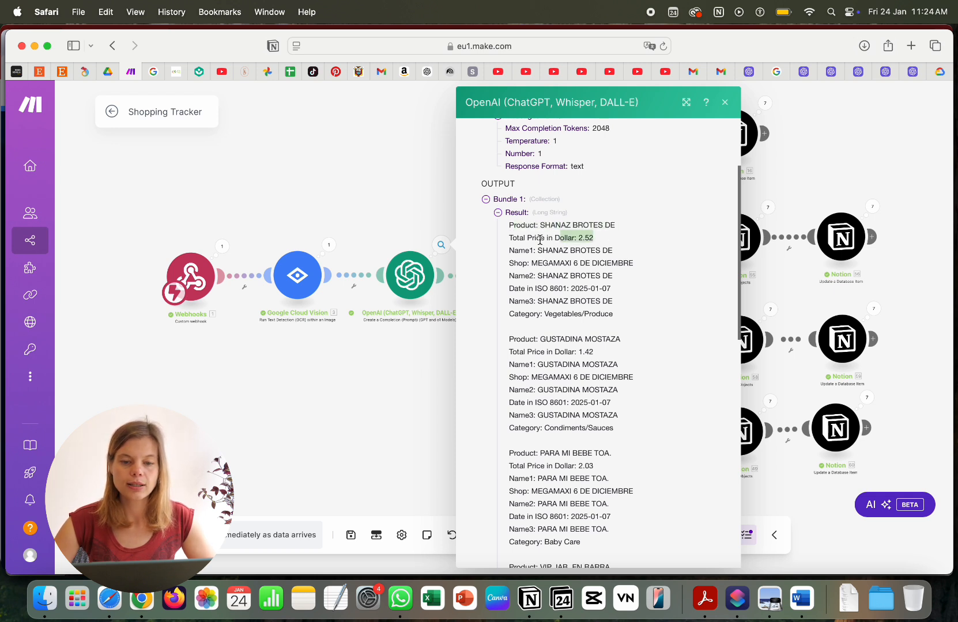
{"action": "left_click_drag", "start_coordinate": [510, 250], "coordinate": [616, 250]}
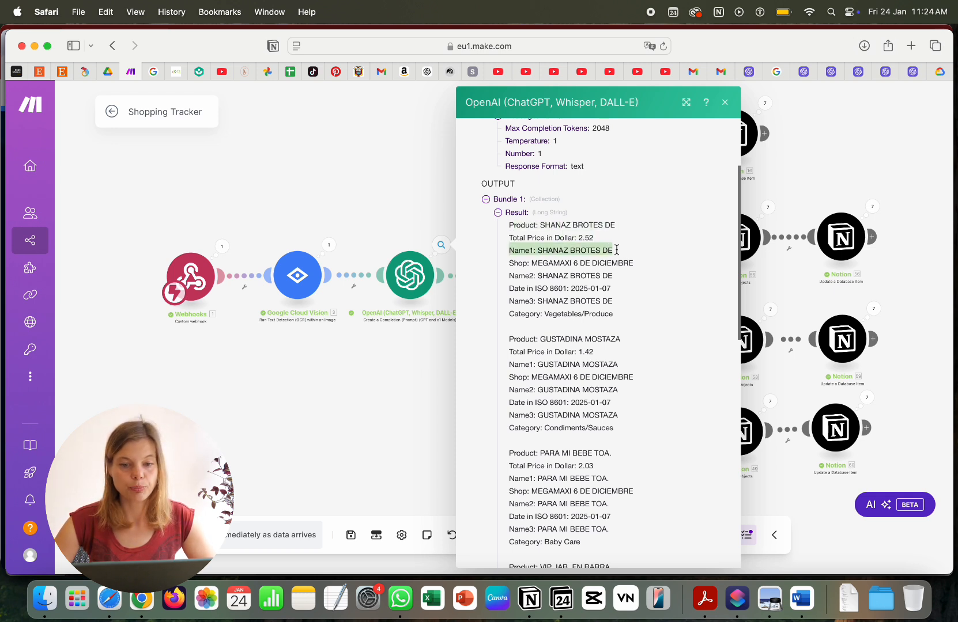
{"action": "left_click", "coordinate": [548, 260]}
{"action": "left_click_drag", "start_coordinate": [509, 276], "coordinate": [617, 274]}
{"action": "left_click", "coordinate": [555, 287]}
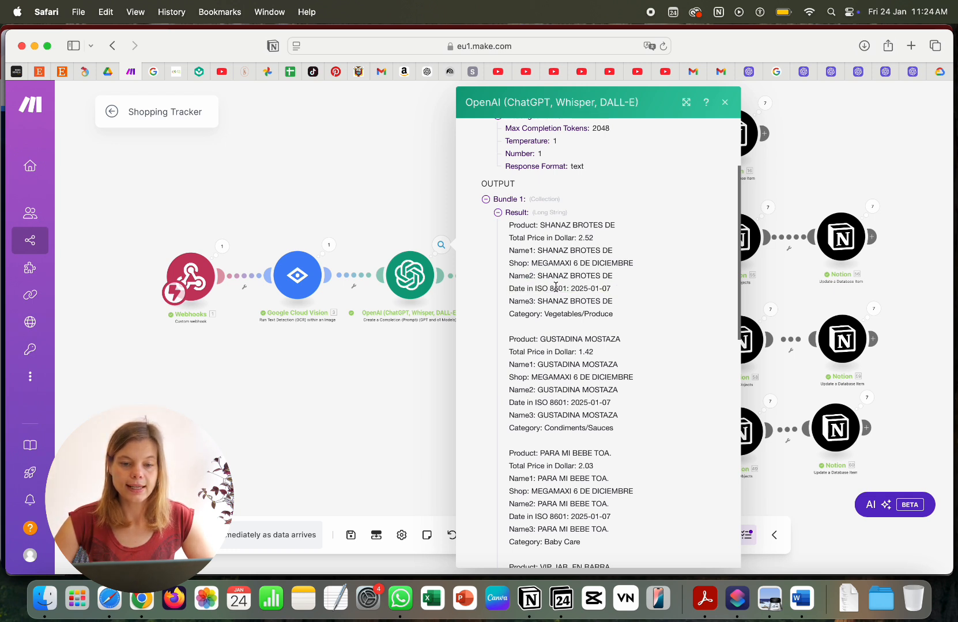
{"action": "left_click_drag", "start_coordinate": [538, 301], "coordinate": [614, 300]}
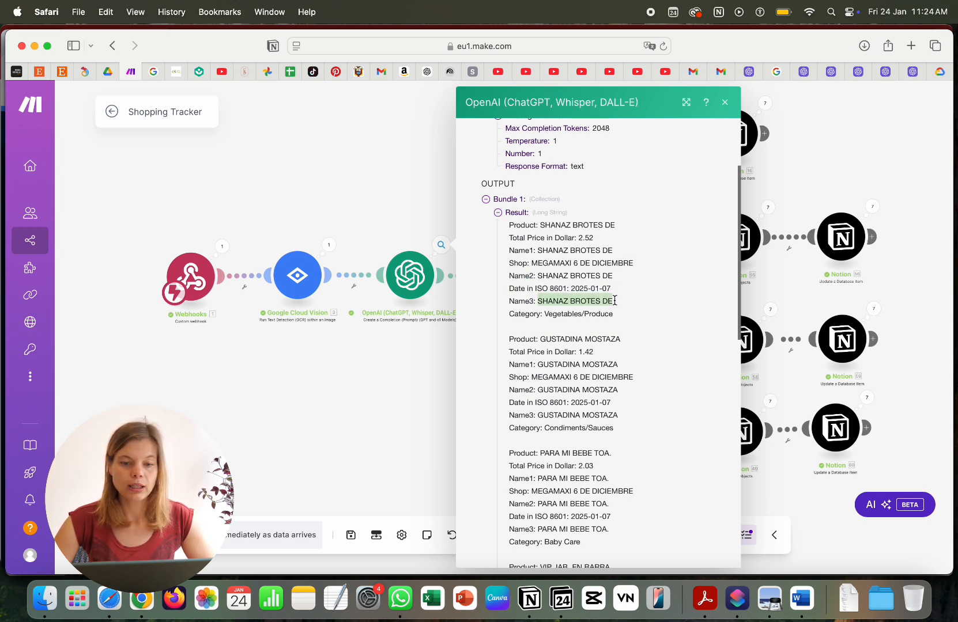
{"action": "left_click", "coordinate": [569, 318]}
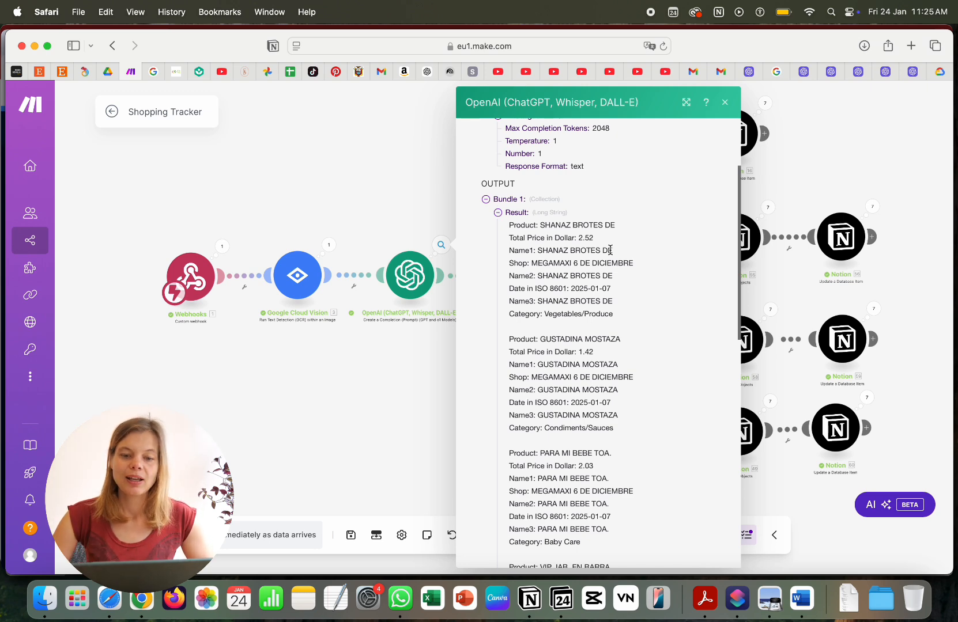
{"action": "left_click", "coordinate": [802, 150]}
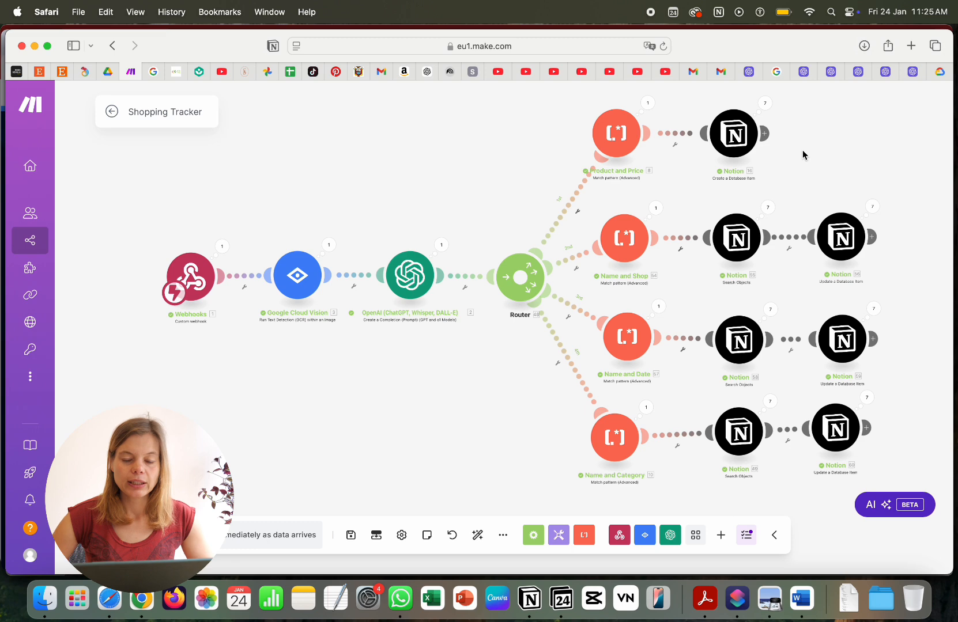
- Inspect the Product and Price text parser's run output, expanding Bundle 6 and Bundle 7, and close the results
{"action": "left_click", "coordinate": [648, 105]}
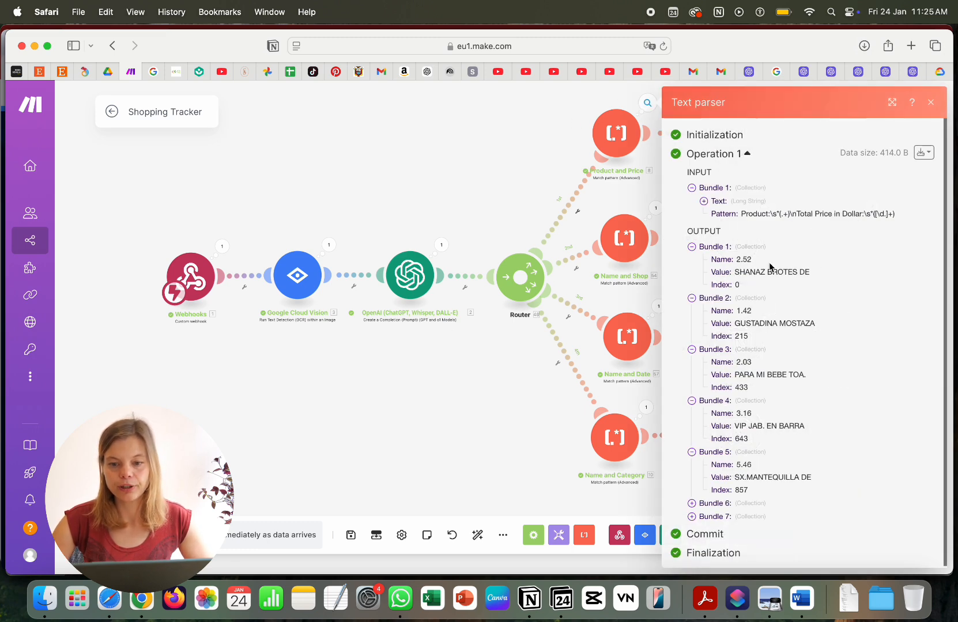
{"action": "scroll", "coordinate": [724, 403], "scroll_direction": "down", "scroll_amount": 1}
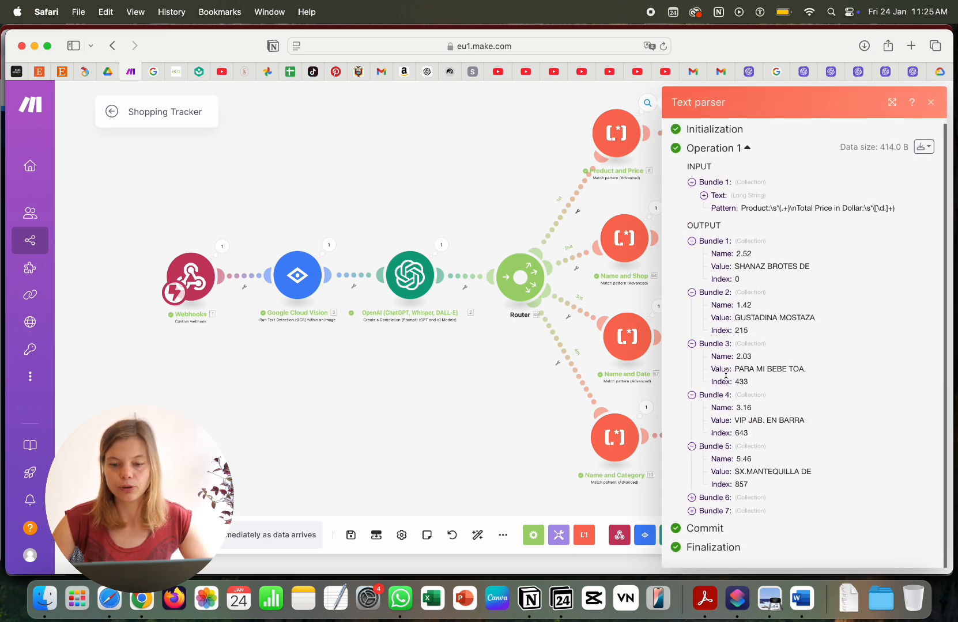
{"action": "left_click", "coordinate": [692, 502]}
{"action": "scroll", "coordinate": [694, 510], "scroll_direction": "down", "scroll_amount": 1}
{"action": "left_click", "coordinate": [692, 515]}
{"action": "scroll", "coordinate": [696, 519], "scroll_direction": "up", "scroll_amount": 3}
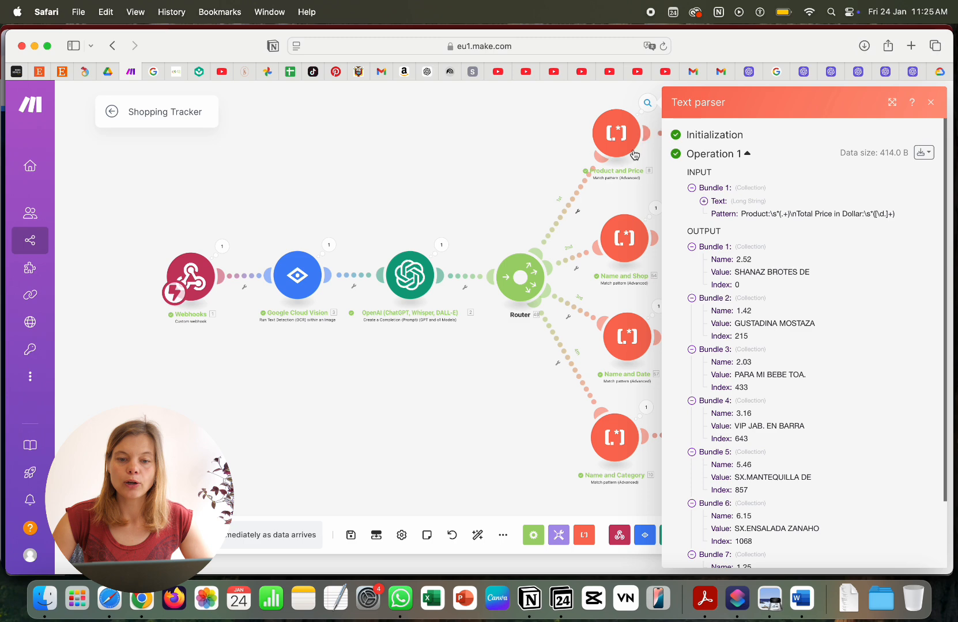
{"action": "left_click", "coordinate": [574, 139]}
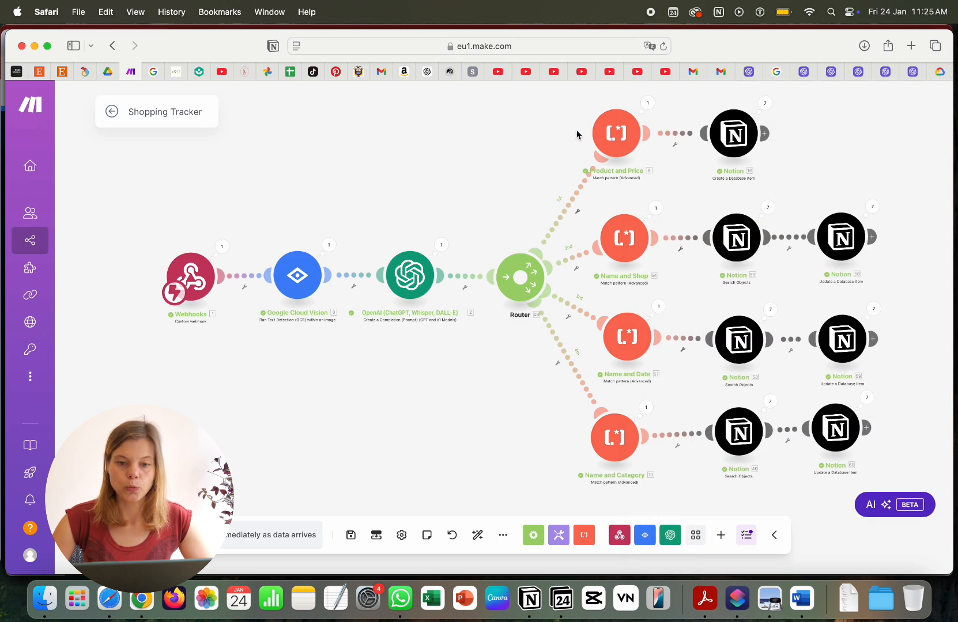
- Check the Product and Price text parser's matching options, pattern and mapped Text source, and save the module
{"action": "left_click", "coordinate": [616, 134]}
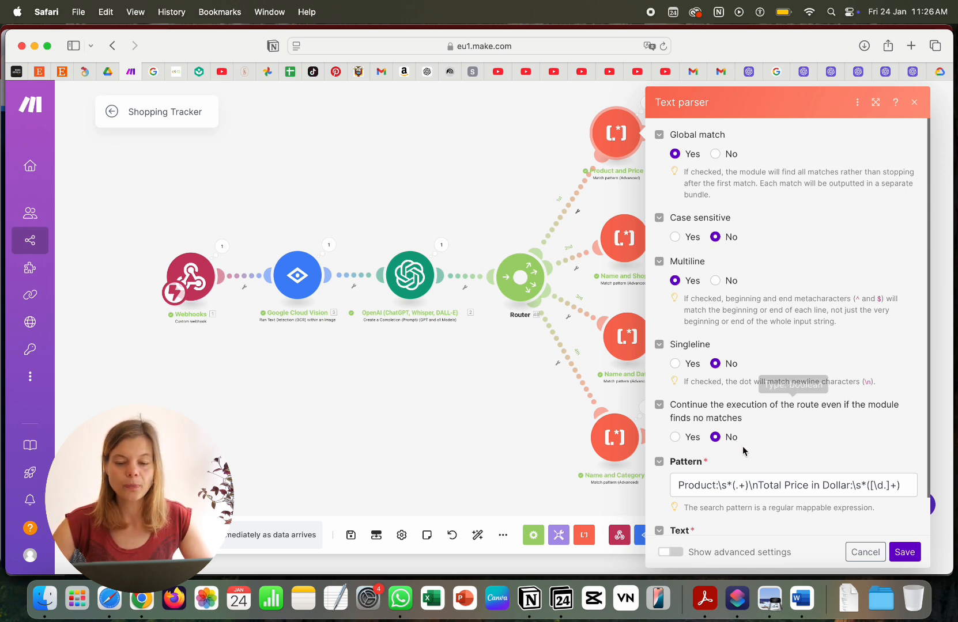
{"action": "scroll", "coordinate": [733, 439], "scroll_direction": "down", "scroll_amount": 2}
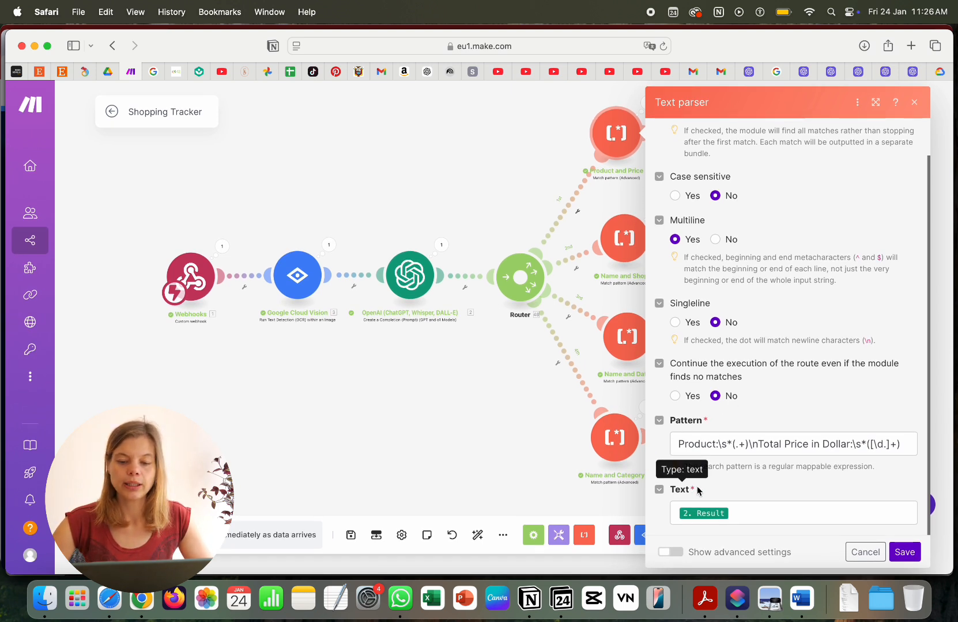
{"action": "left_click", "coordinate": [748, 513]}
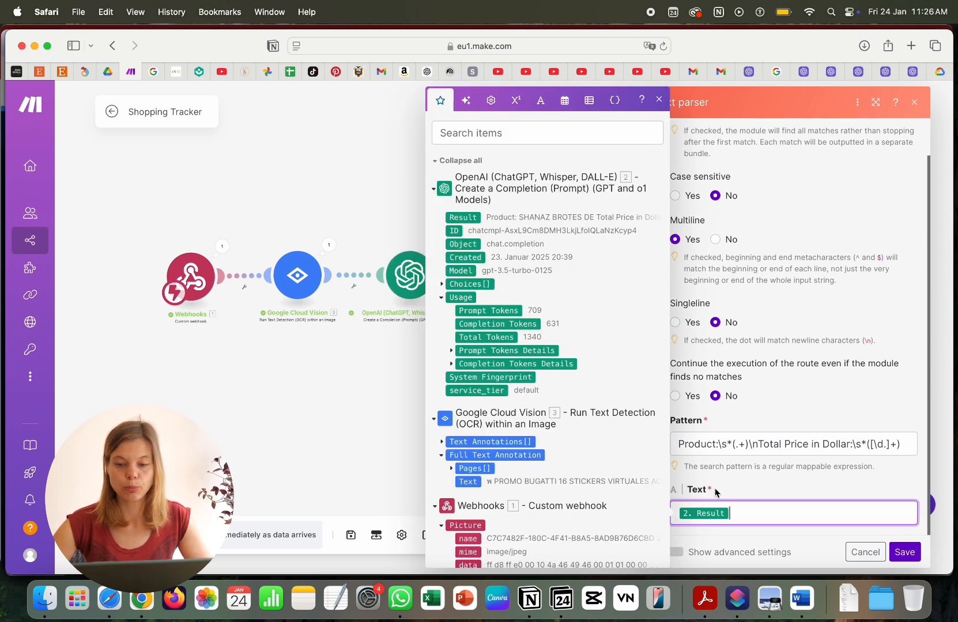
{"action": "left_click", "coordinate": [756, 491]}
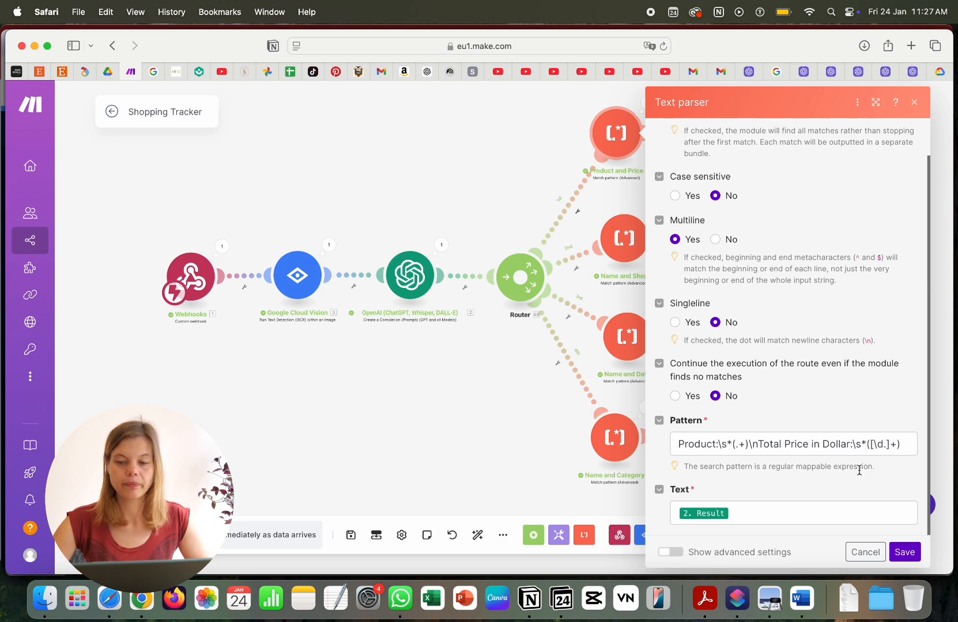
{"action": "left_click", "coordinate": [904, 552]}
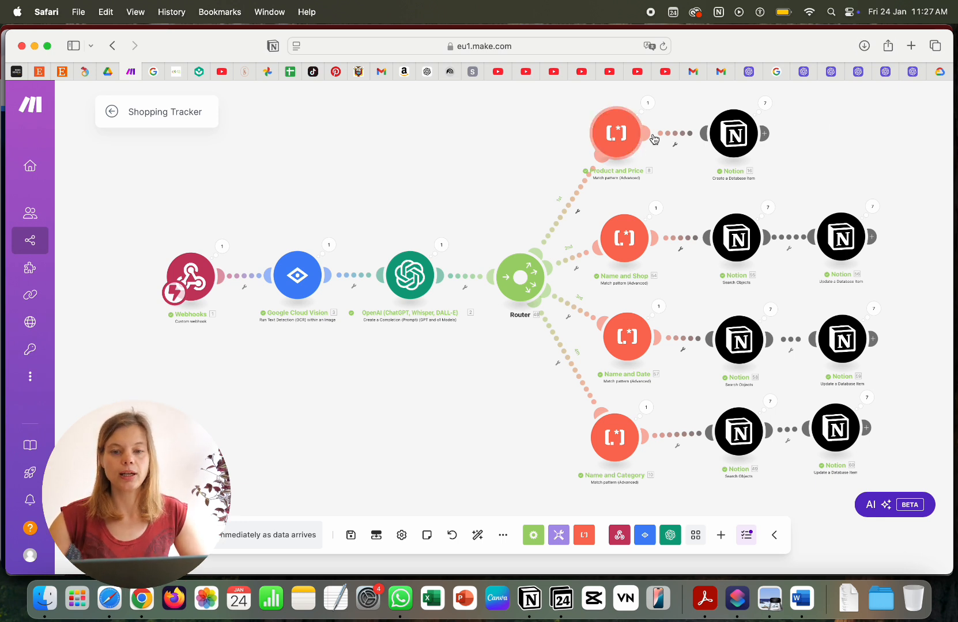
- Review the Item, Price and tempName mappings in the Notion Create a Database Item module, and save it
{"action": "left_click", "coordinate": [734, 136]}
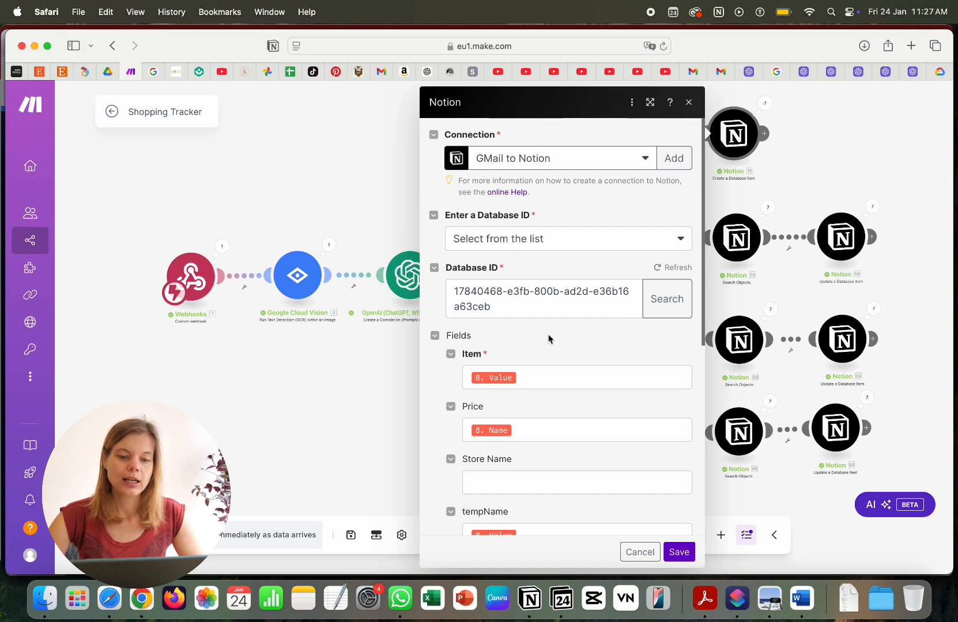
{"action": "scroll", "coordinate": [551, 343], "scroll_direction": "down", "scroll_amount": 5}
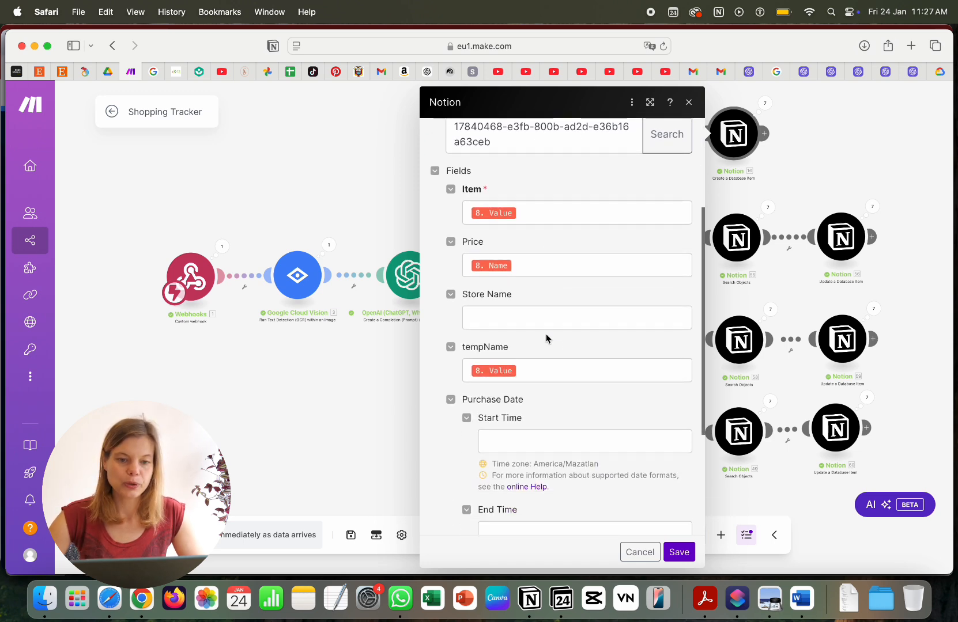
{"action": "left_click", "coordinate": [529, 211]}
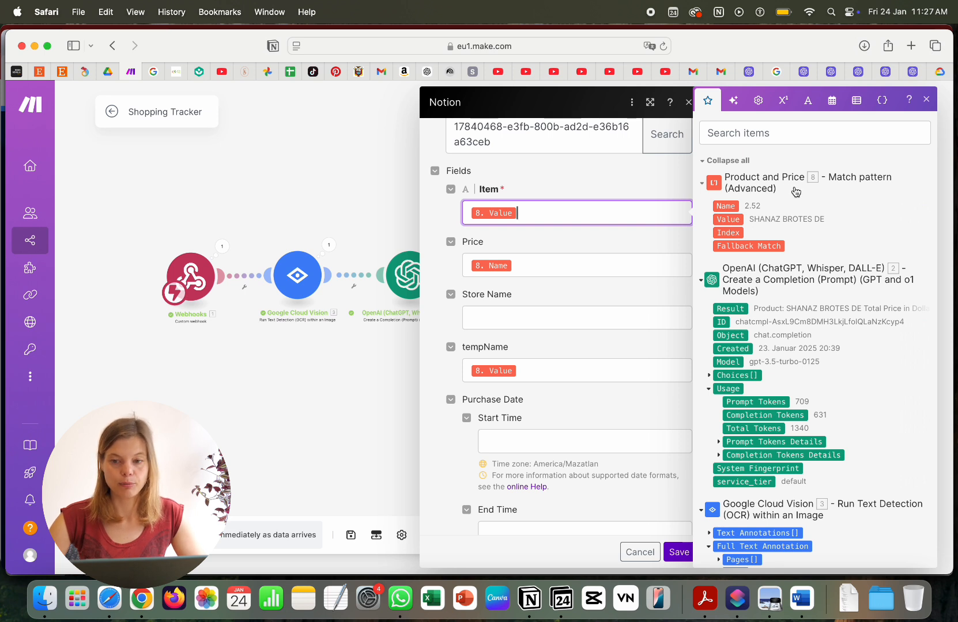
{"action": "left_click", "coordinate": [520, 265]}
{"action": "scroll", "coordinate": [552, 372], "scroll_direction": "down", "scroll_amount": 5}
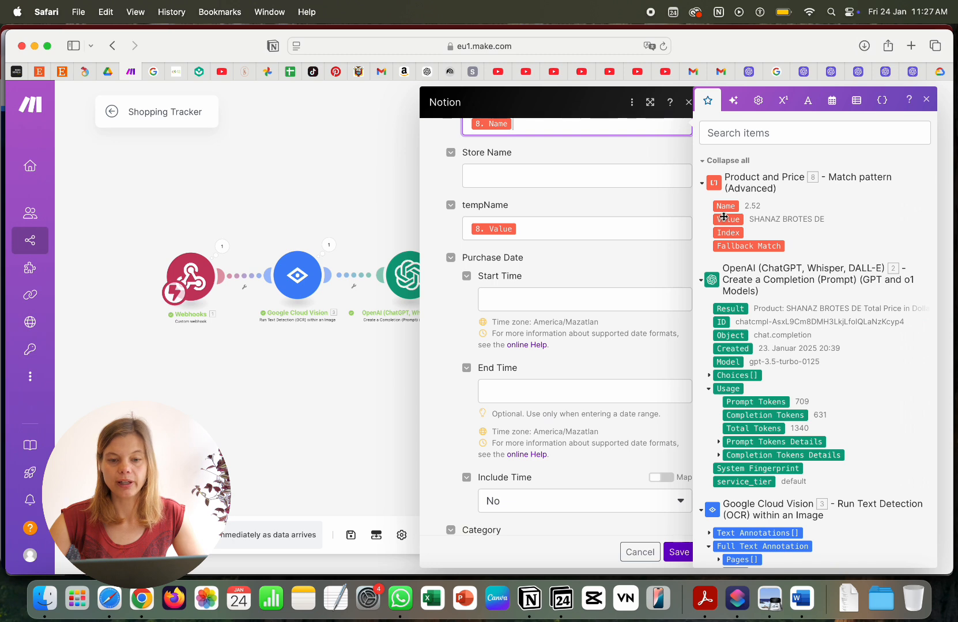
{"action": "scroll", "coordinate": [545, 440], "scroll_direction": "down", "scroll_amount": 2}
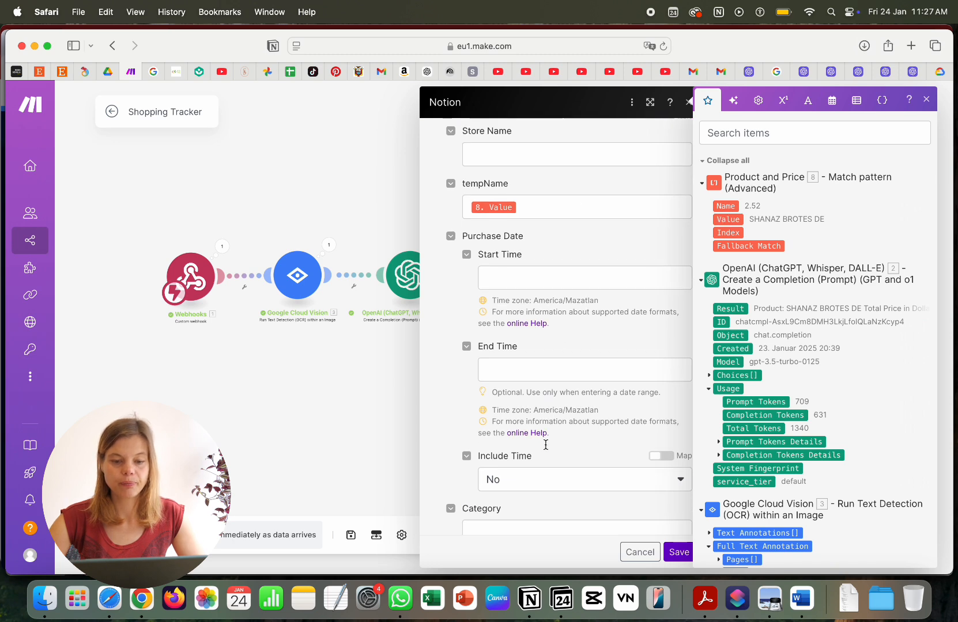
{"action": "left_click", "coordinate": [677, 552]}
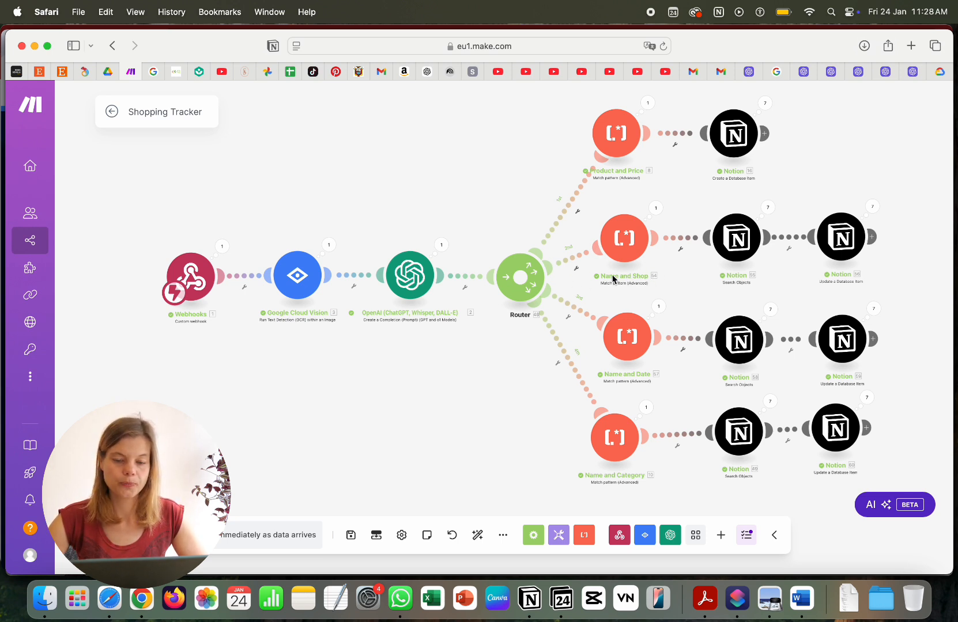
- Check the Name and Shop text parser's options and Text source, highlight its whole pattern, and save the module
{"action": "left_click", "coordinate": [627, 241]}
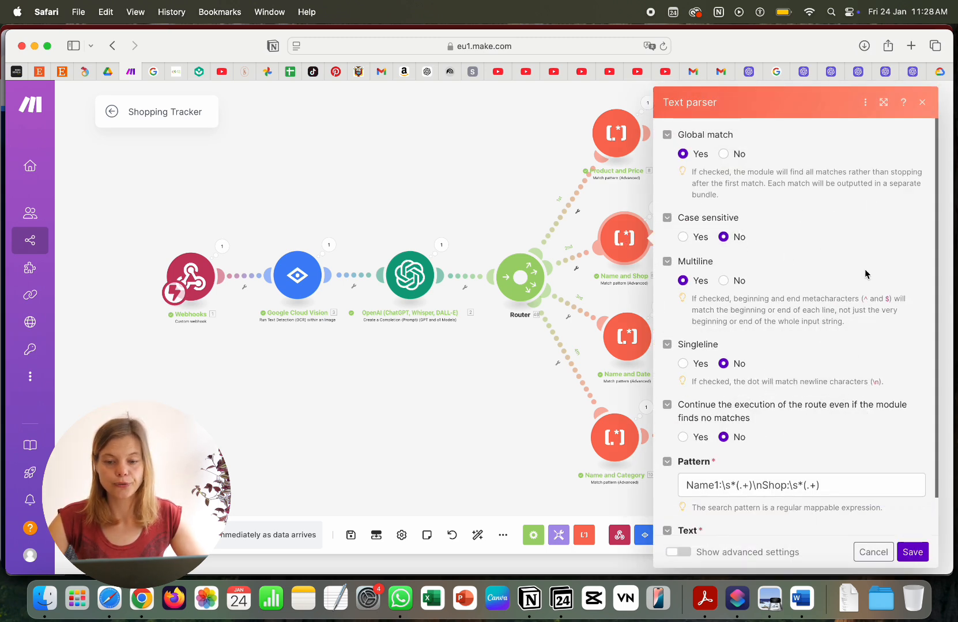
{"action": "scroll", "coordinate": [825, 376], "scroll_direction": "down", "scroll_amount": 2}
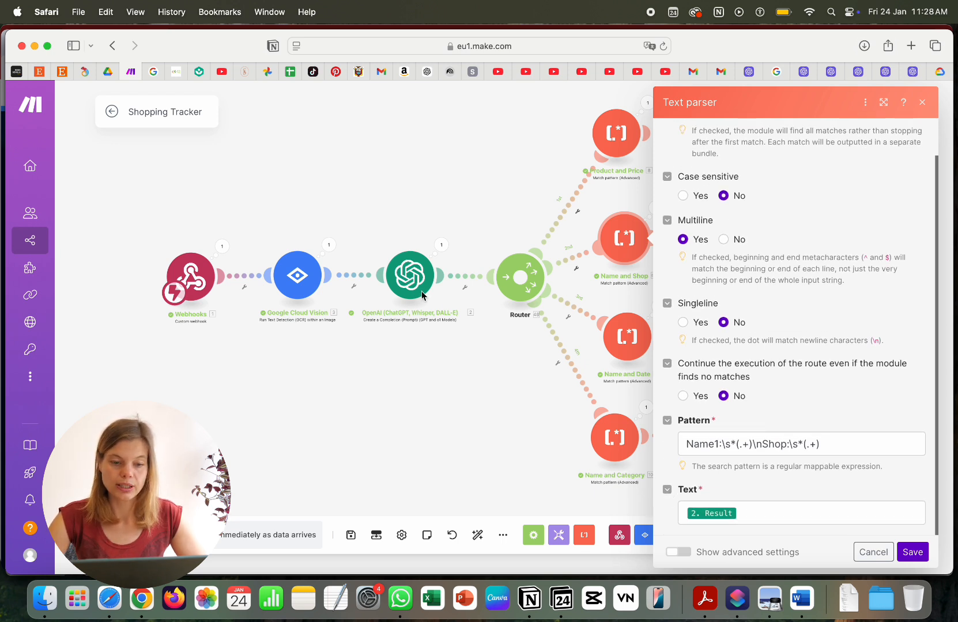
{"action": "left_click", "coordinate": [685, 443]}
{"action": "left_click_drag", "start_coordinate": [685, 444], "coordinate": [840, 445]}
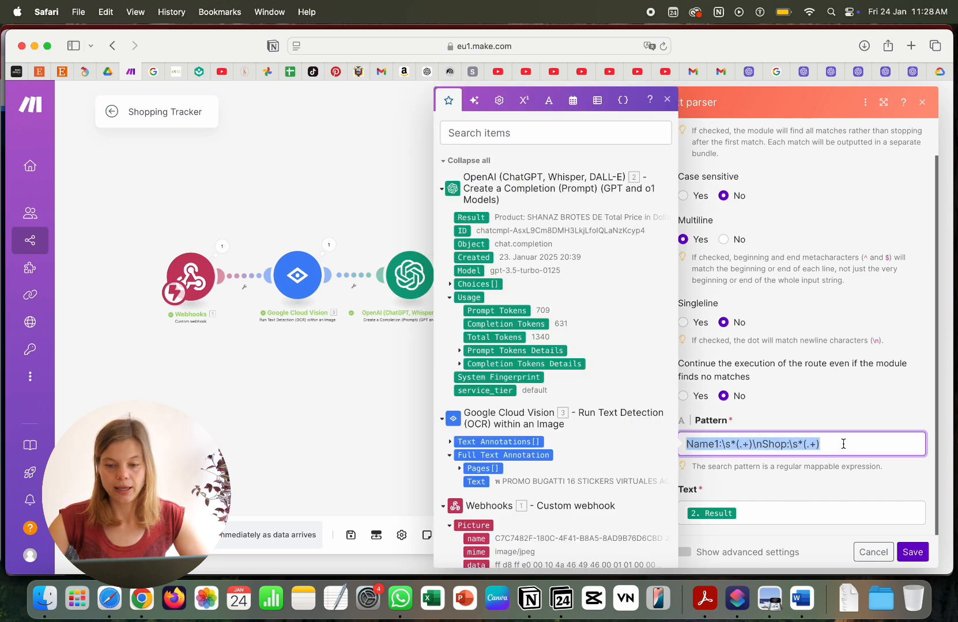
{"action": "left_click", "coordinate": [843, 444]}
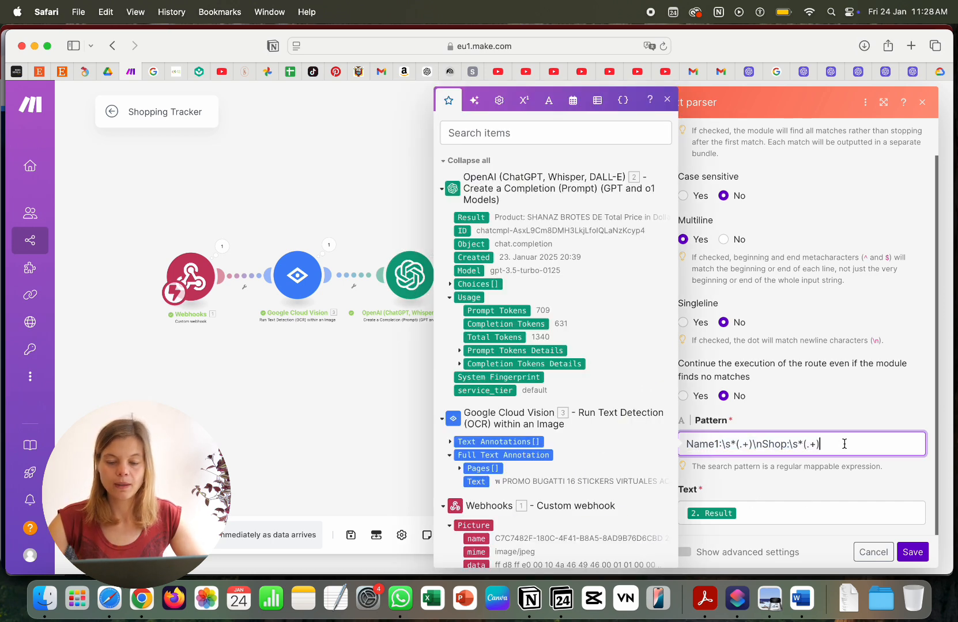
{"action": "left_click", "coordinate": [667, 99]}
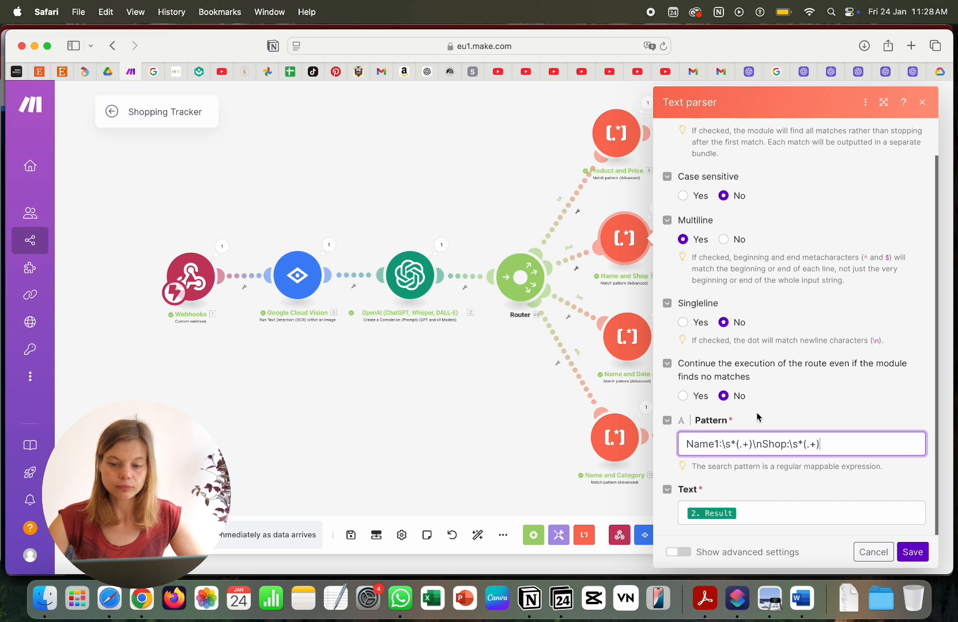
{"action": "left_click", "coordinate": [909, 553]}
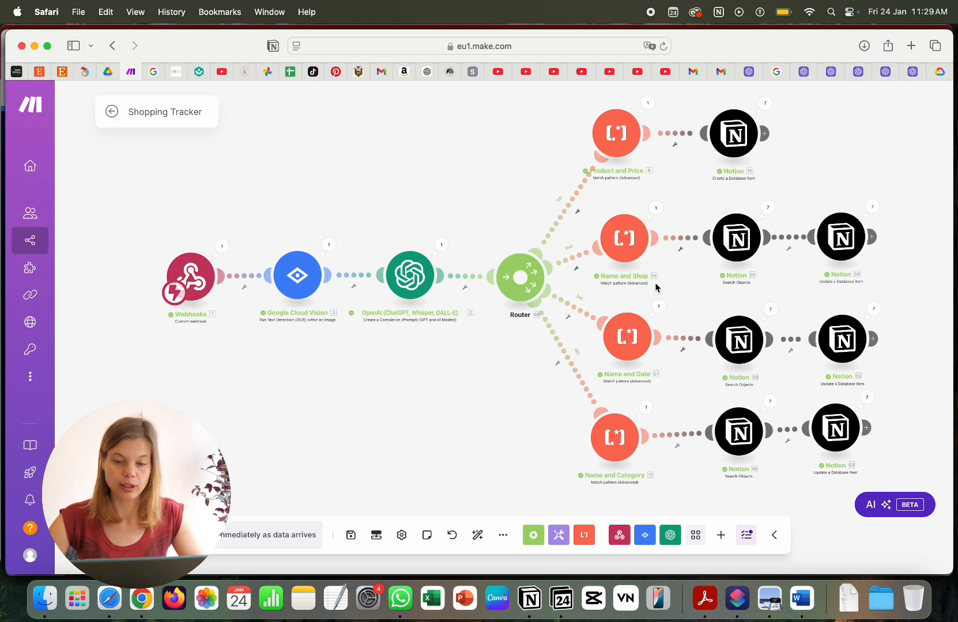
- Review the tempName filter, its comparison options and mapped value in the Name and Shop route's Notion Search Objects module, and save it
{"action": "left_click", "coordinate": [736, 242]}
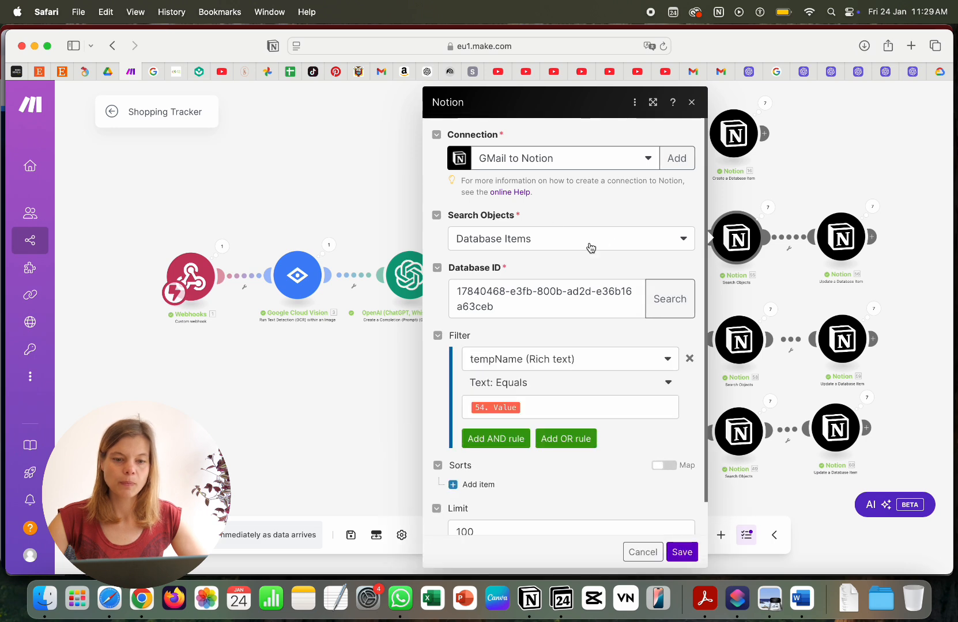
{"action": "scroll", "coordinate": [550, 261], "scroll_direction": "down", "scroll_amount": 1}
{"action": "scroll", "coordinate": [551, 261], "scroll_direction": "down", "scroll_amount": 1}
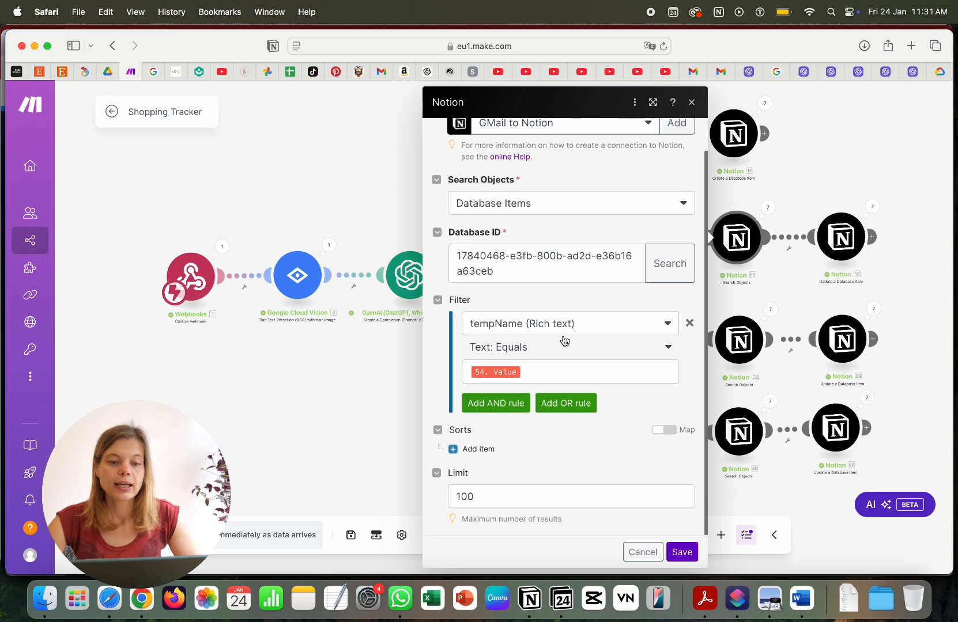
{"action": "left_click", "coordinate": [540, 372]}
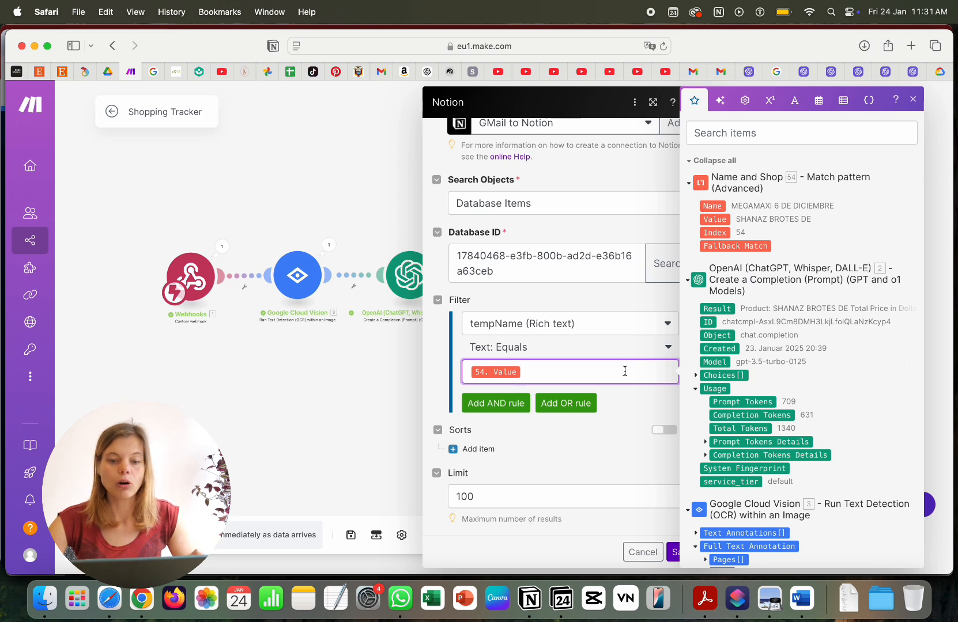
{"action": "left_click", "coordinate": [607, 354]}
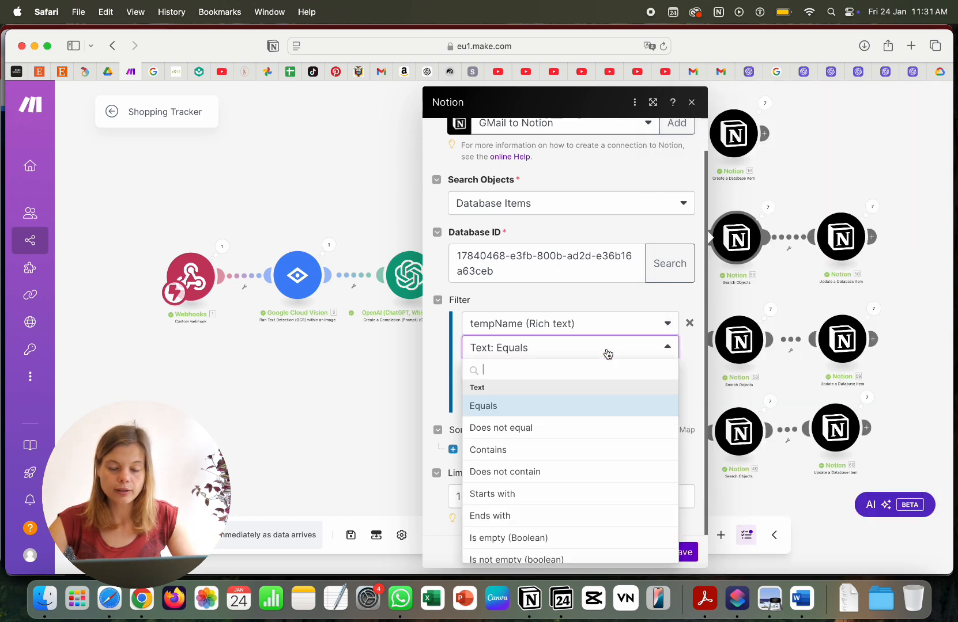
{"action": "left_click", "coordinate": [587, 308]}
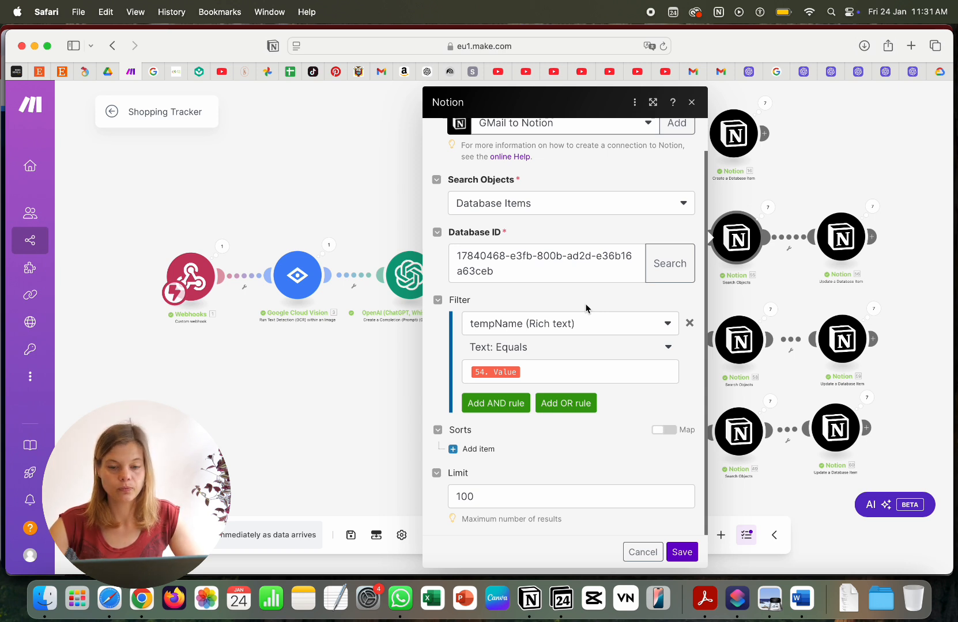
{"action": "left_click", "coordinate": [674, 553]}
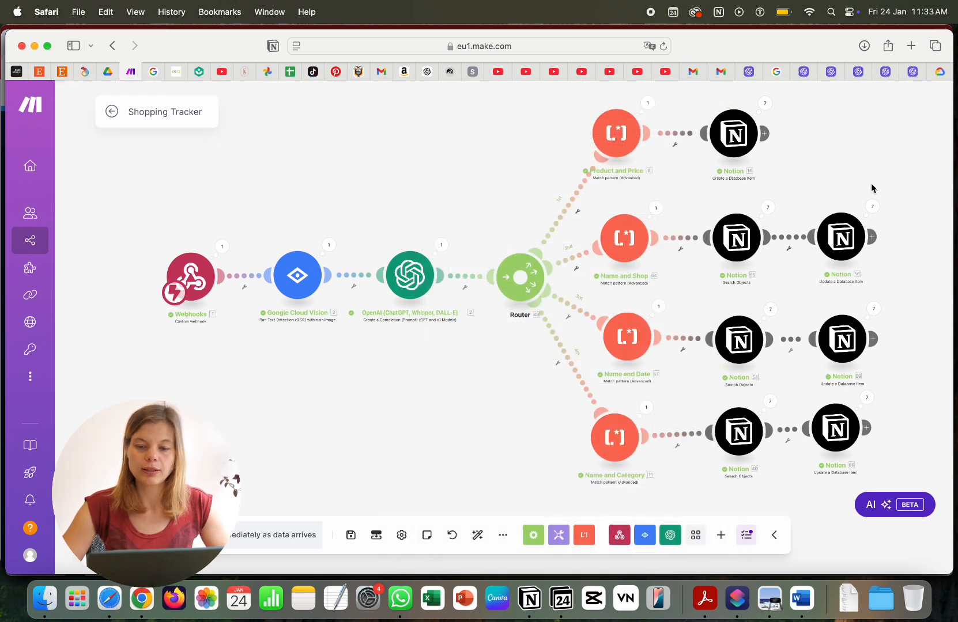
- Check the Database Item ID and Store Name mappings in the Name and Shop route's Notion Update a Database Item module, and save it
{"action": "left_click", "coordinate": [842, 245]}
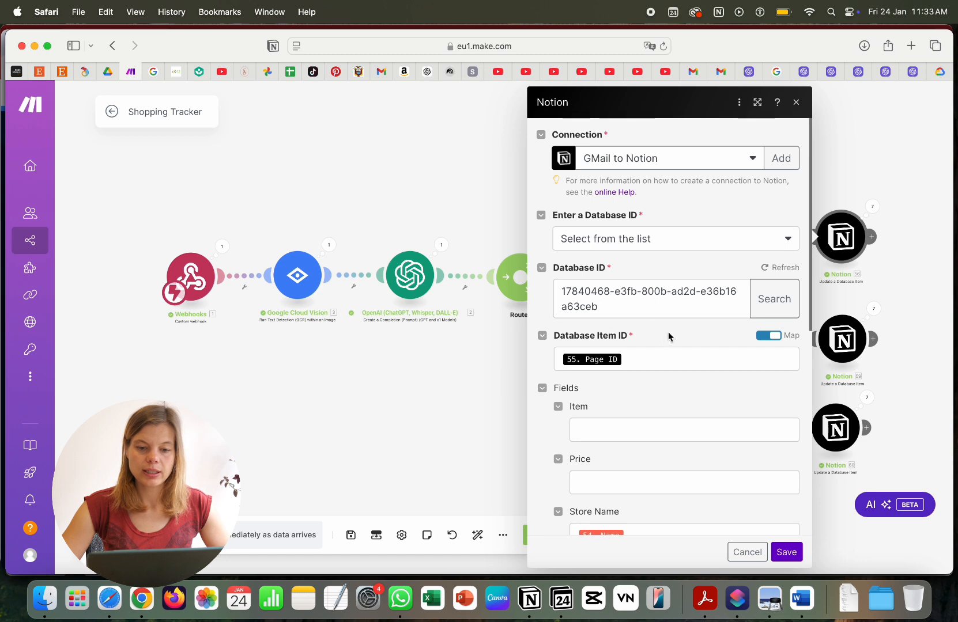
{"action": "scroll", "coordinate": [657, 356], "scroll_direction": "down", "scroll_amount": 5}
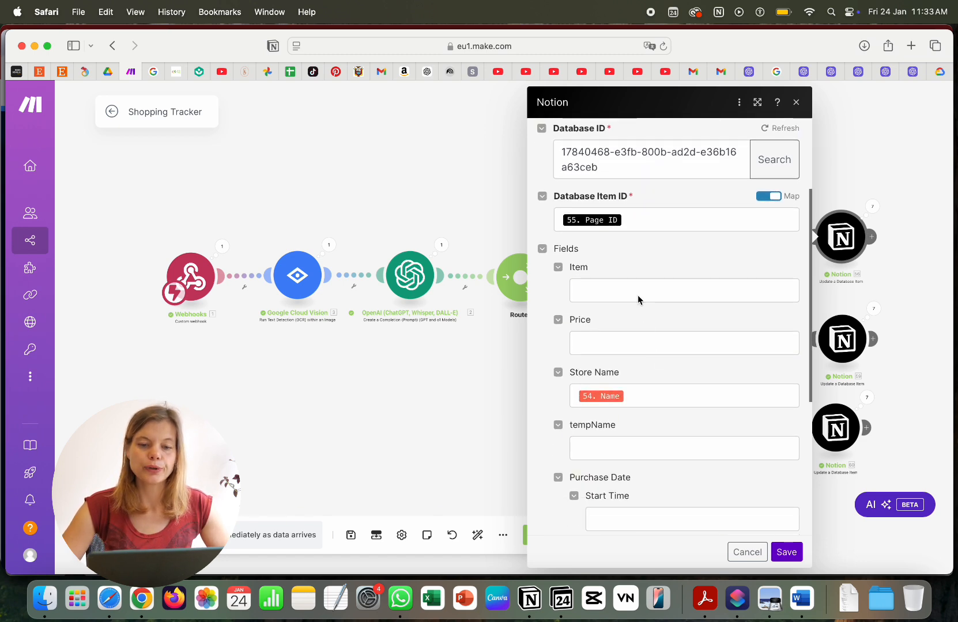
{"action": "left_click", "coordinate": [640, 219]}
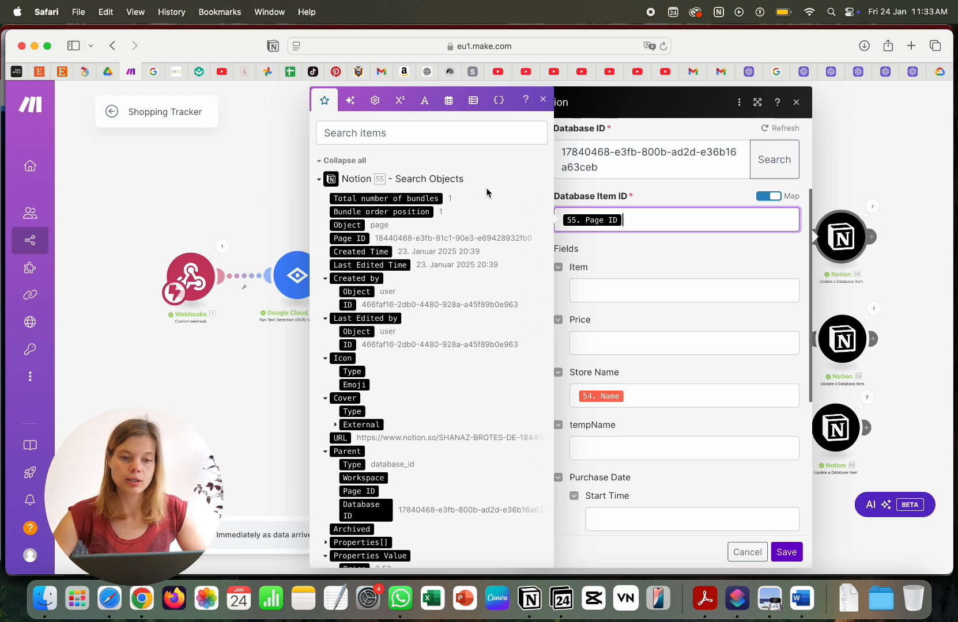
{"action": "left_click", "coordinate": [675, 258]}
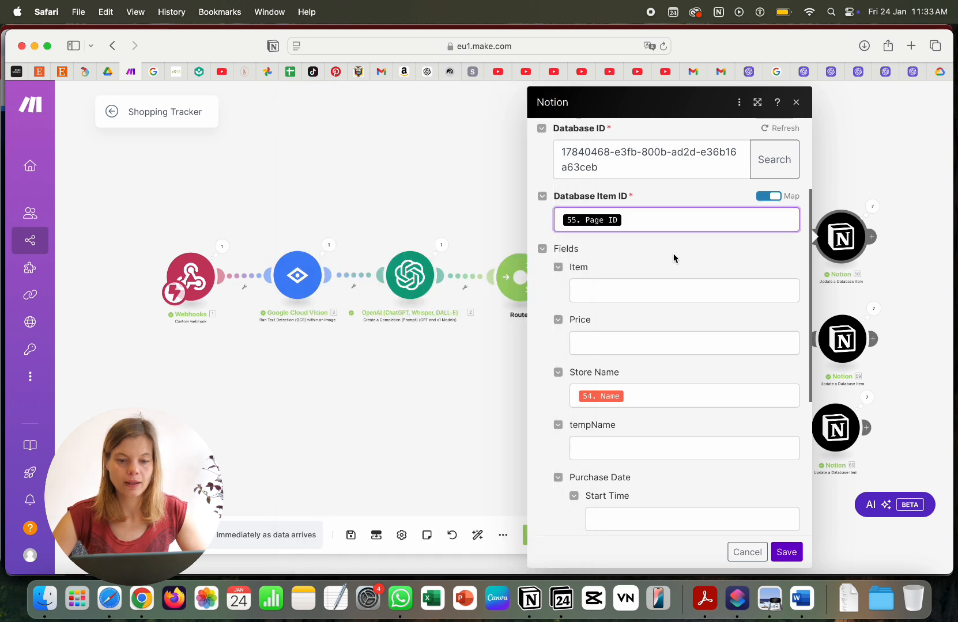
{"action": "scroll", "coordinate": [682, 392], "scroll_direction": "down", "scroll_amount": 7}
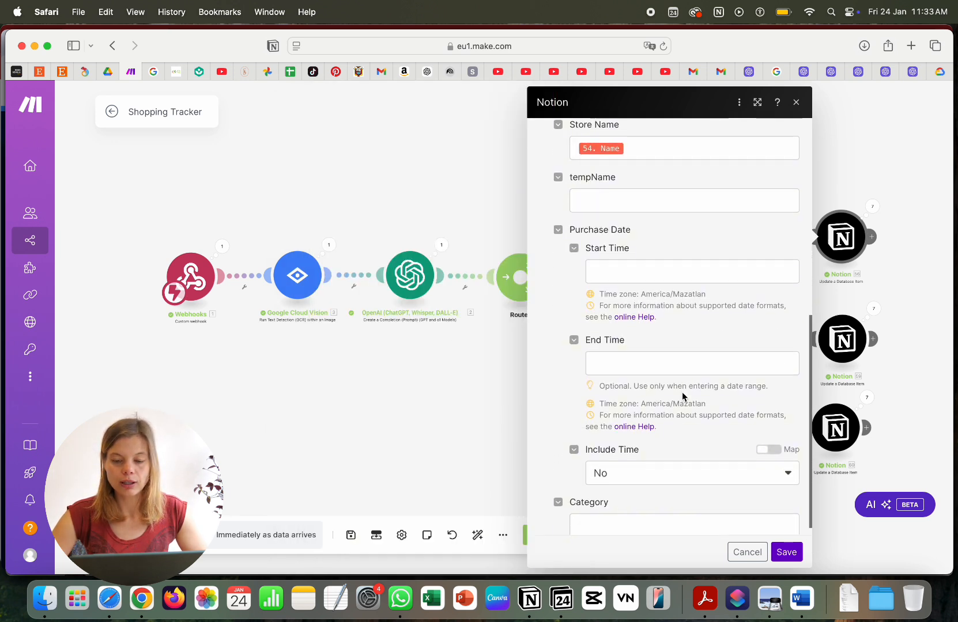
{"action": "scroll", "coordinate": [682, 396], "scroll_direction": "up", "scroll_amount": 2}
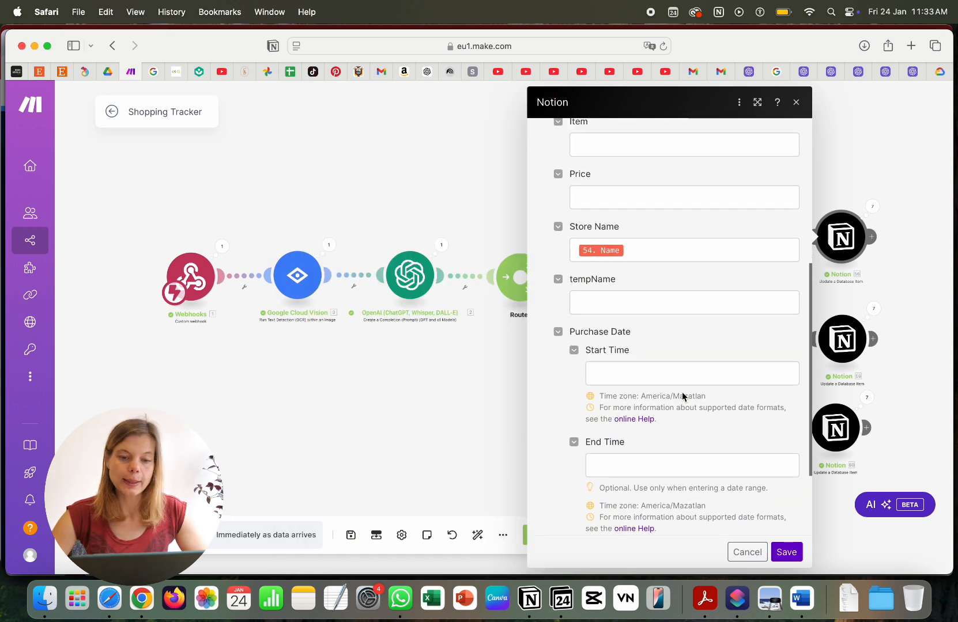
{"action": "left_click", "coordinate": [632, 255]}
{"action": "left_click", "coordinate": [334, 179]}
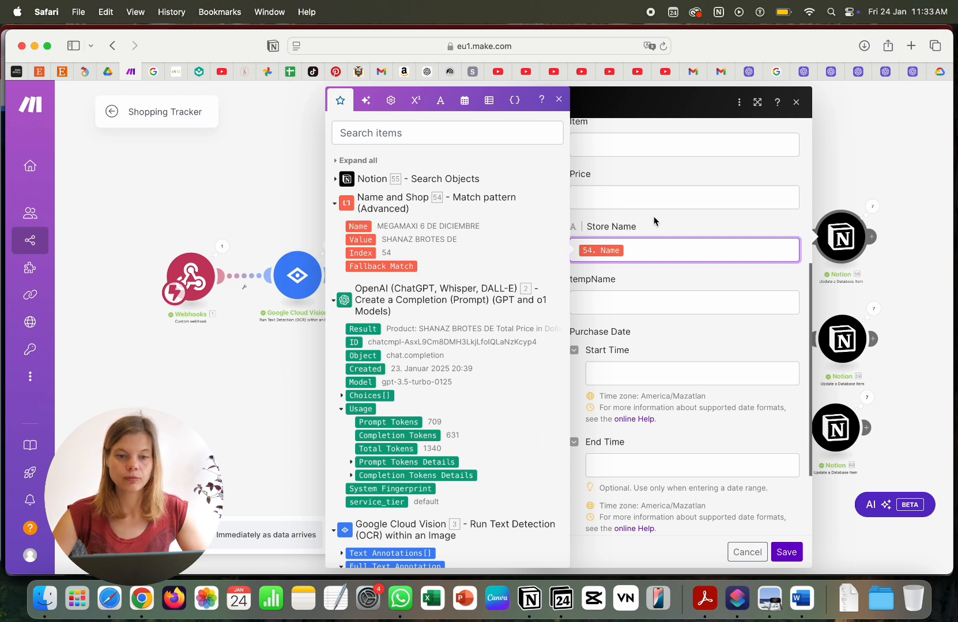
{"action": "left_click", "coordinate": [558, 100]}
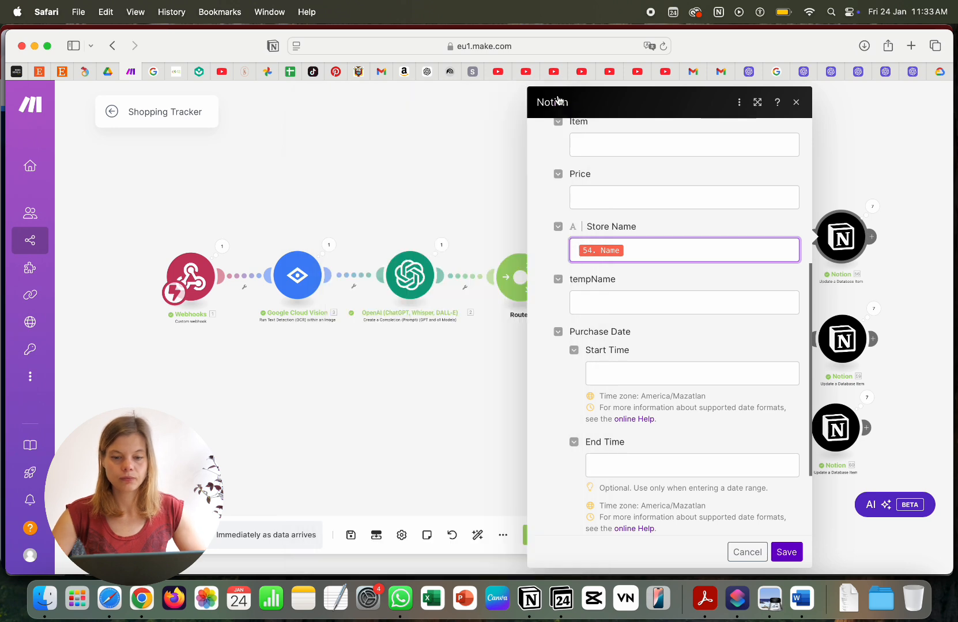
{"action": "scroll", "coordinate": [662, 364], "scroll_direction": "down", "scroll_amount": 4}
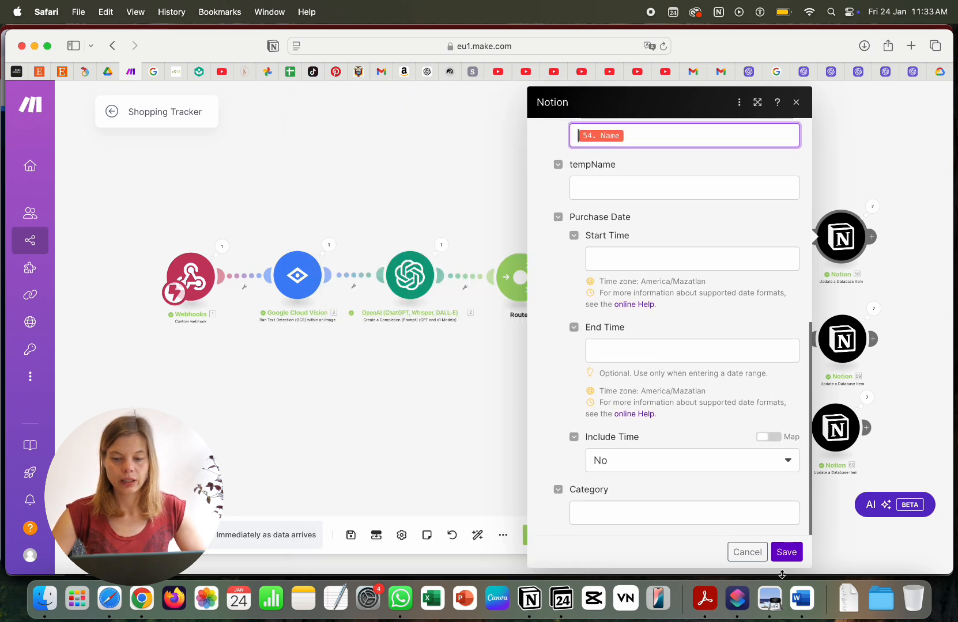
{"action": "left_click", "coordinate": [787, 553]}
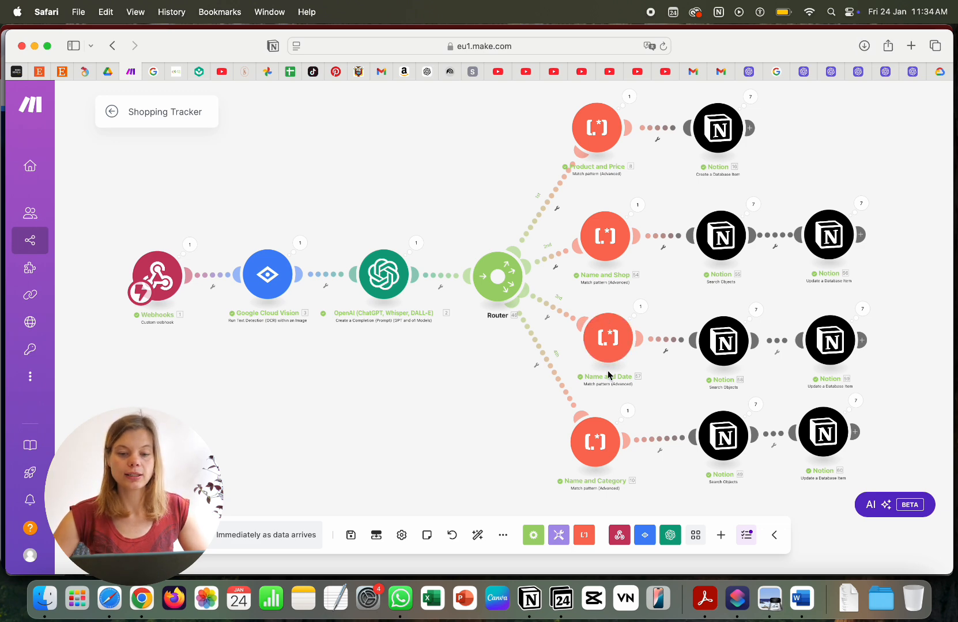
- Check the Name and Date text parser's matching options, pattern and mapped Text source, and save the module
{"action": "left_click", "coordinate": [606, 318]}
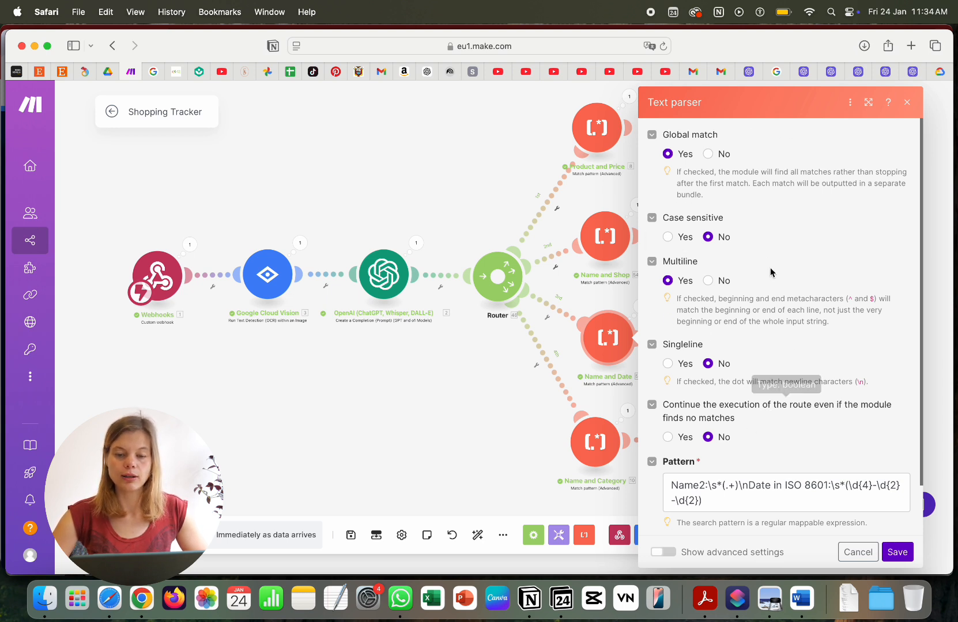
{"action": "scroll", "coordinate": [767, 379], "scroll_direction": "down", "scroll_amount": 2}
{"action": "scroll", "coordinate": [768, 379], "scroll_direction": "down", "scroll_amount": 1}
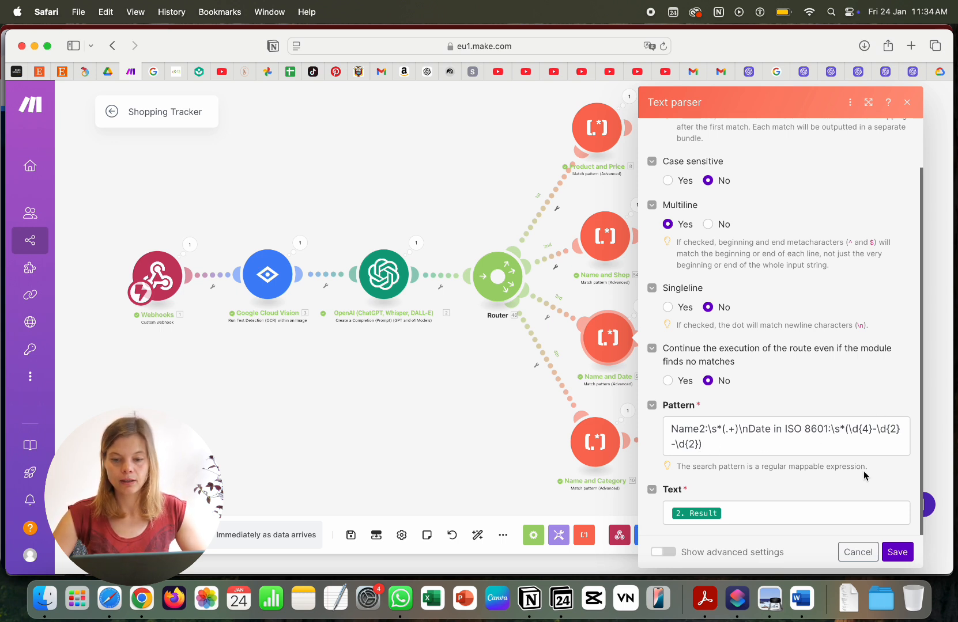
{"action": "left_click", "coordinate": [896, 554]}
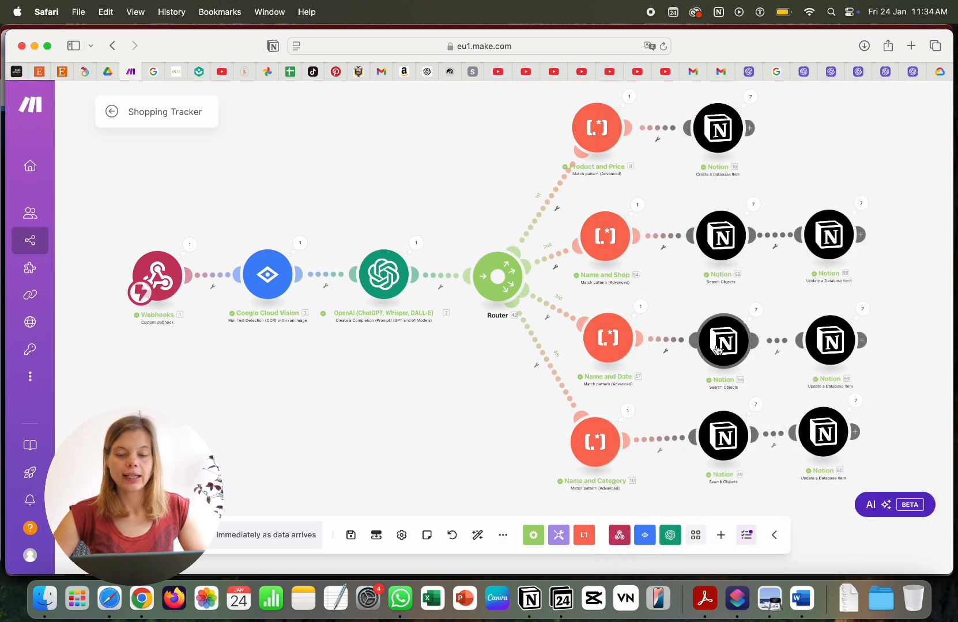
- Review the tempName filter and its mapped value in the Name and Date route's Notion Search Objects module, and save it
{"action": "left_click", "coordinate": [718, 349]}
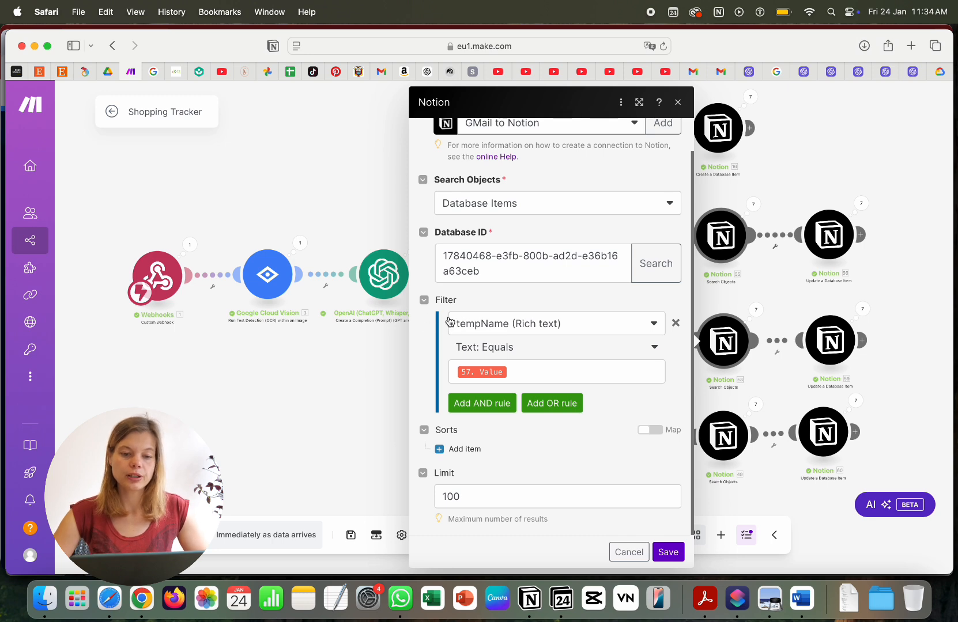
{"action": "left_click", "coordinate": [521, 374]}
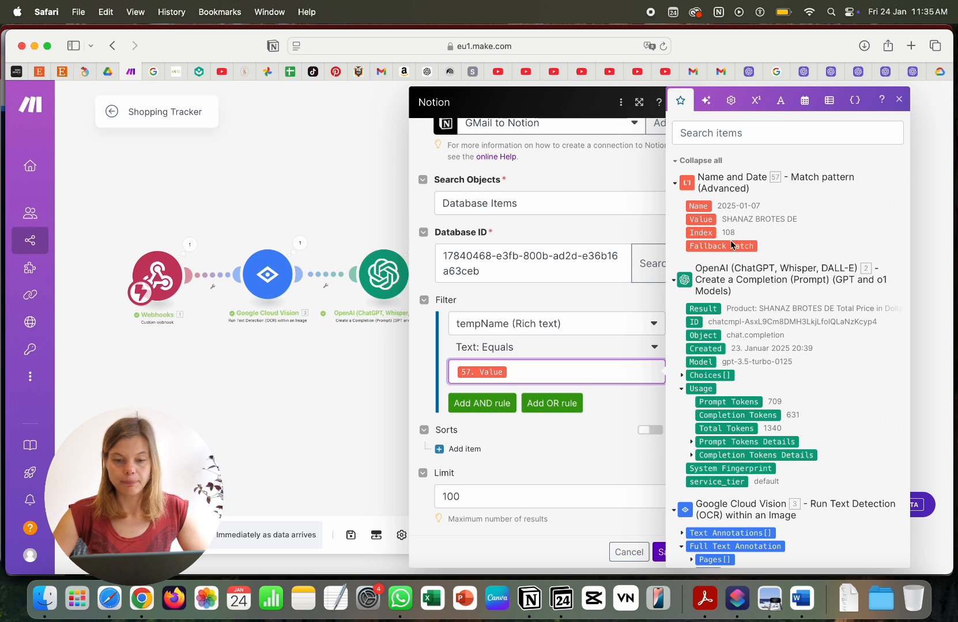
{"action": "left_click", "coordinate": [545, 337]}
{"action": "left_click", "coordinate": [680, 458]}
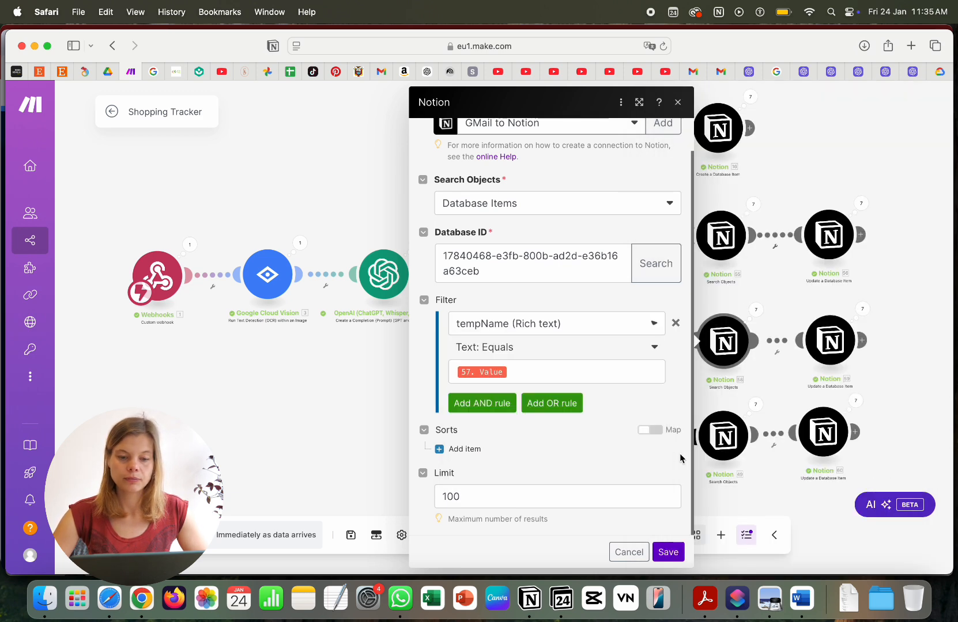
{"action": "left_click", "coordinate": [667, 552]}
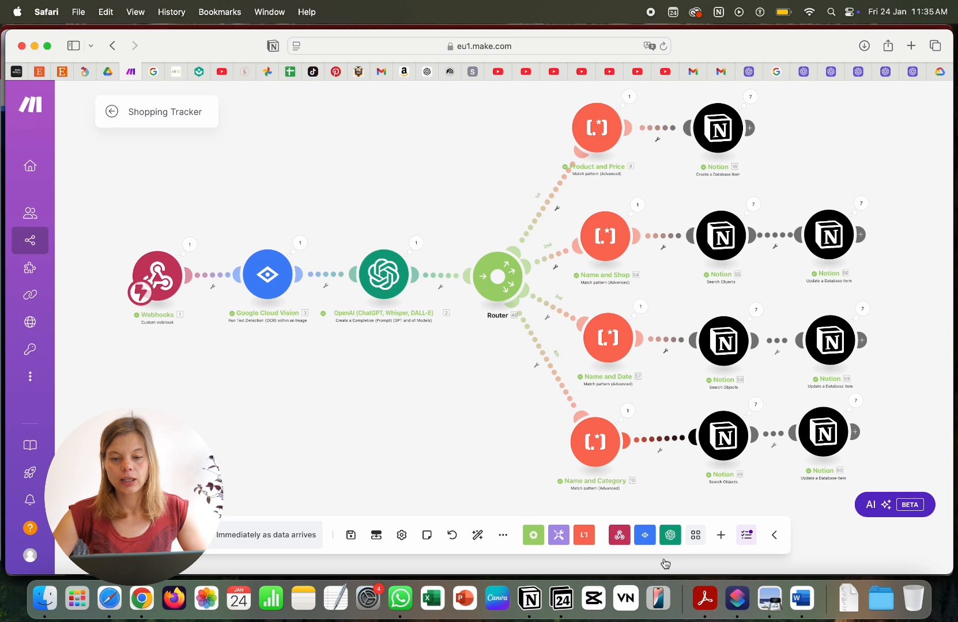
- Check the Database Item ID and Purchase Date Start Time mappings in the Name and Date route's Notion Update a Database Item module, and save it
{"action": "left_click", "coordinate": [831, 343]}
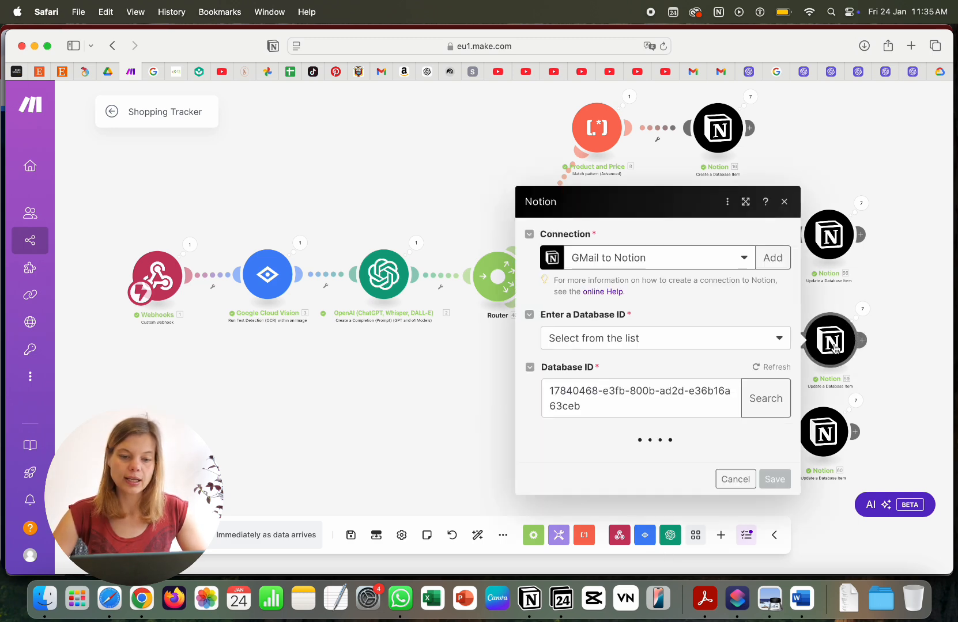
{"action": "scroll", "coordinate": [663, 360], "scroll_direction": "down", "scroll_amount": 5}
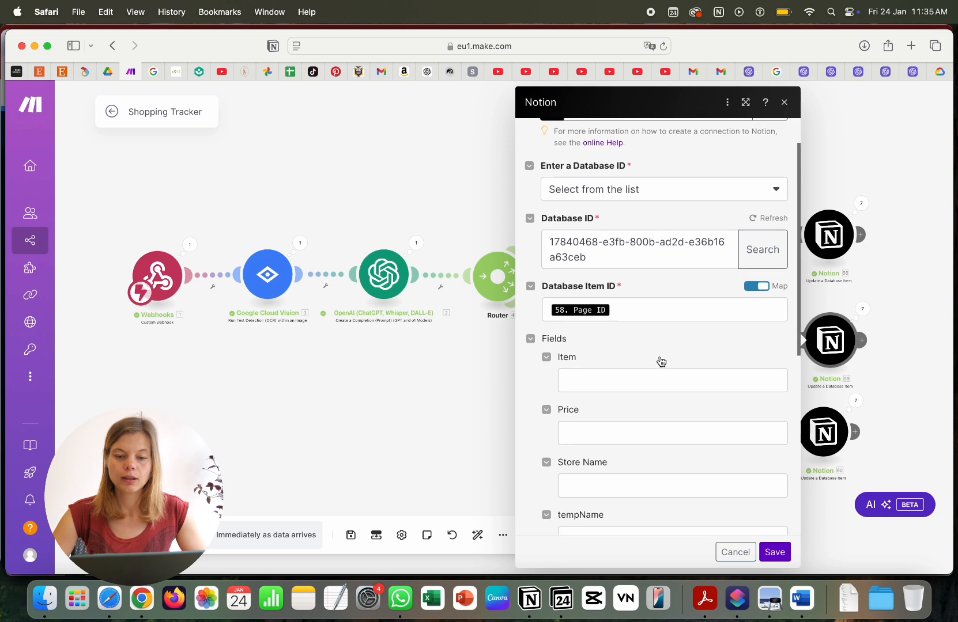
{"action": "left_click", "coordinate": [625, 227]}
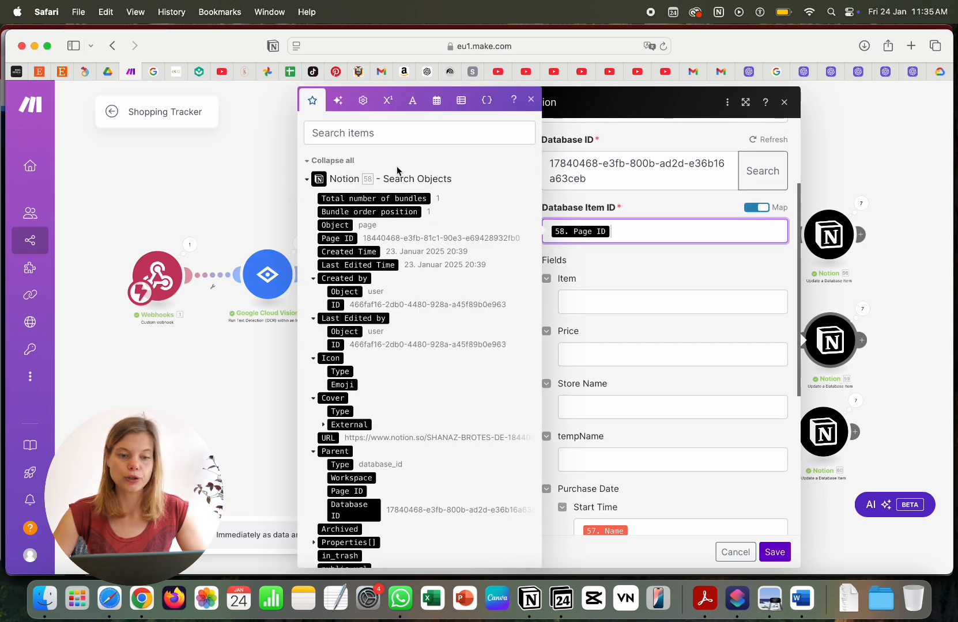
{"action": "left_click", "coordinate": [645, 271]}
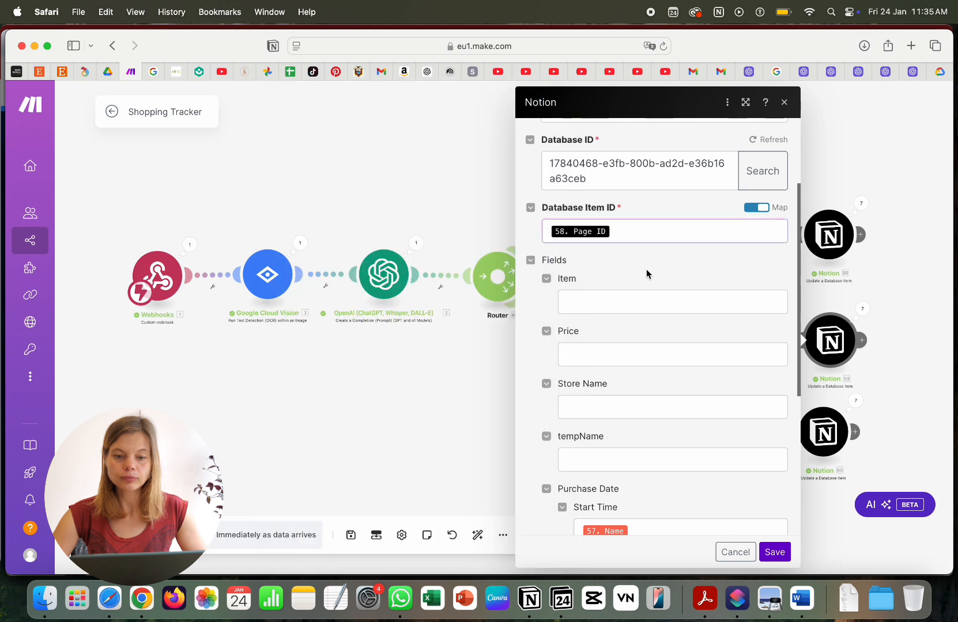
{"action": "scroll", "coordinate": [646, 270], "scroll_direction": "down", "scroll_amount": 5}
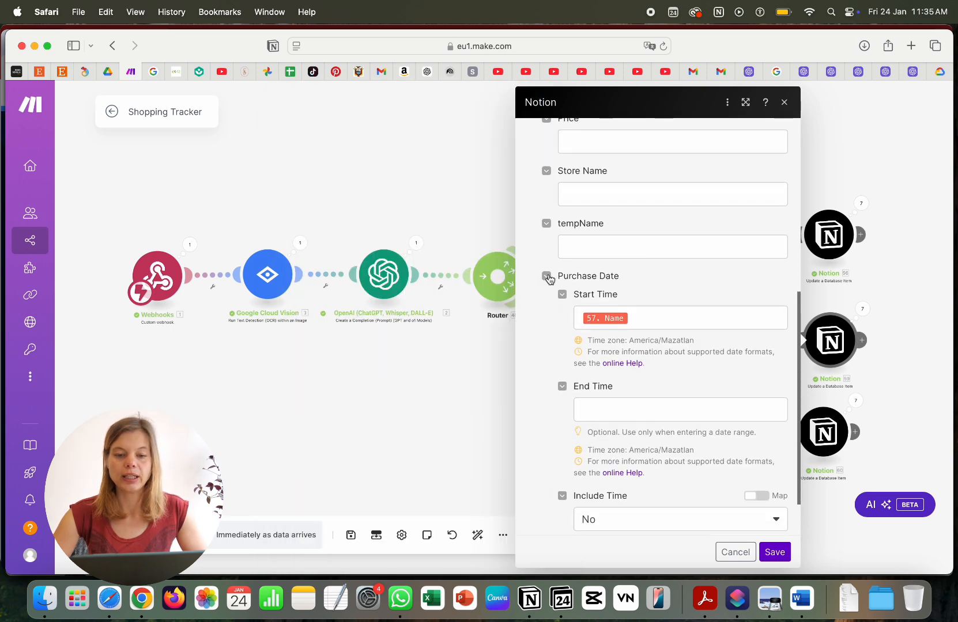
{"action": "left_click", "coordinate": [641, 317]}
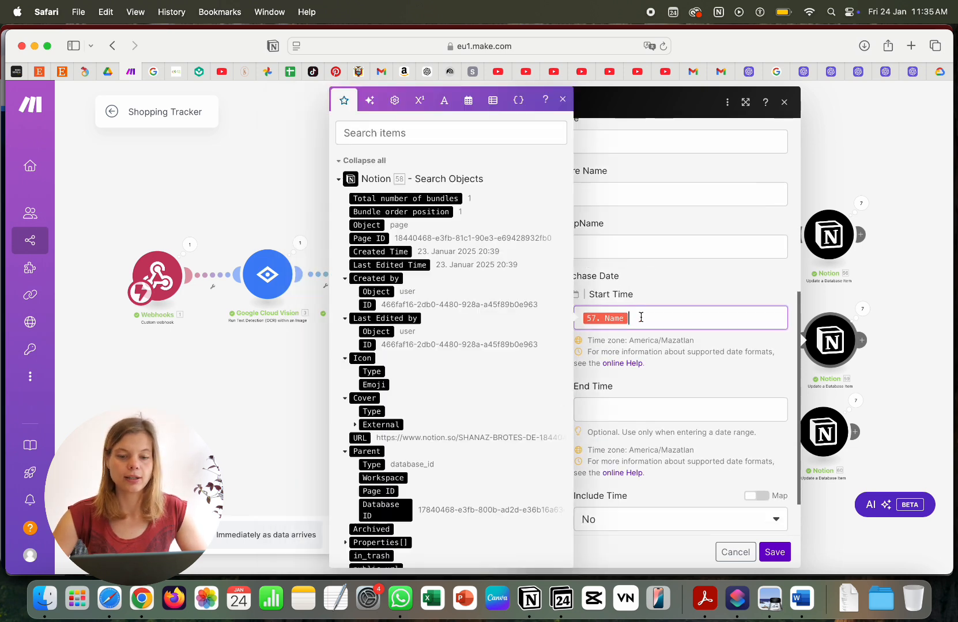
{"action": "left_click", "coordinate": [338, 180]}
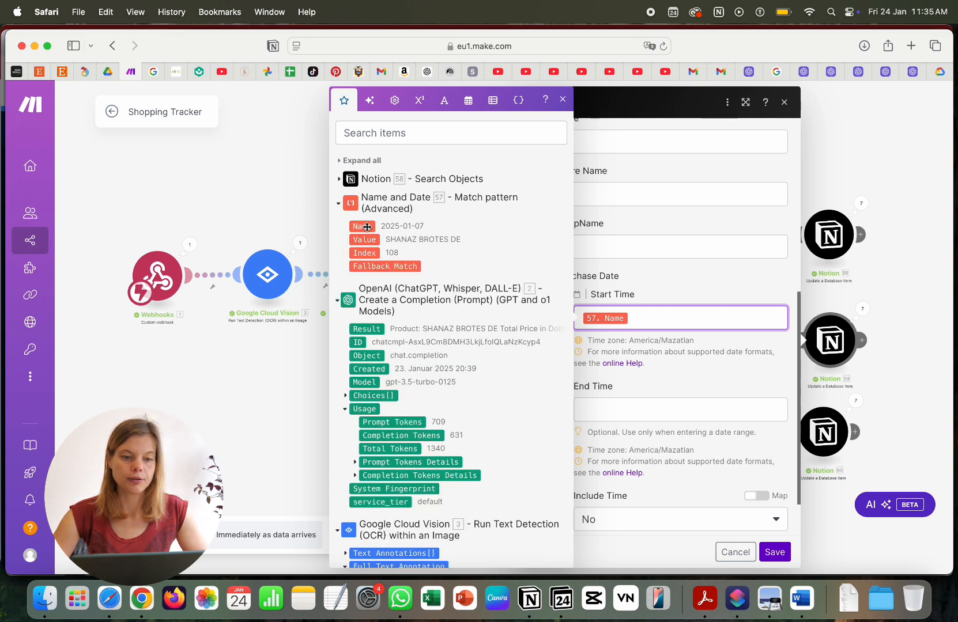
{"action": "left_click", "coordinate": [673, 281]}
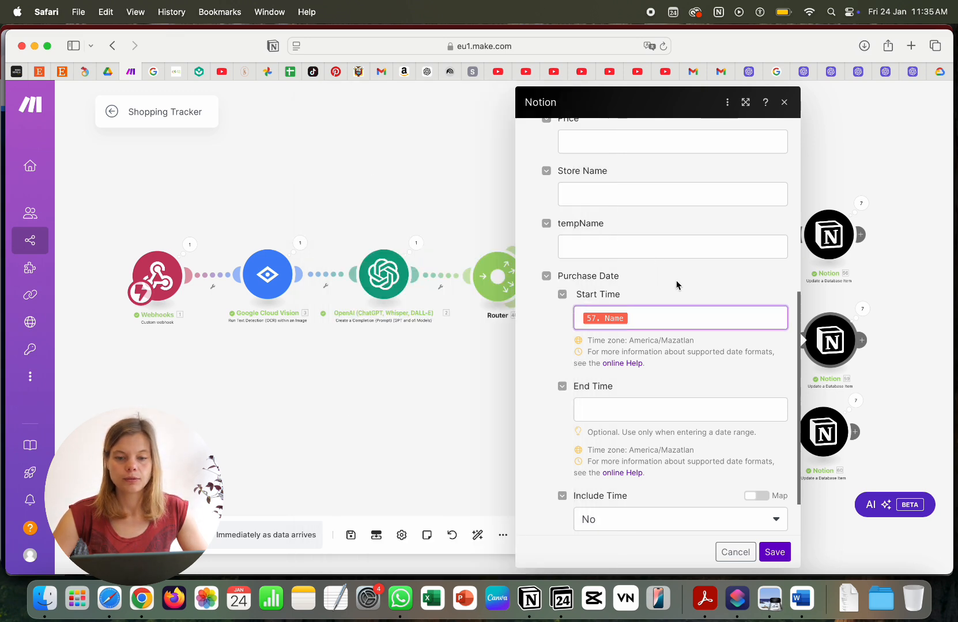
{"action": "left_click", "coordinate": [779, 557]}
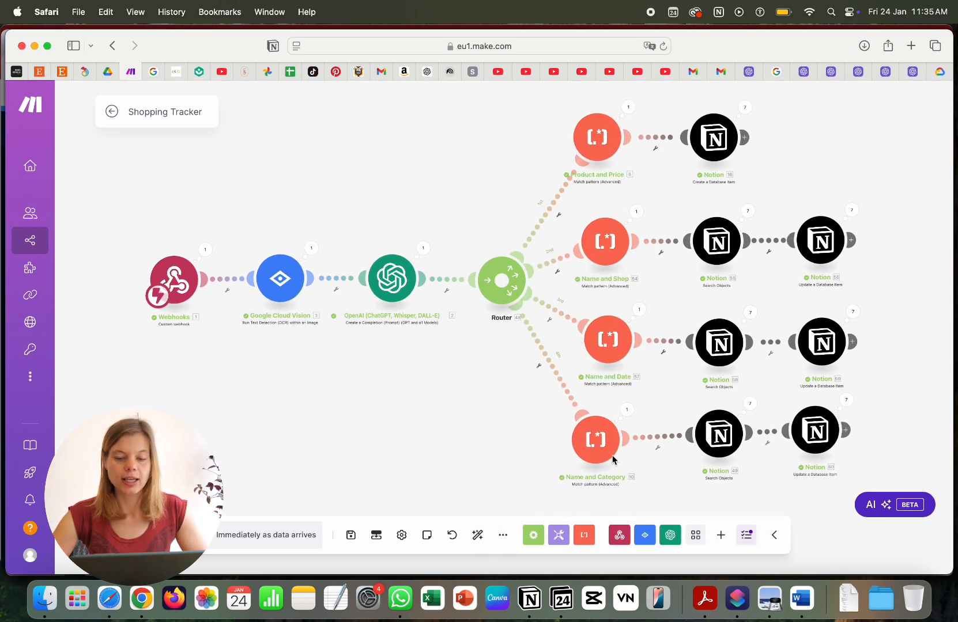
- Check the Name and Category text parser's matching options, pattern and mapped Text source, and save the module
{"action": "left_click", "coordinate": [601, 441]}
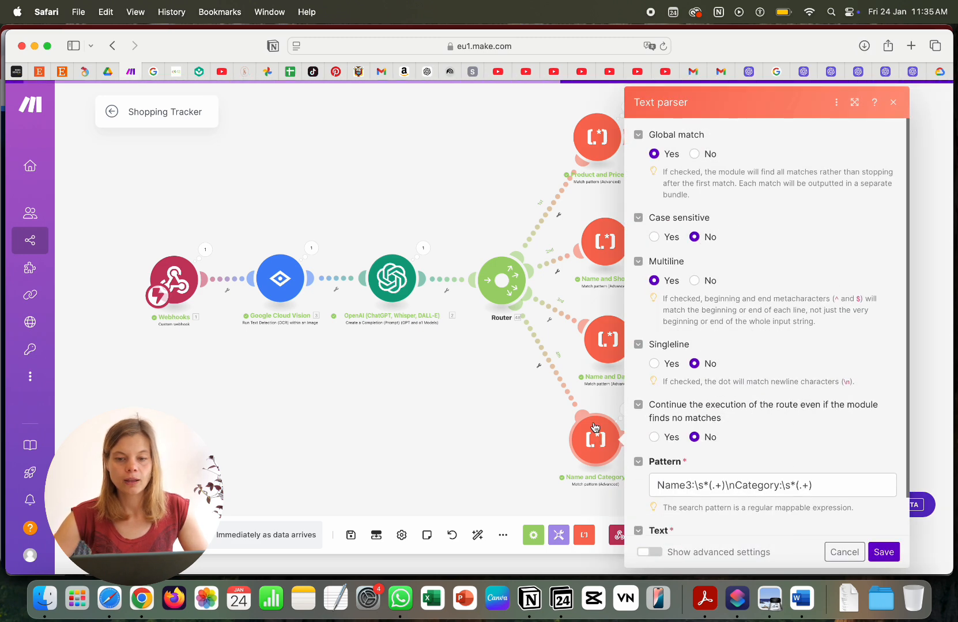
{"action": "scroll", "coordinate": [761, 369], "scroll_direction": "down", "scroll_amount": 1}
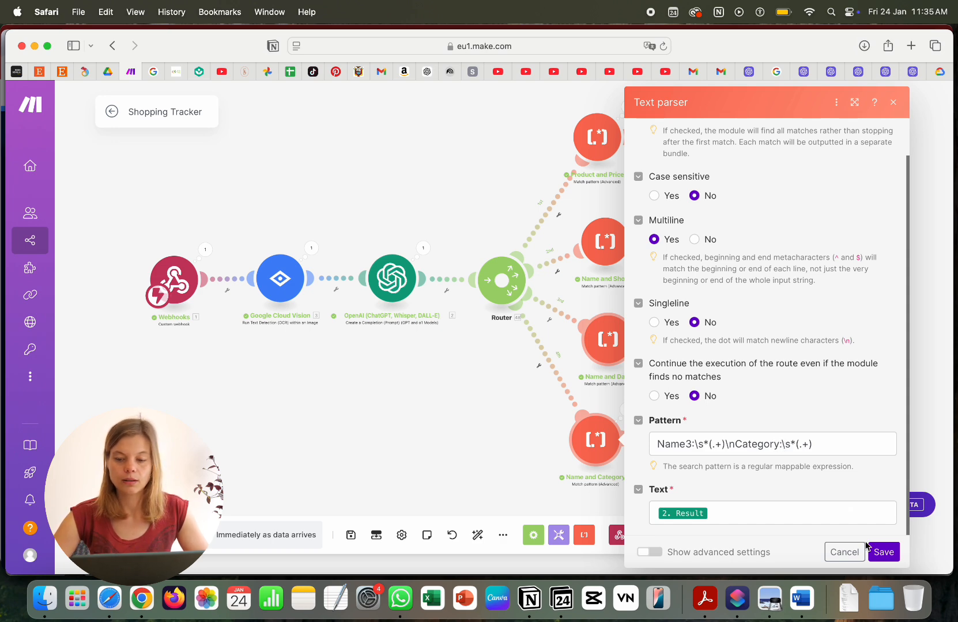
{"action": "left_click", "coordinate": [880, 554]}
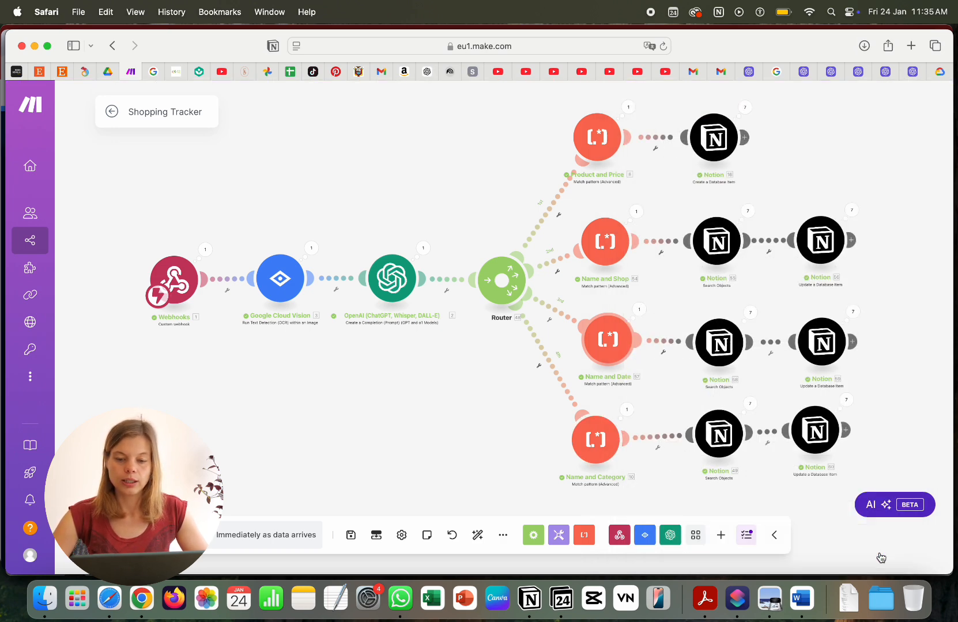
- Check the tempName filter, its Equals operator and mapped value in the Name and Category route's Notion Search Objects module, and save it
{"action": "left_click", "coordinate": [715, 436]}
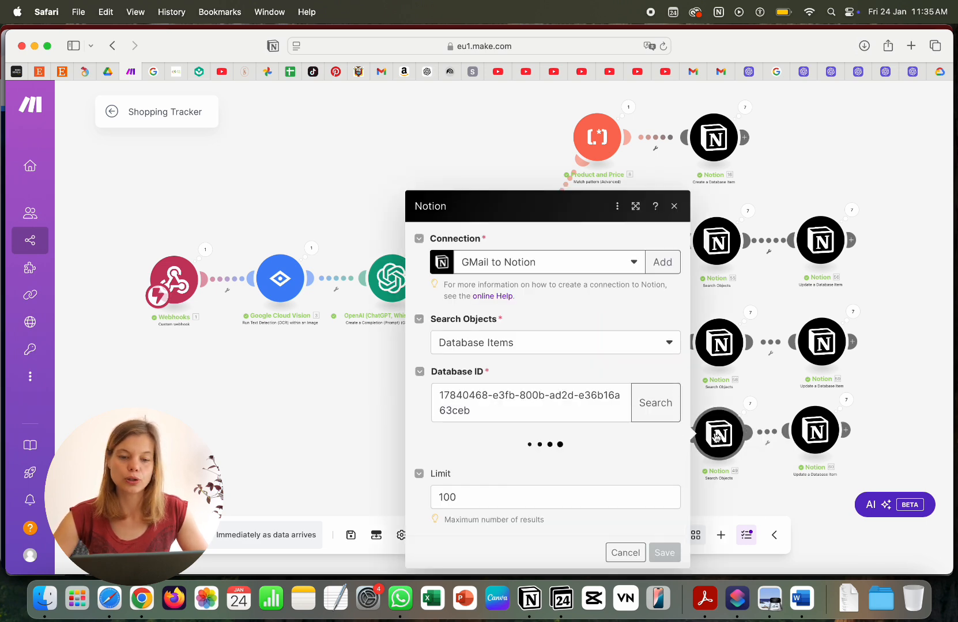
{"action": "scroll", "coordinate": [497, 424], "scroll_direction": "down", "scroll_amount": 2}
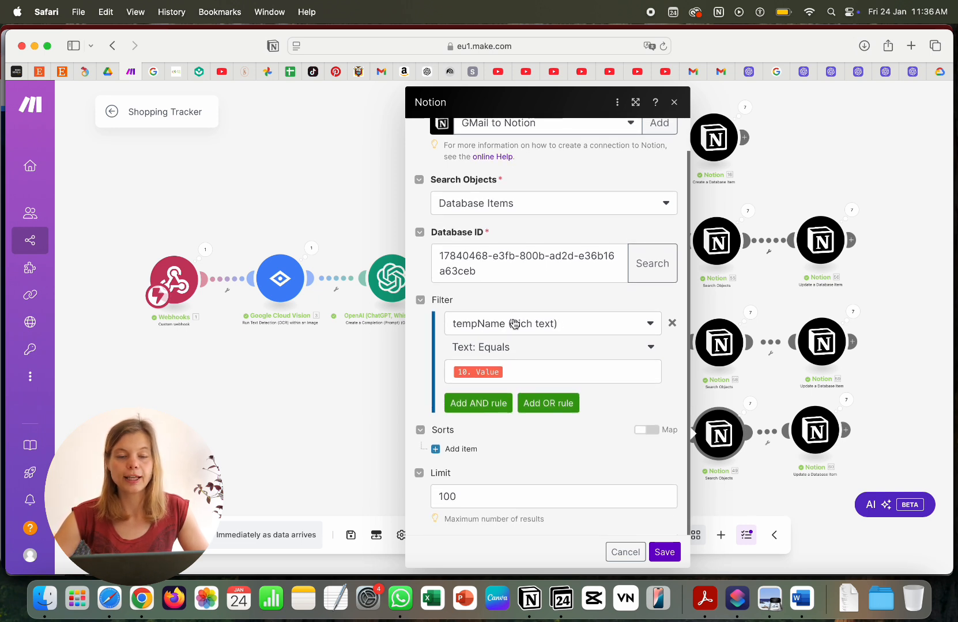
{"action": "left_click", "coordinate": [521, 371]}
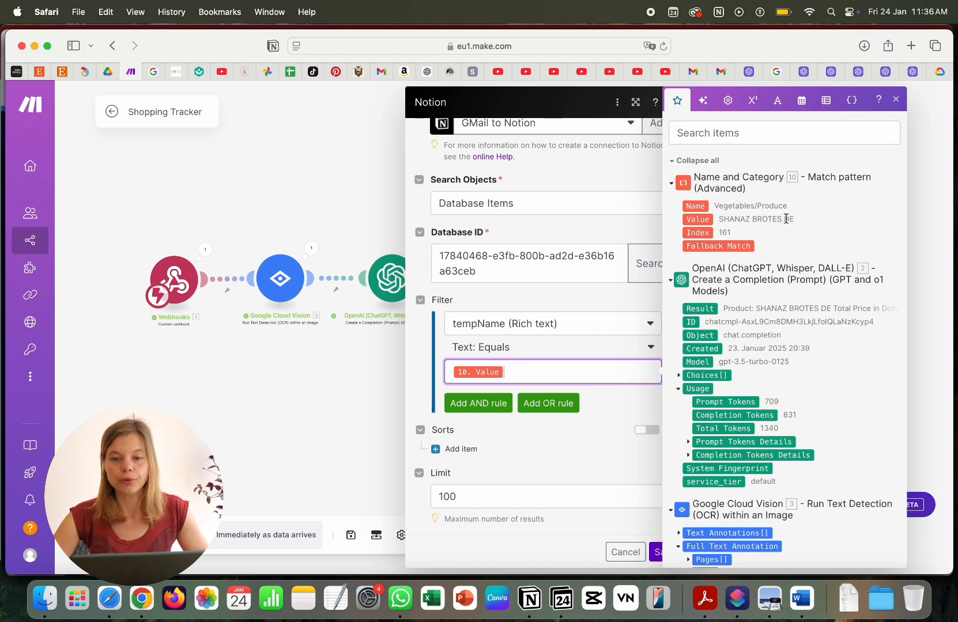
{"action": "left_click", "coordinate": [580, 344]}
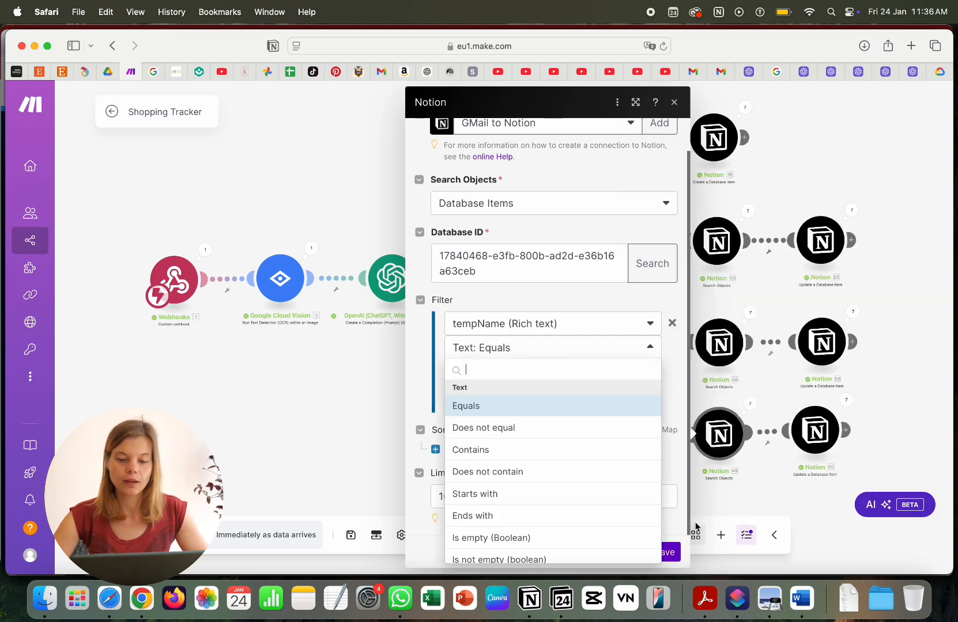
{"action": "left_click", "coordinate": [668, 551]}
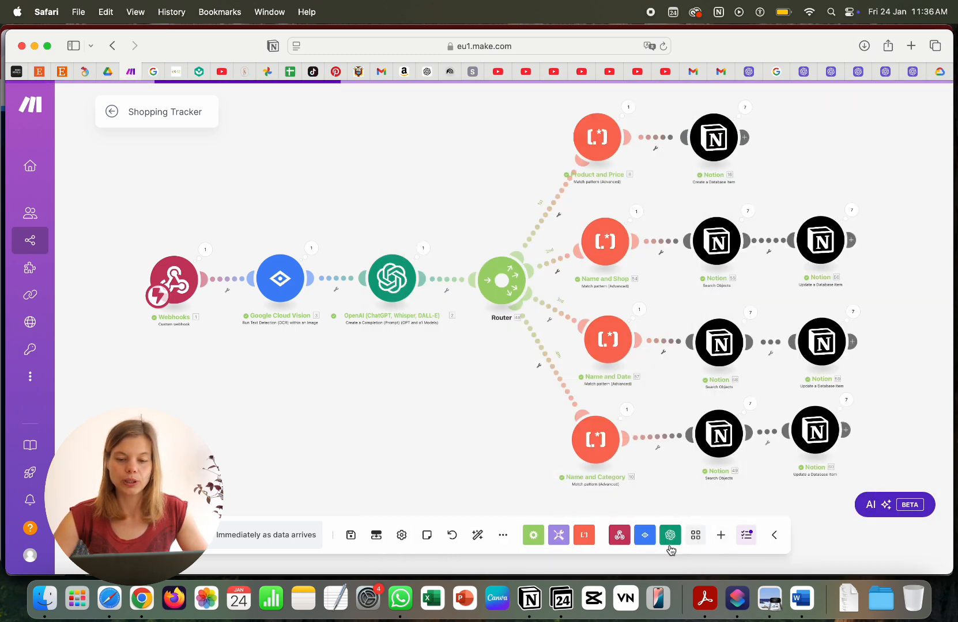
- Check the Category mapping in the Name and Category route's Notion Update a Database Item module, and save the module and the scenario
{"action": "left_click", "coordinate": [807, 436]}
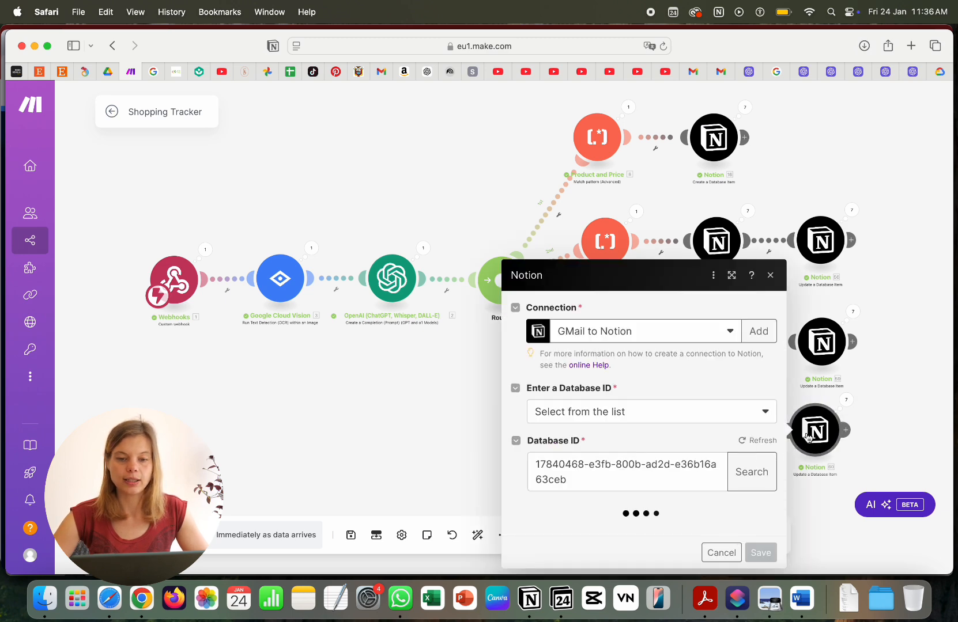
{"action": "scroll", "coordinate": [718, 386], "scroll_direction": "down", "scroll_amount": 2}
{"action": "scroll", "coordinate": [717, 387], "scroll_direction": "down", "scroll_amount": 6}
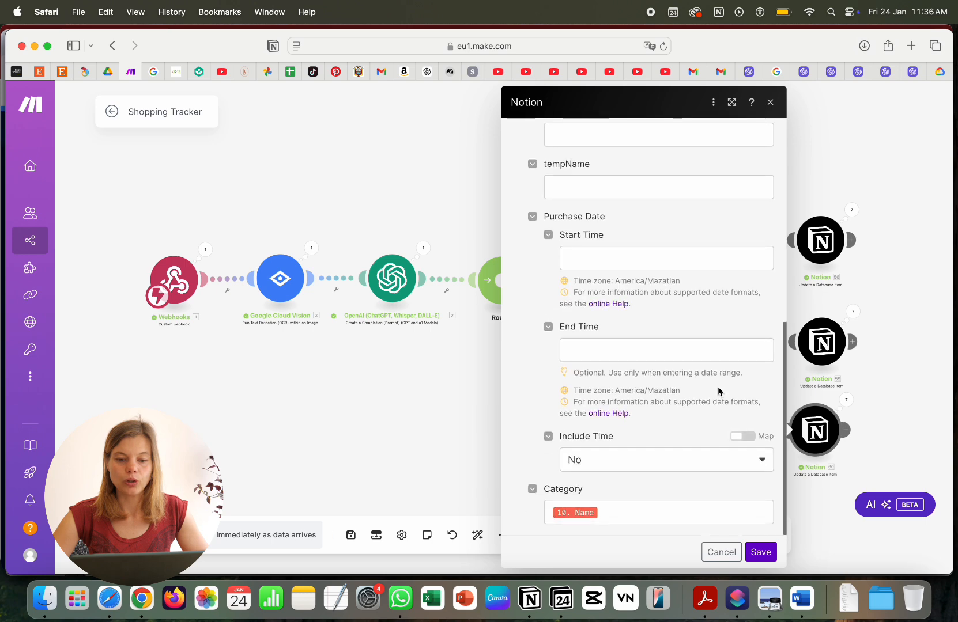
{"action": "left_click", "coordinate": [609, 516]}
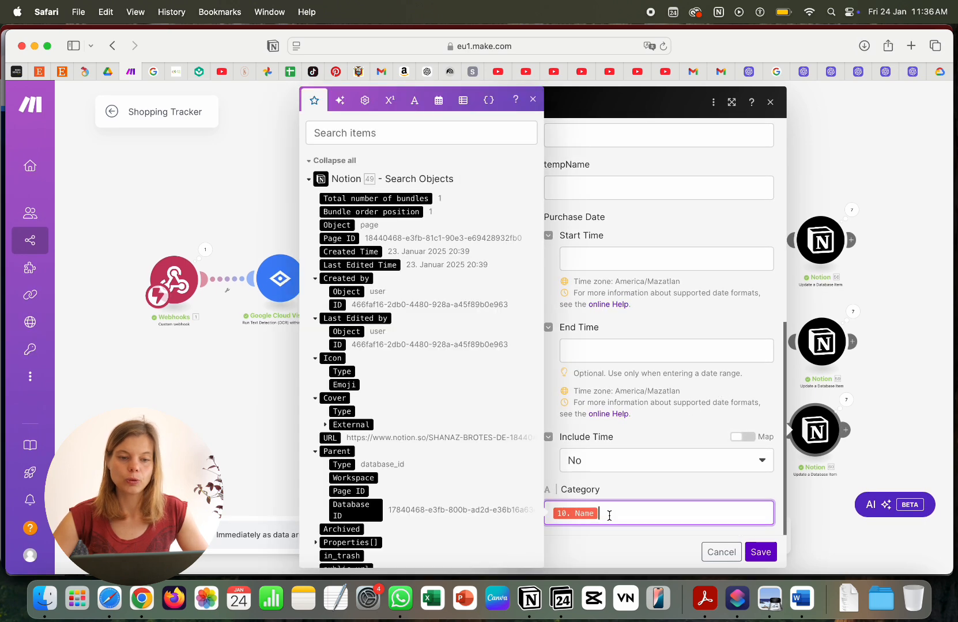
{"action": "left_click", "coordinate": [310, 179]}
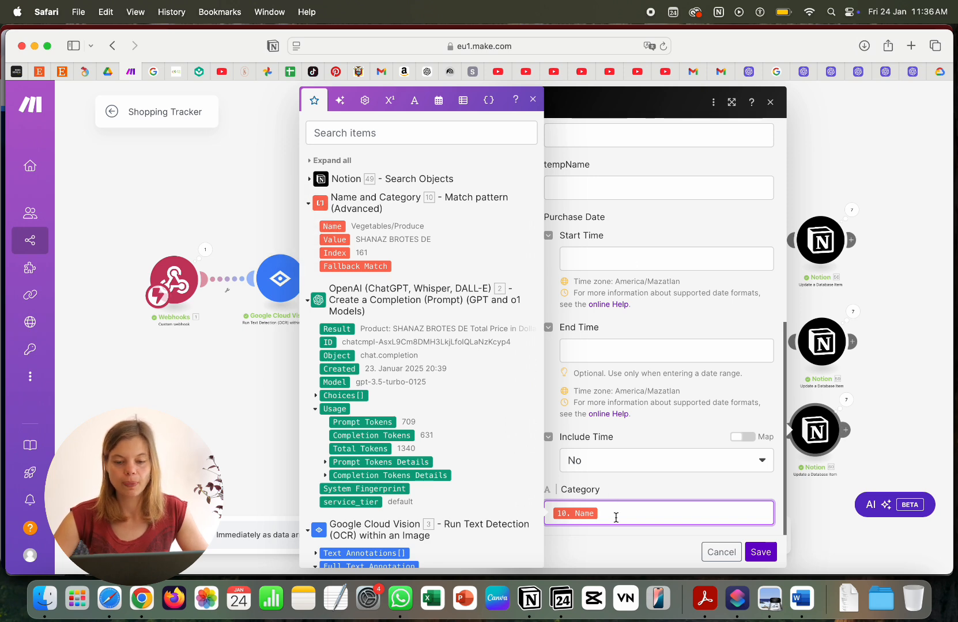
{"action": "left_click", "coordinate": [760, 552]}
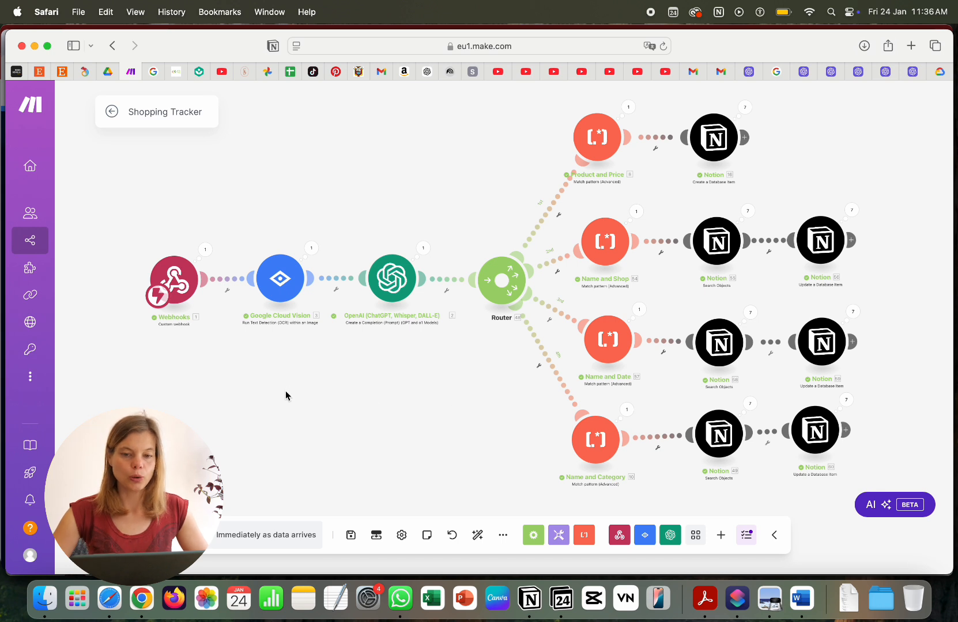
{"action": "left_click", "coordinate": [351, 536]}
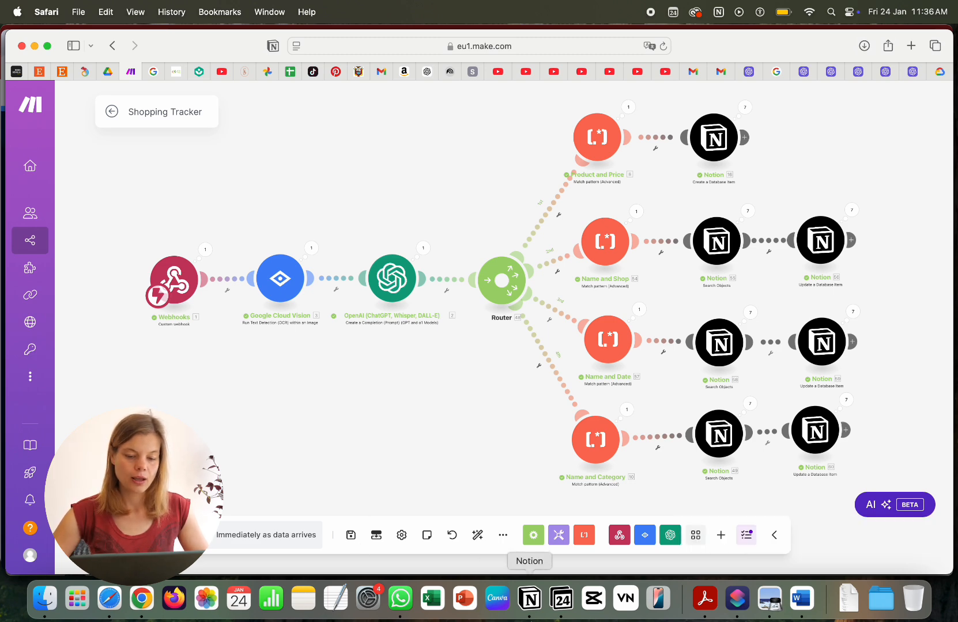
- Switch to Notion and delete all existing entries from the Shopping Tracker table
{"action": "left_click", "coordinate": [529, 599]}
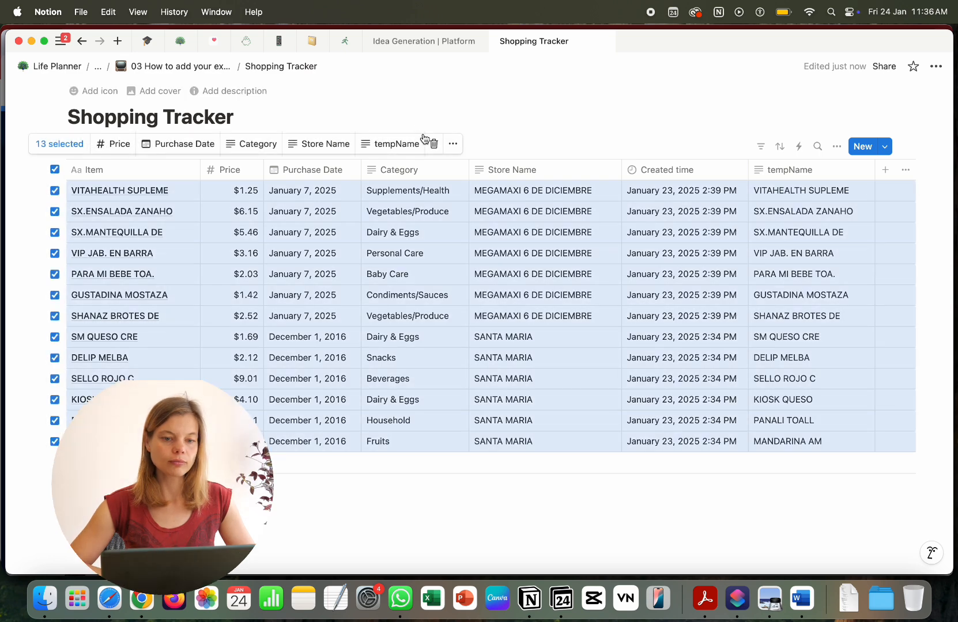
{"action": "left_click", "coordinate": [434, 144]}
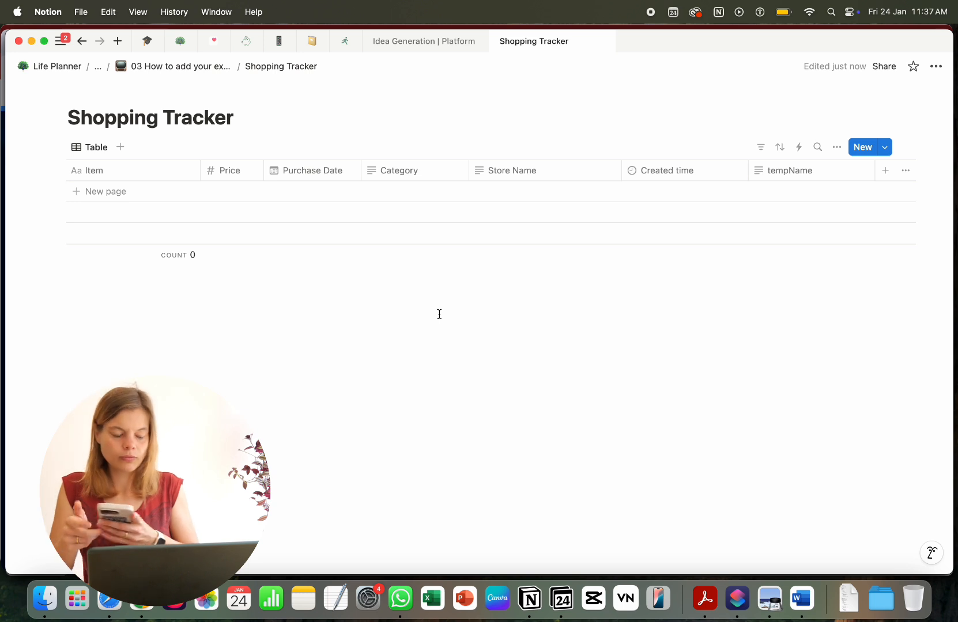
- Run the Make scenario once in Safari, follow its progress, and check the resulting entries in Notion's Shopping Tracker
{"action": "left_click", "coordinate": [109, 600]}
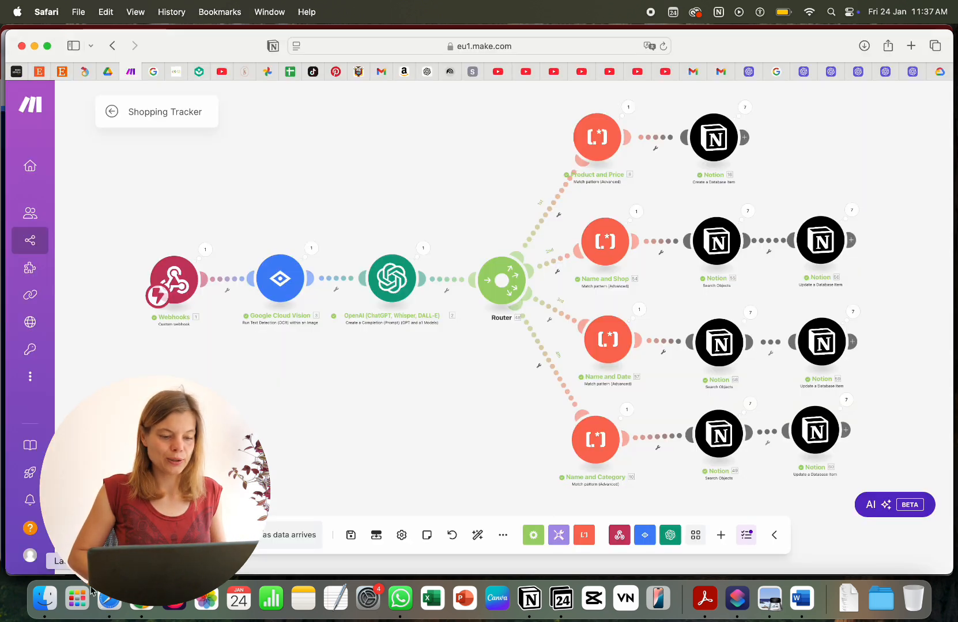
{"action": "left_click", "coordinate": [136, 536]}
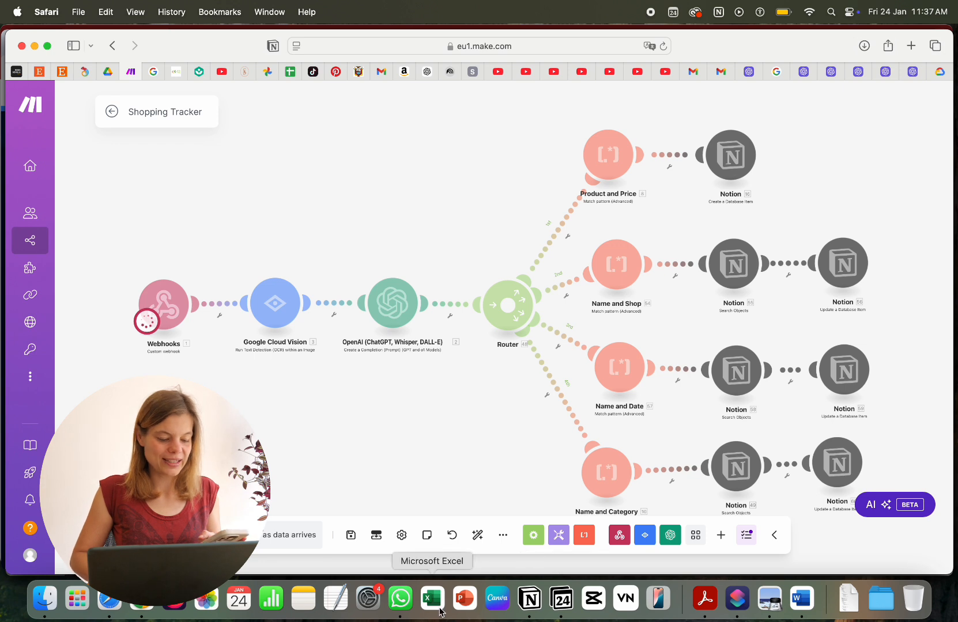
{"action": "left_click", "coordinate": [533, 603]}
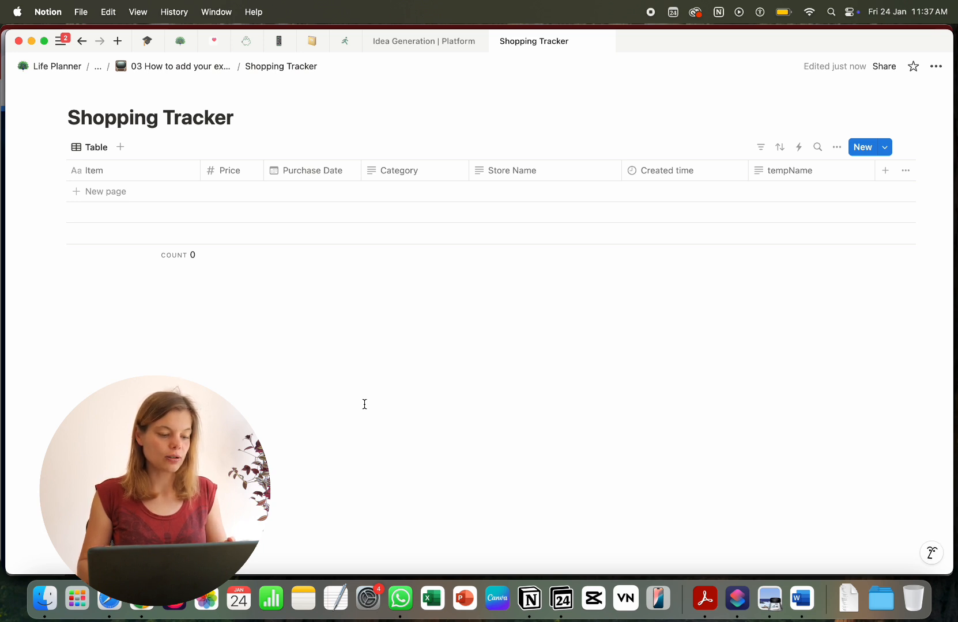
{"action": "left_click", "coordinate": [105, 600]}
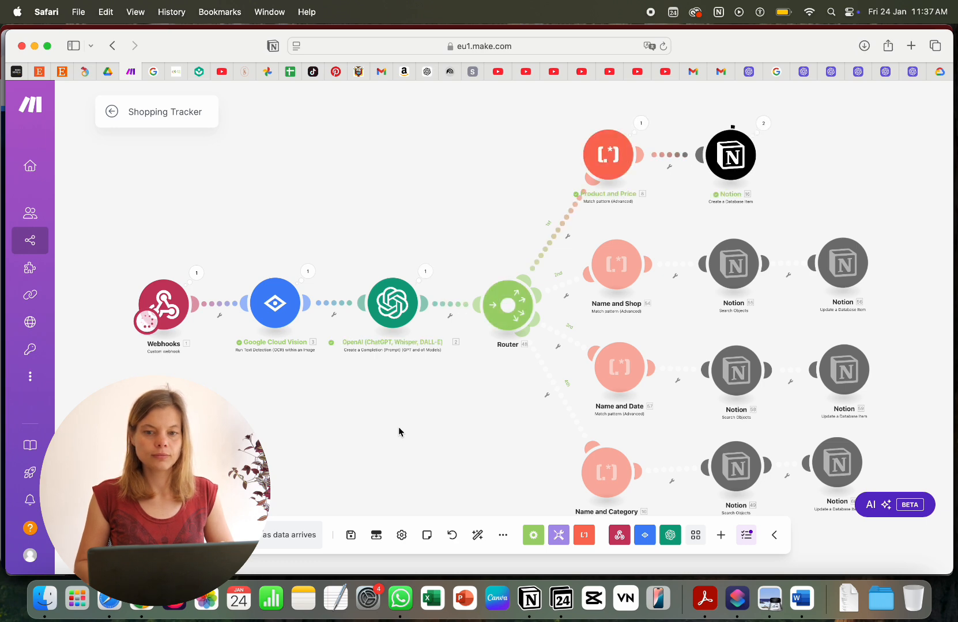
{"action": "left_click", "coordinate": [529, 599]}
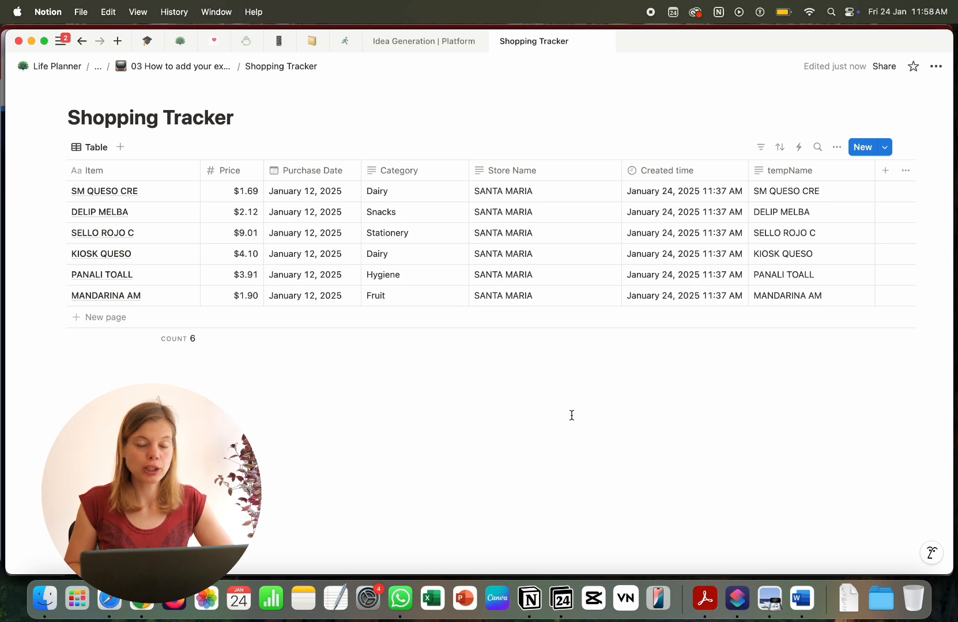
- Run the Make scenario again for another receipt and compare its route progress with the entries in Notion's Shopping Tracker
{"action": "left_click", "coordinate": [112, 605]}
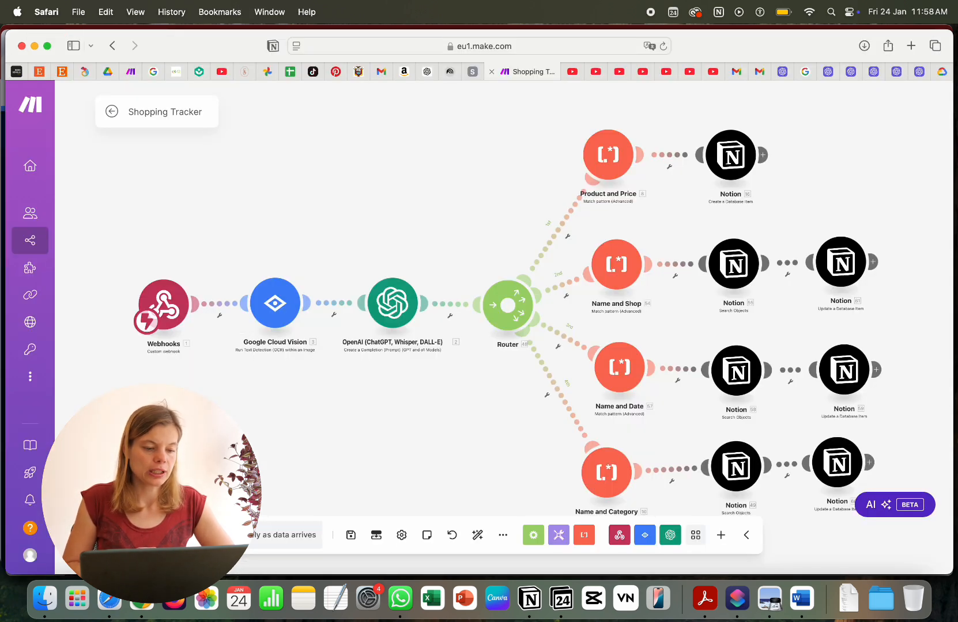
{"action": "left_click", "coordinate": [529, 599]}
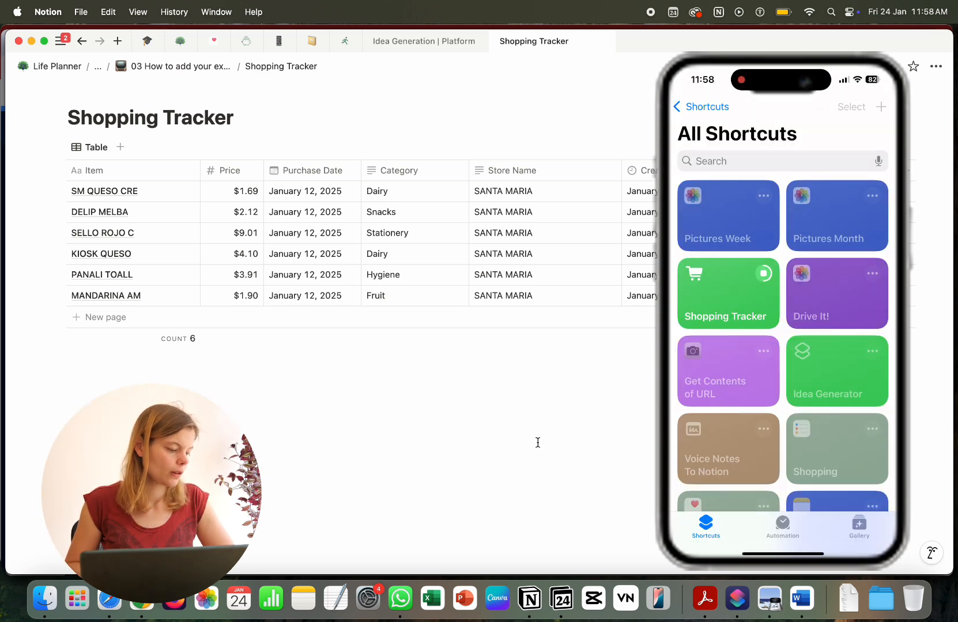
{"action": "left_click", "coordinate": [111, 600]}
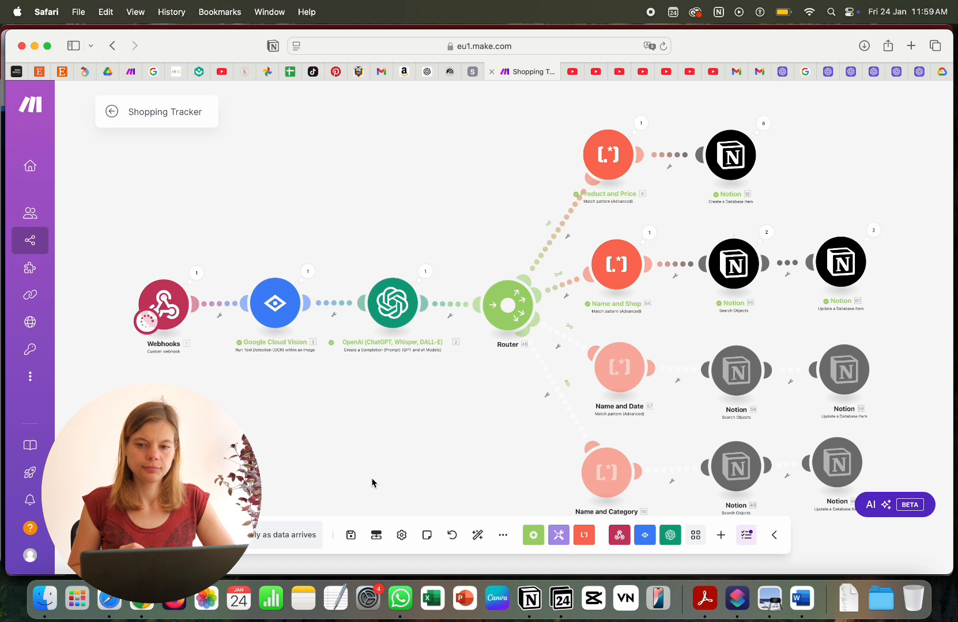
{"action": "left_click", "coordinate": [530, 600]}
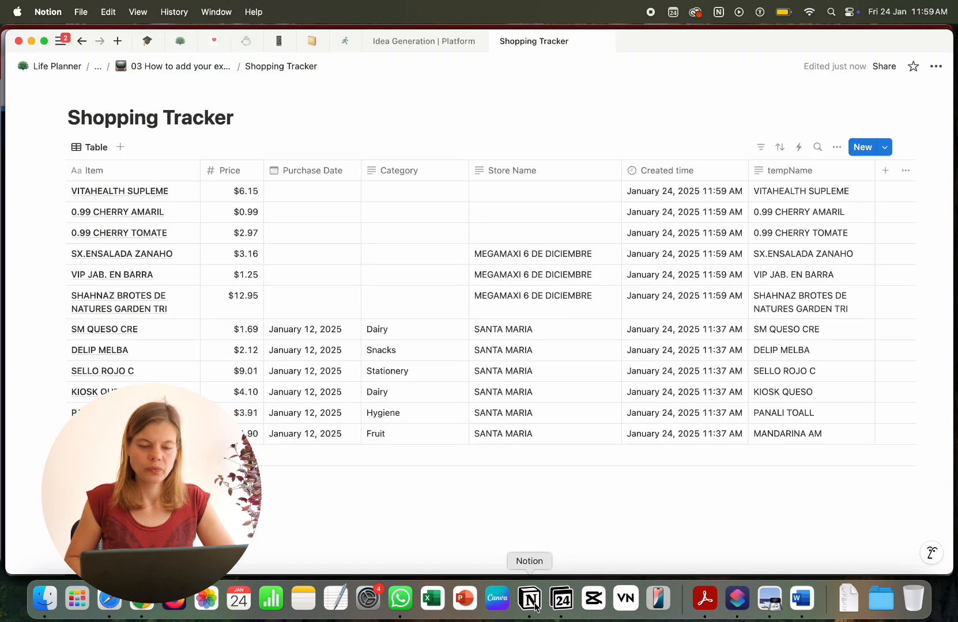